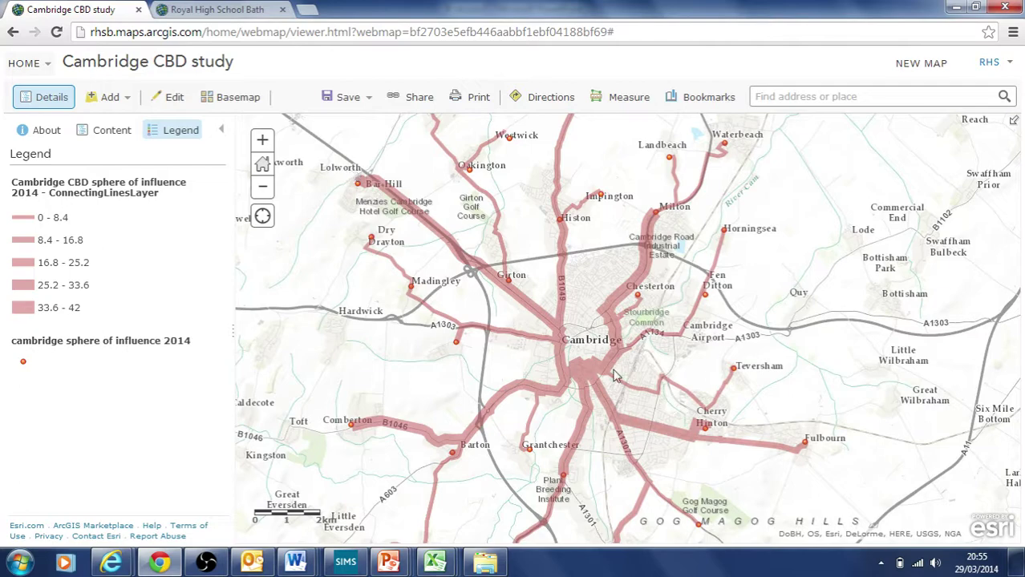
Step: Examine the Cambridge CBD sphere of influence flow lines, temporarily overlaying the Drive from Cambridge CBD centre Points drive-times layer
drag(604, 344, 583, 225)
drag(566, 355, 598, 514)
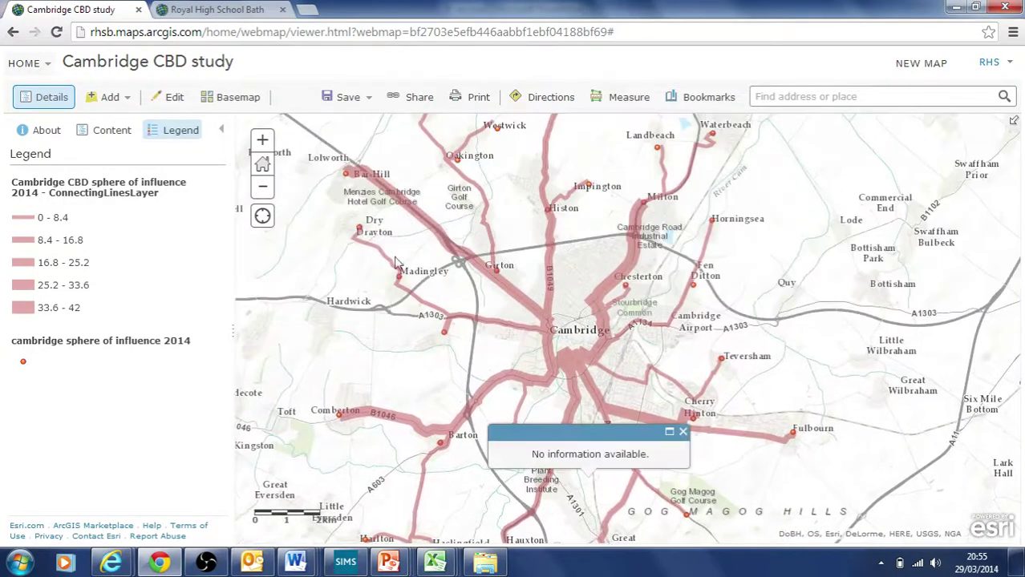
click(262, 189)
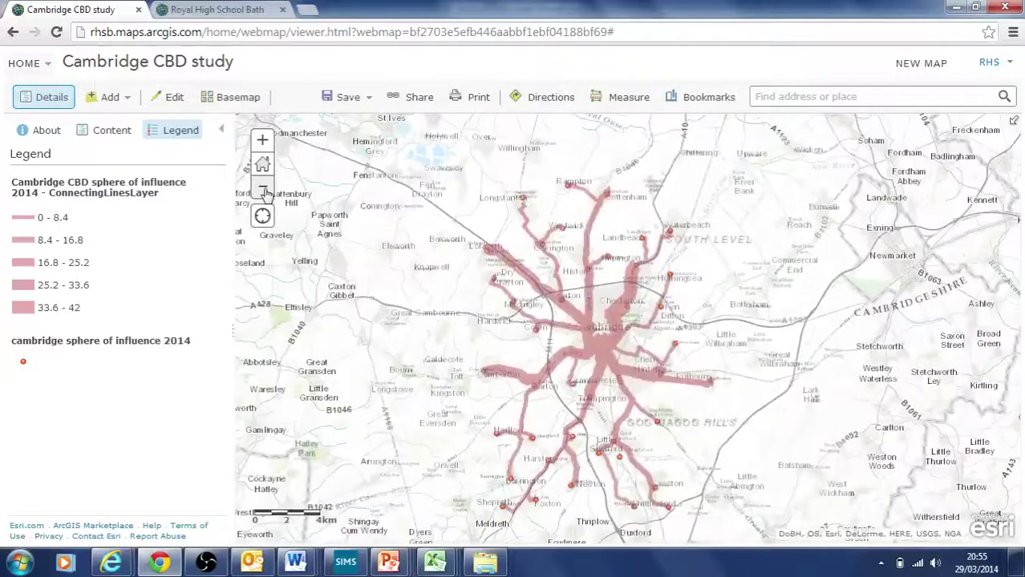
click(112, 131)
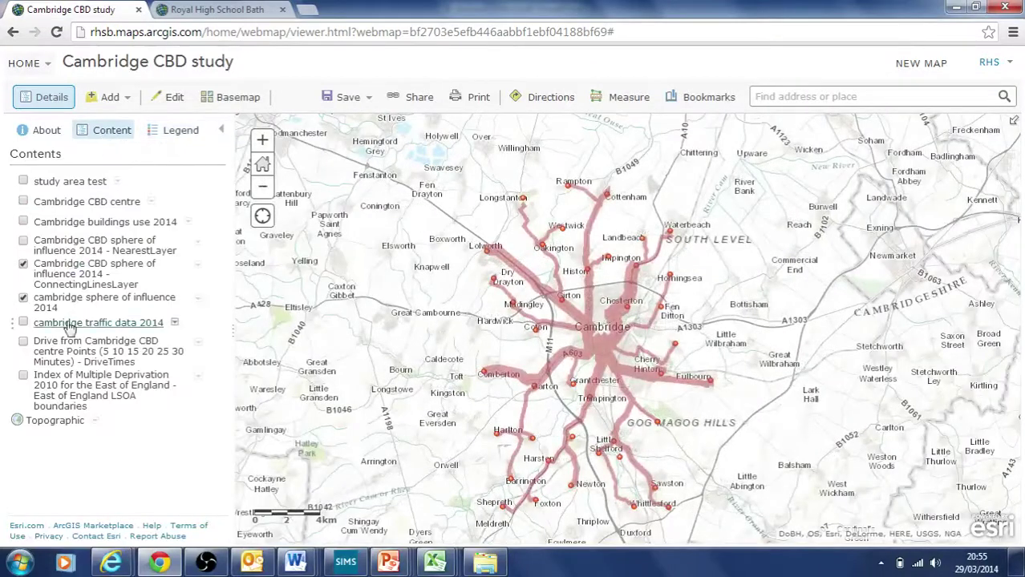
click(23, 342)
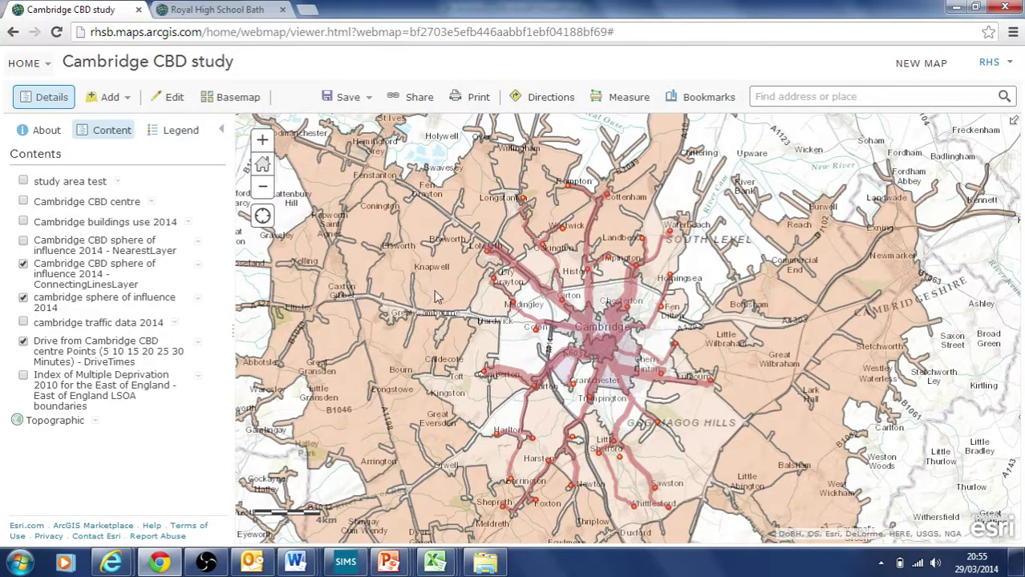
click(24, 343)
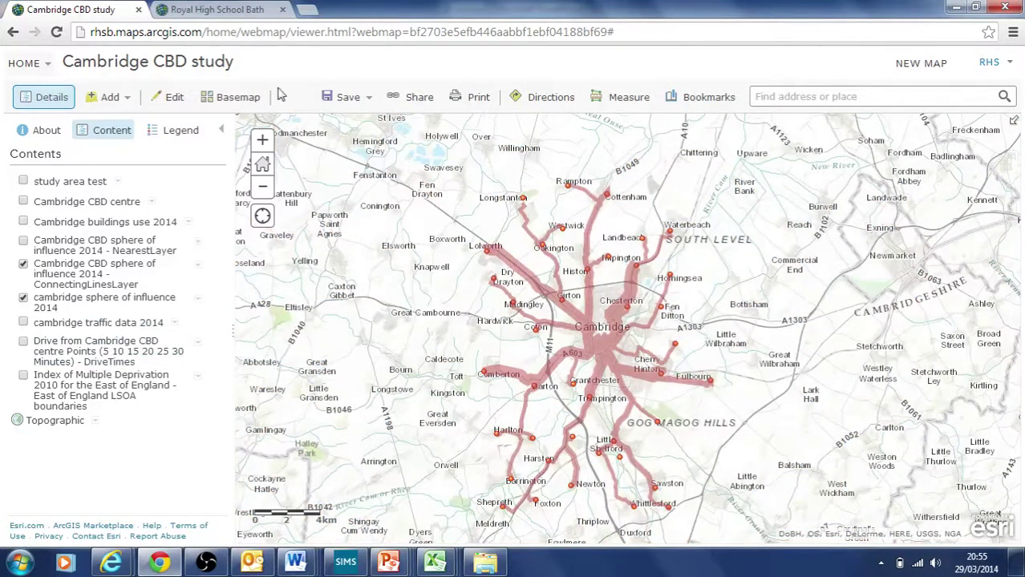
Step: Open the map viewer from the Royal High School Bath site and display the contents of the Cambridge map
click(211, 10)
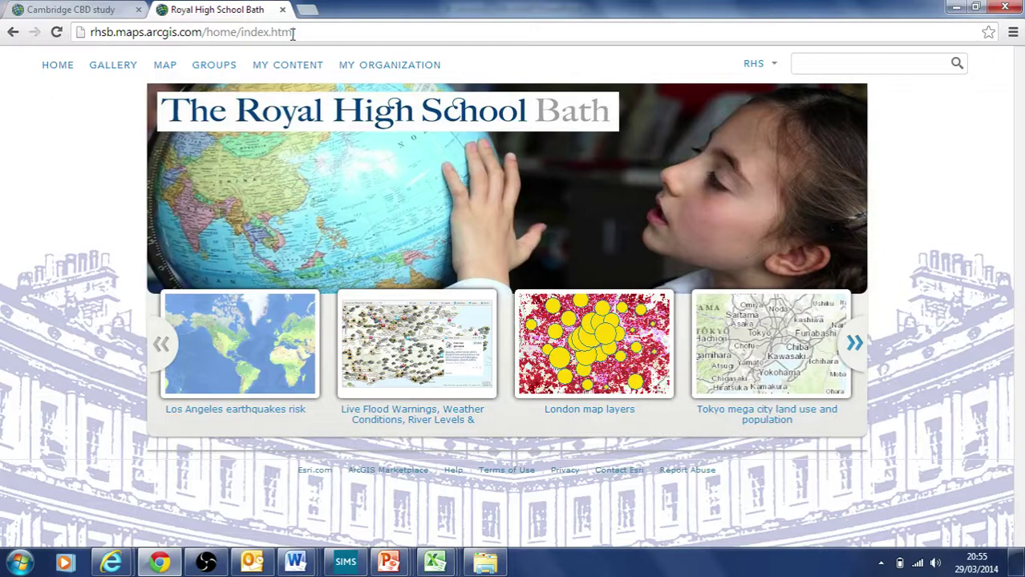
click(164, 67)
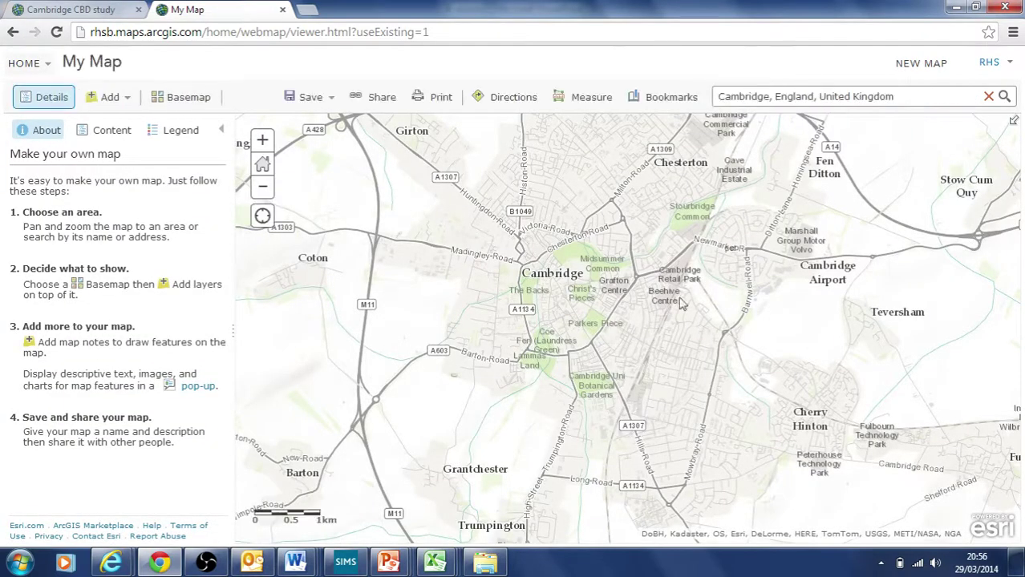
click(262, 187)
click(264, 143)
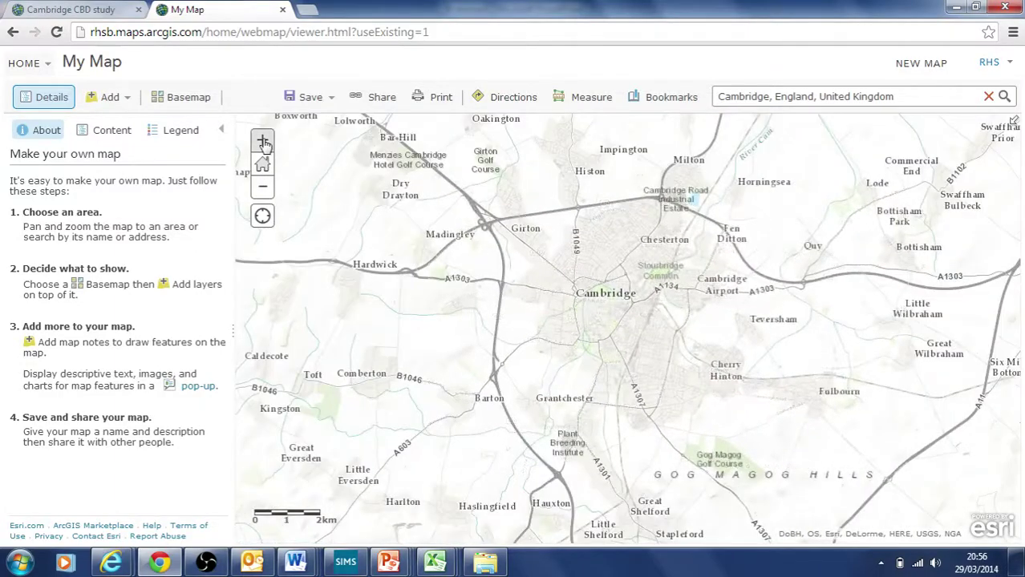
click(113, 134)
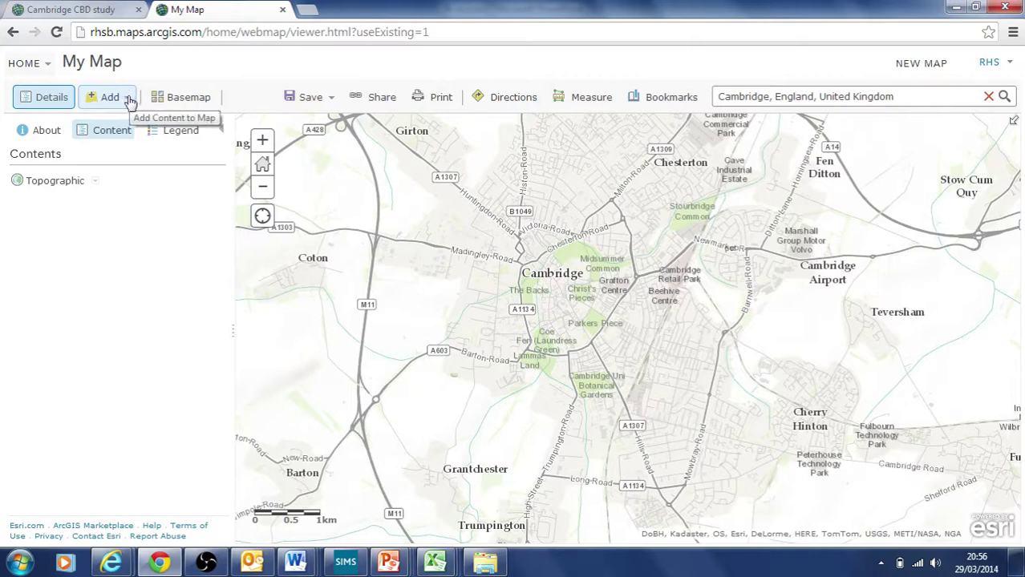
Step: Switch to the cambridge sphere of influence 2014 workbook in Excel
mouse_move(438, 560)
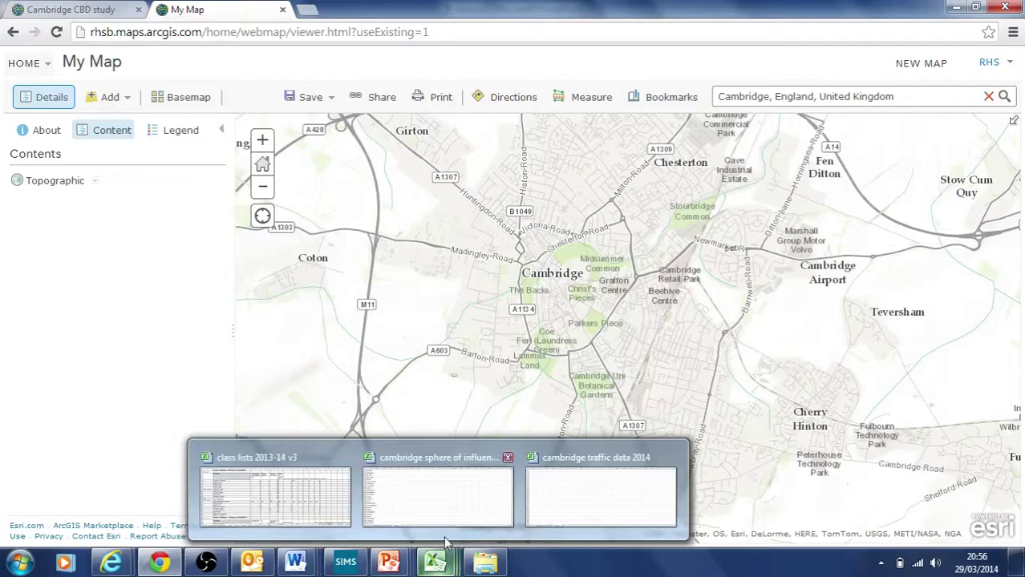
click(454, 503)
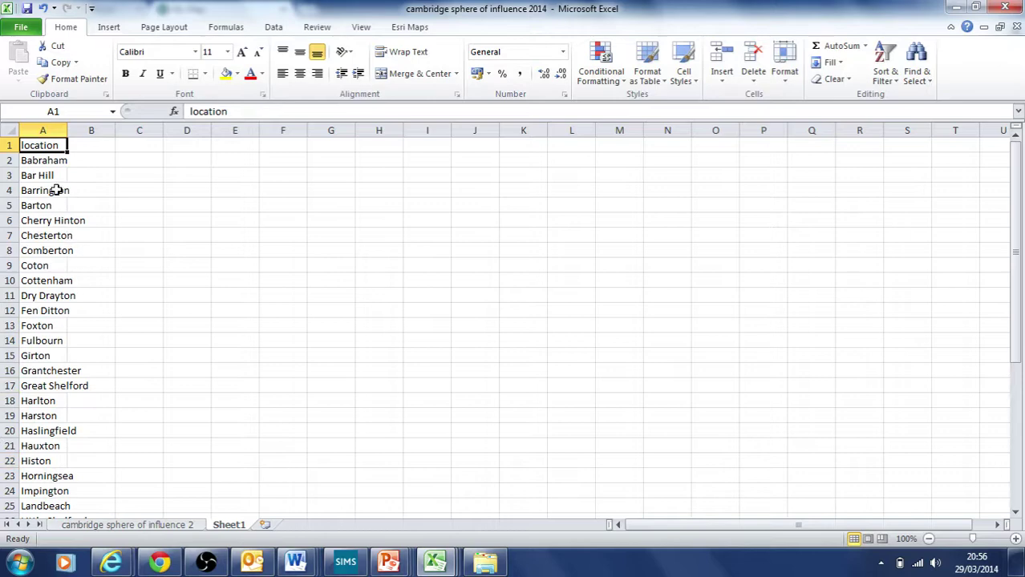
Step: Examine the location heading and the village names listed under it in column A of Sheet1
click(44, 157)
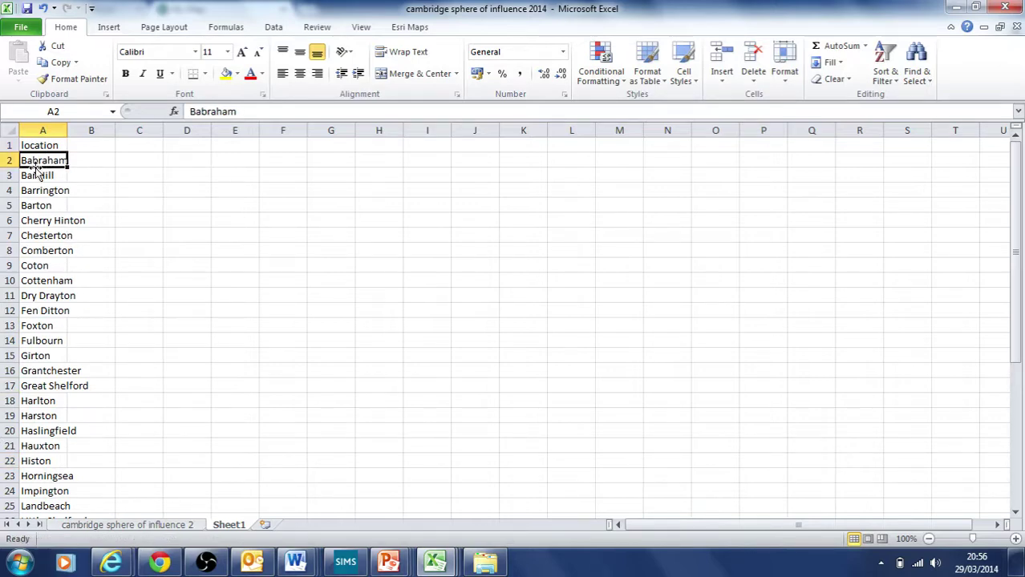
click(36, 173)
click(43, 158)
click(42, 148)
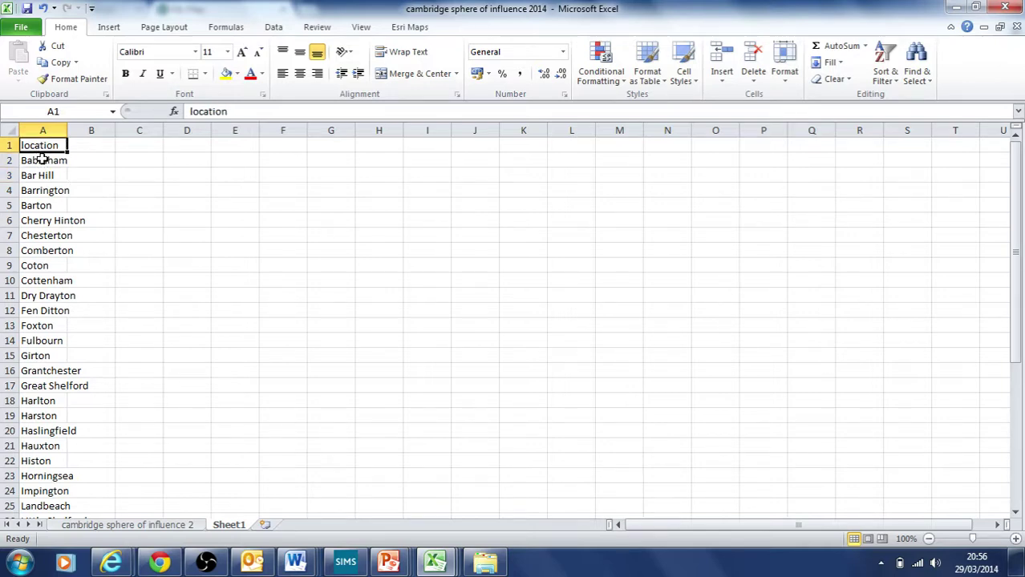
click(42, 162)
click(37, 178)
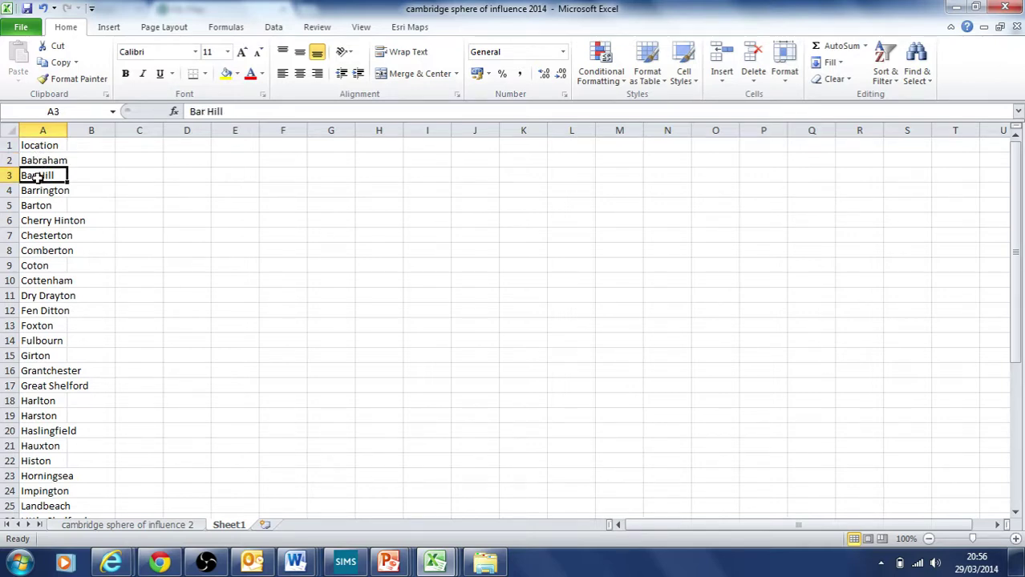
click(36, 186)
click(36, 247)
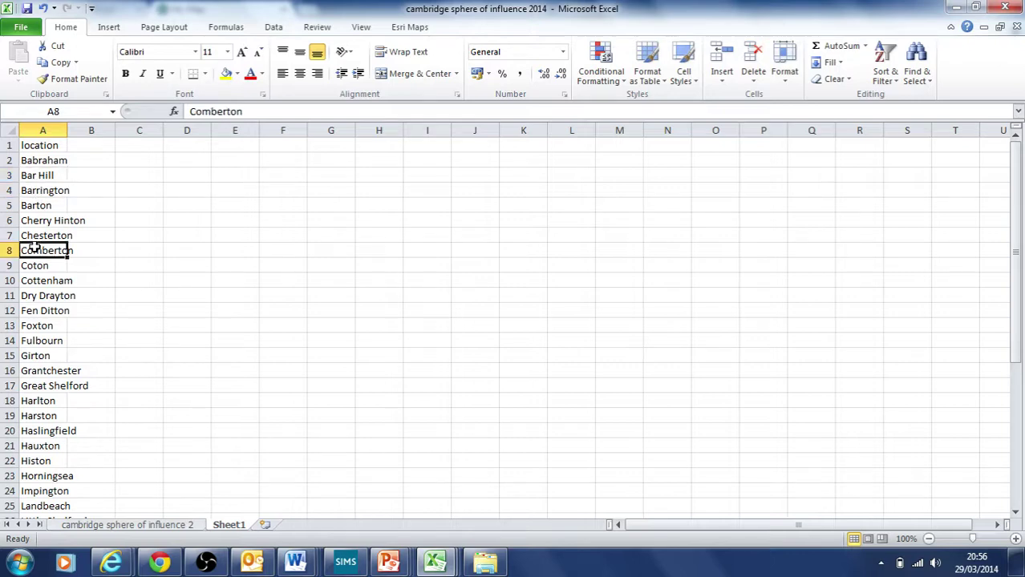
click(37, 219)
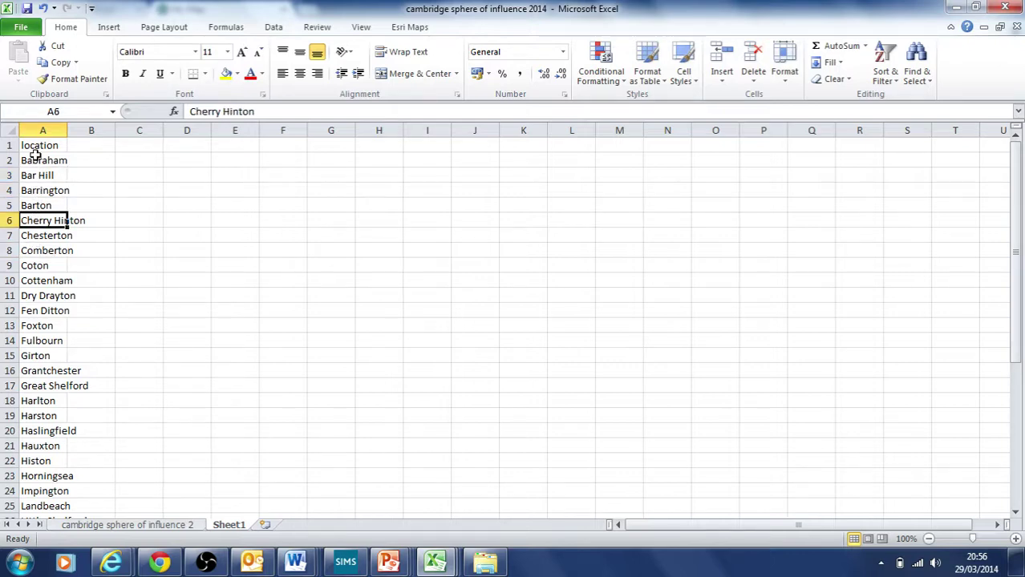
click(35, 161)
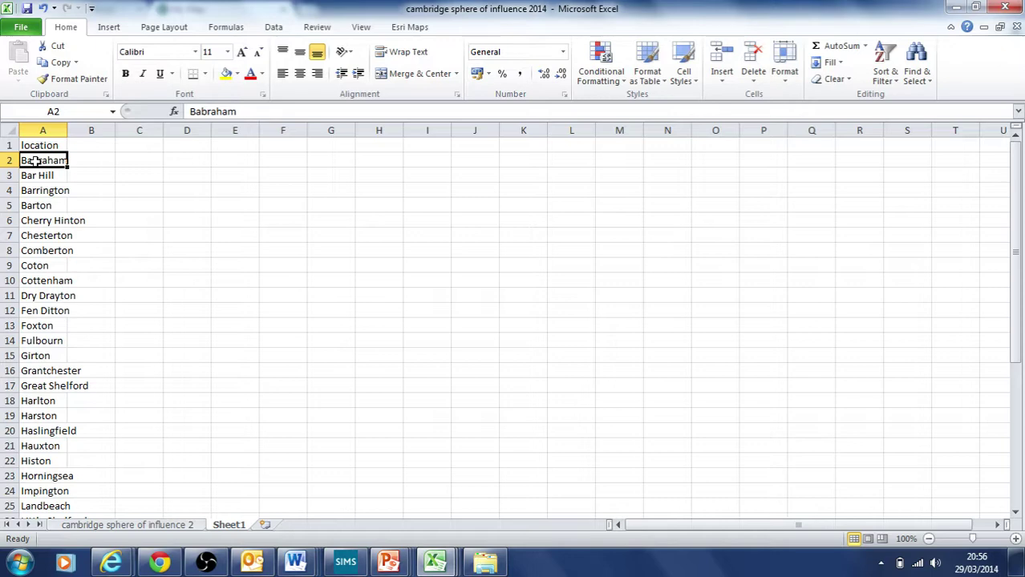
click(35, 202)
click(37, 234)
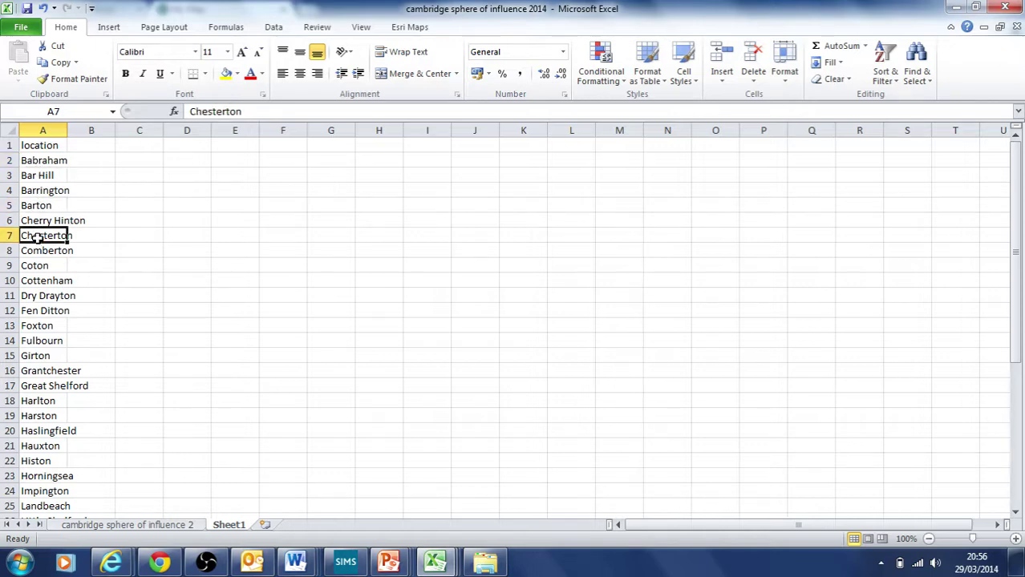
click(36, 267)
click(36, 298)
click(35, 312)
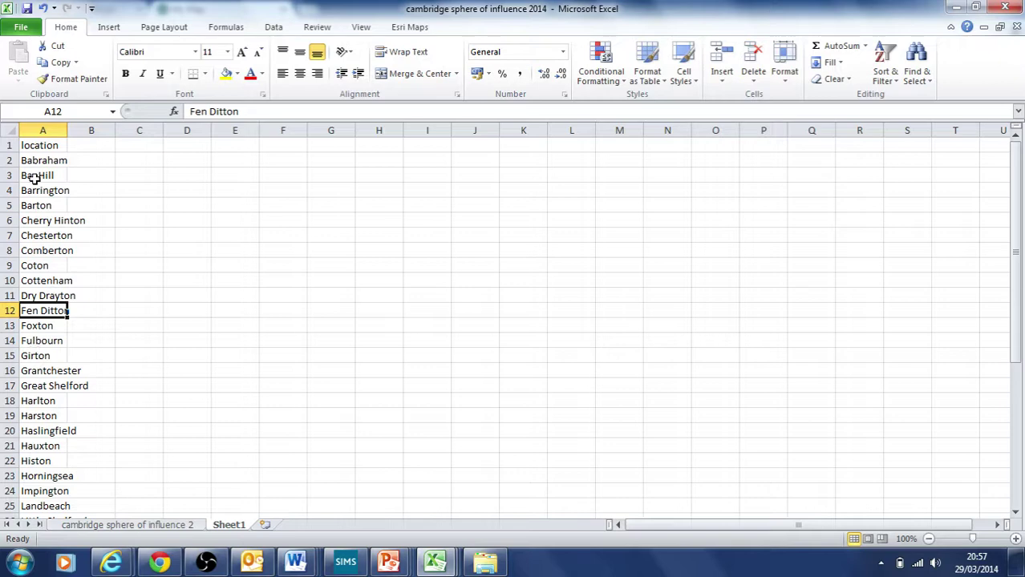
scroll(99, 297, down, 3)
scroll(98, 297, down, 4)
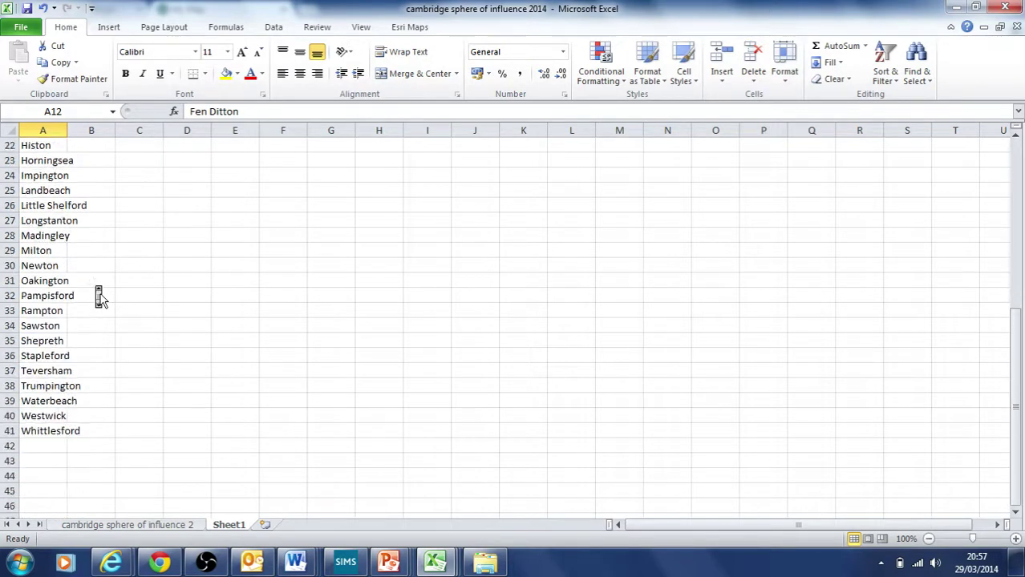
scroll(99, 297, up, 7)
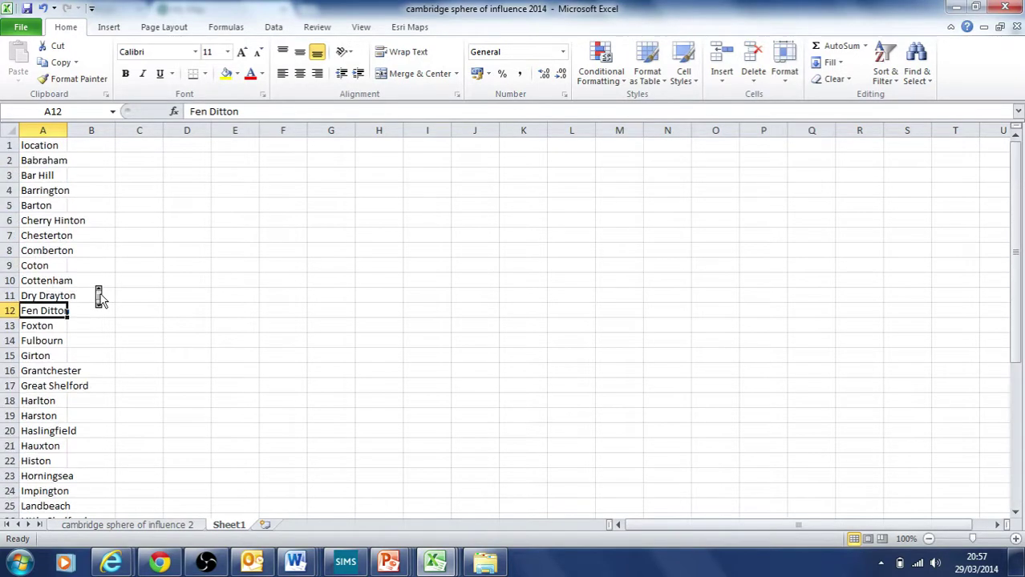
click(32, 144)
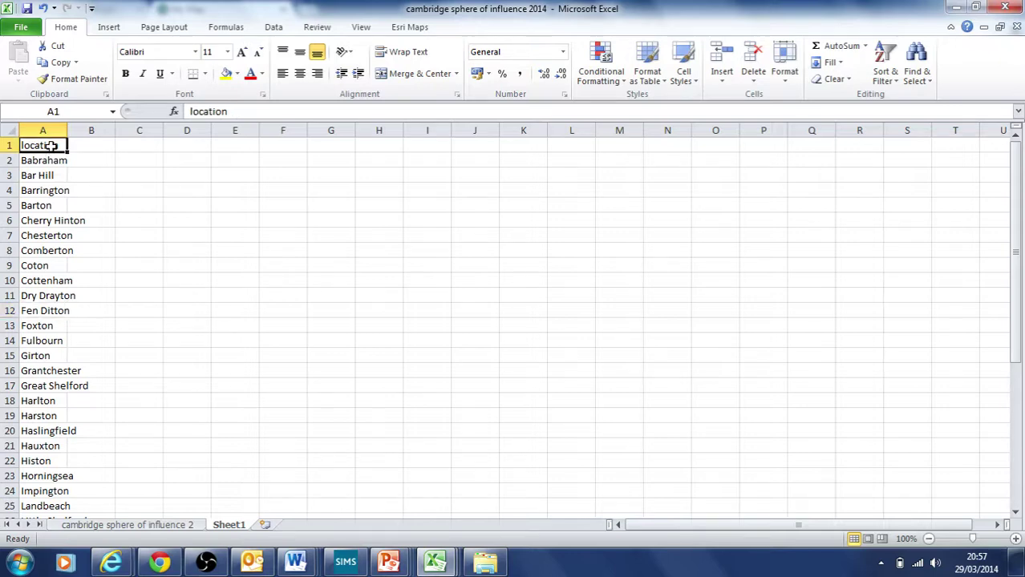
click(97, 148)
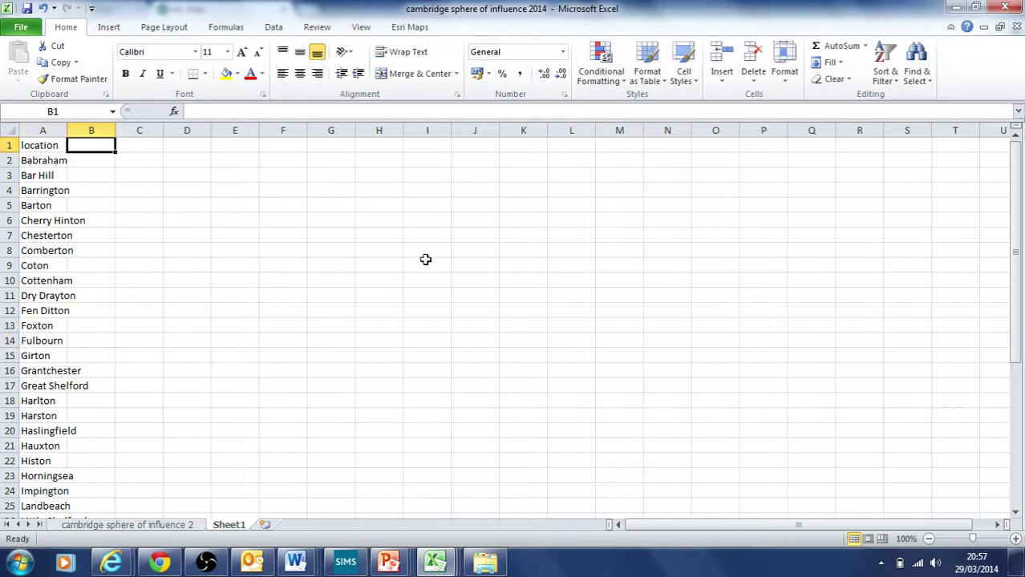
click(32, 146)
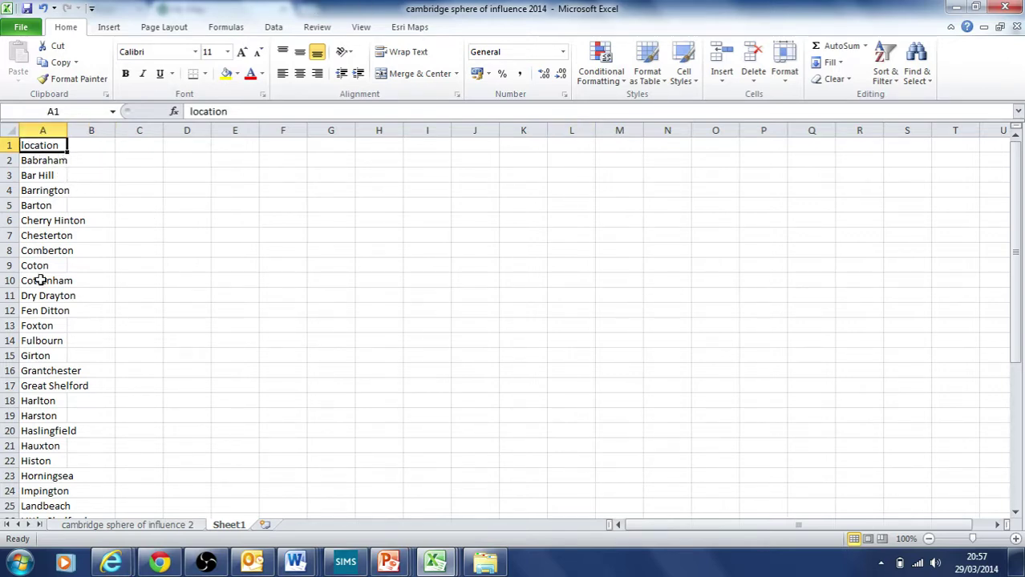
Step: Enter the heading "Number of people" in cell B1, dismissing the Windows color scheme prompt
click(92, 146)
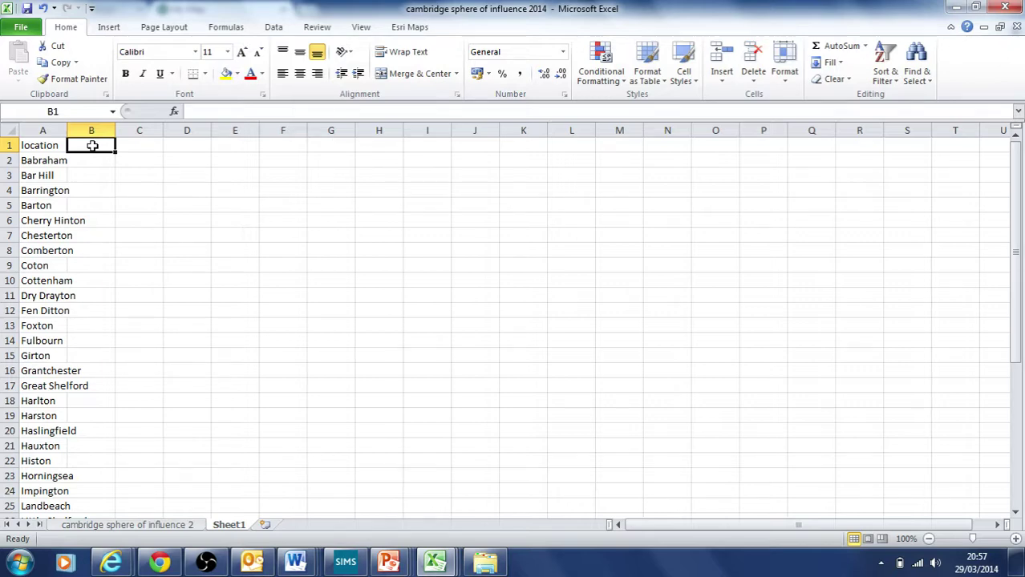
text(Num)
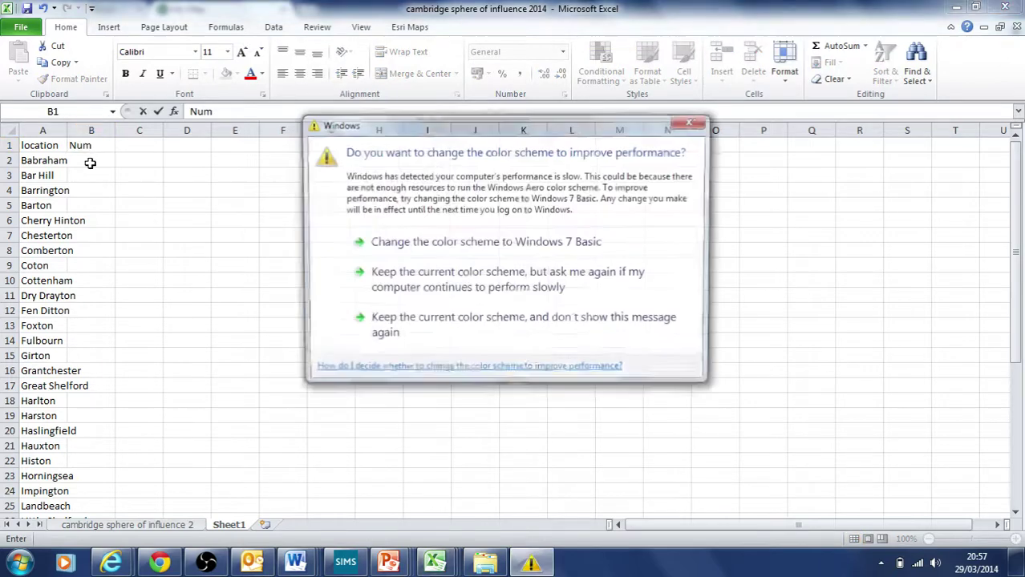
click(695, 121)
text(ber of p)
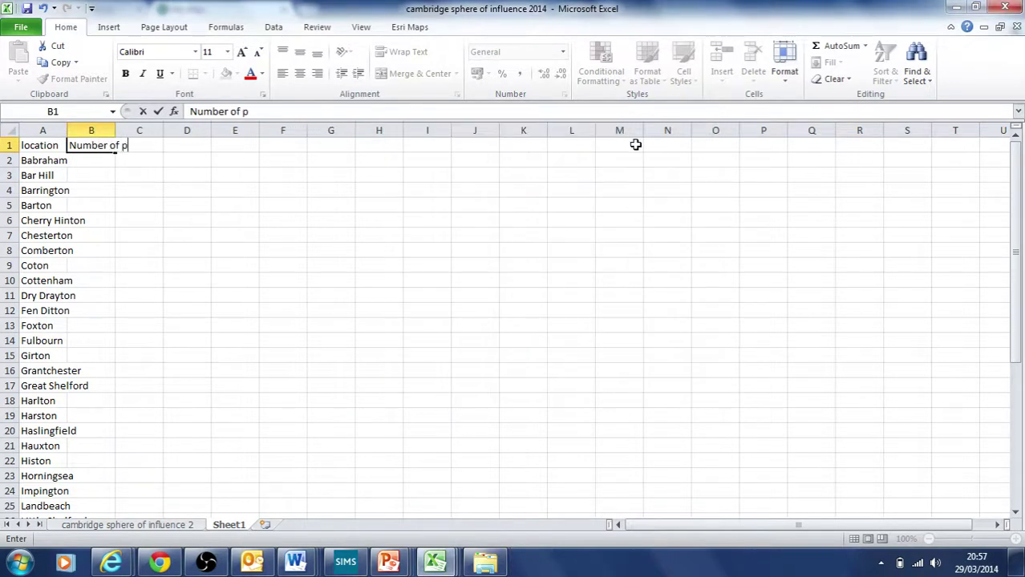
text(eople)
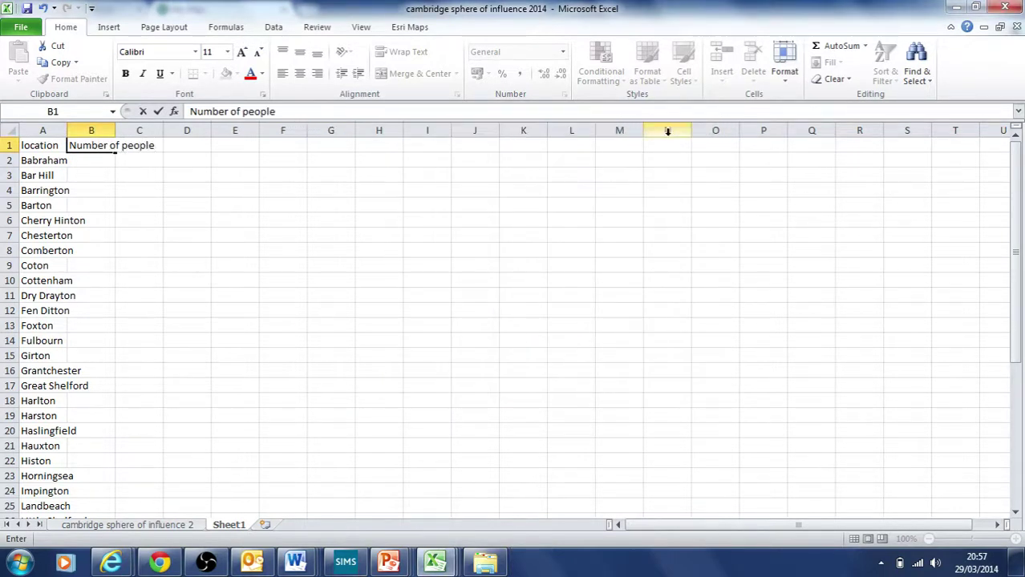
click(165, 145)
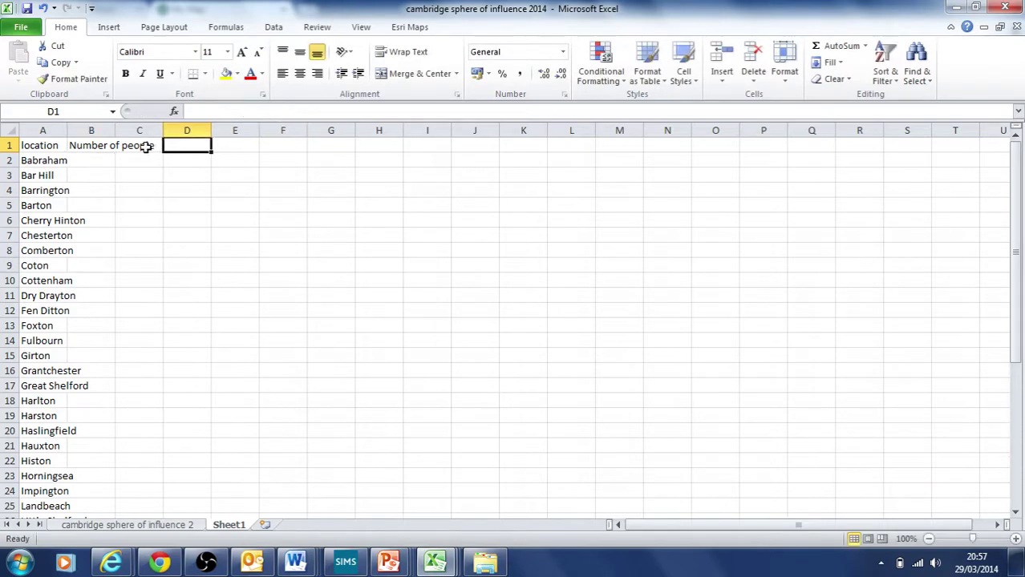
Step: Add the headings "longitude" in cell C1 and "latitude" in cell D1
click(146, 145)
text(longit)
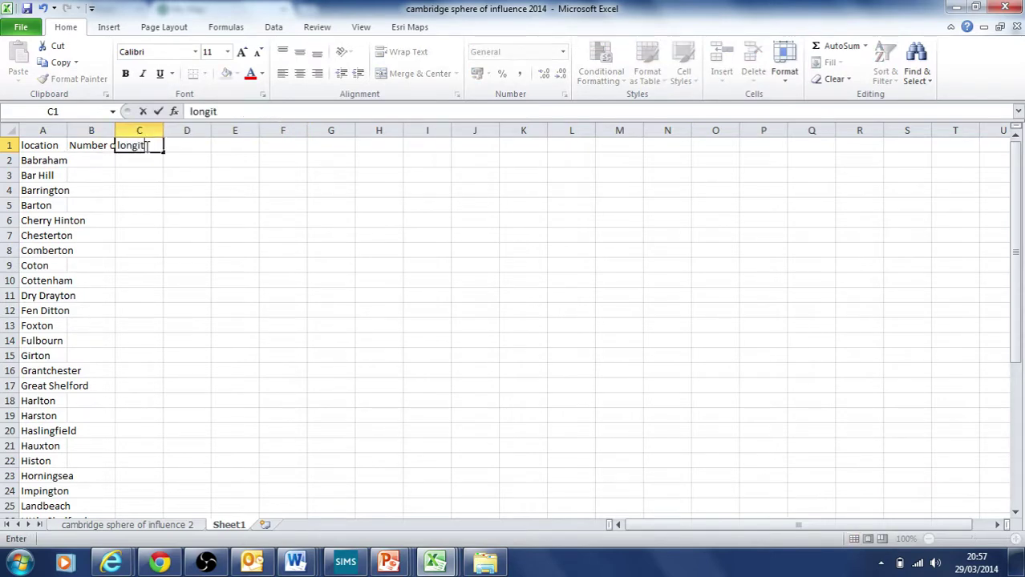
text(ude)
click(185, 142)
text(la)
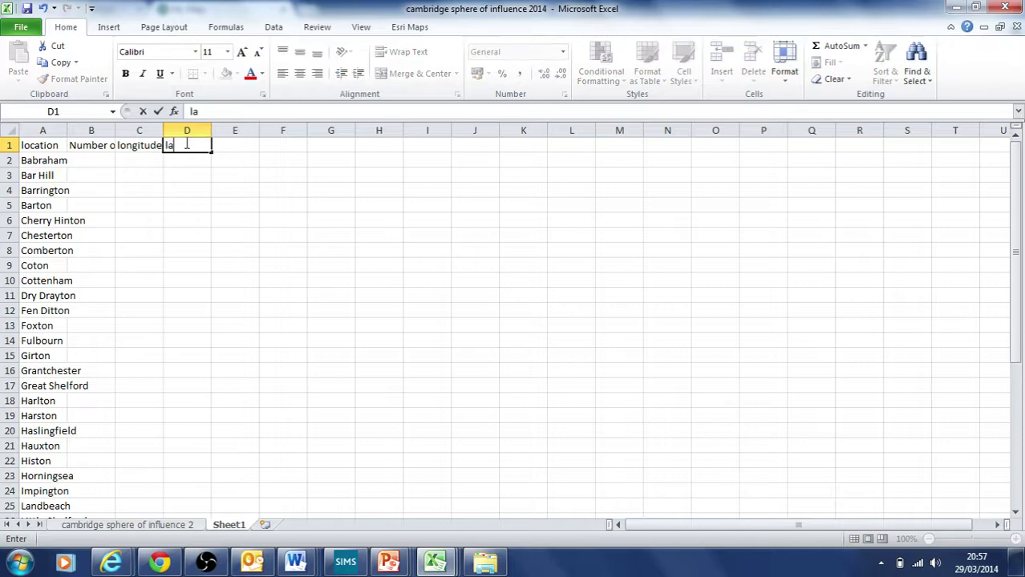
text(titude)
click(153, 161)
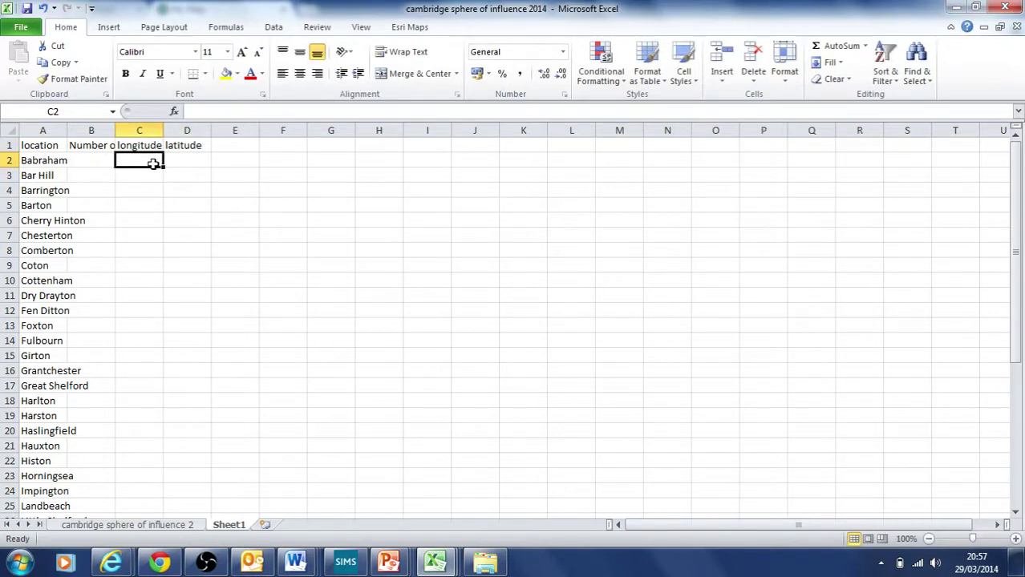
Step: Switch to My Map in Chrome and measure the location of Bar Hill in degrees
click(88, 160)
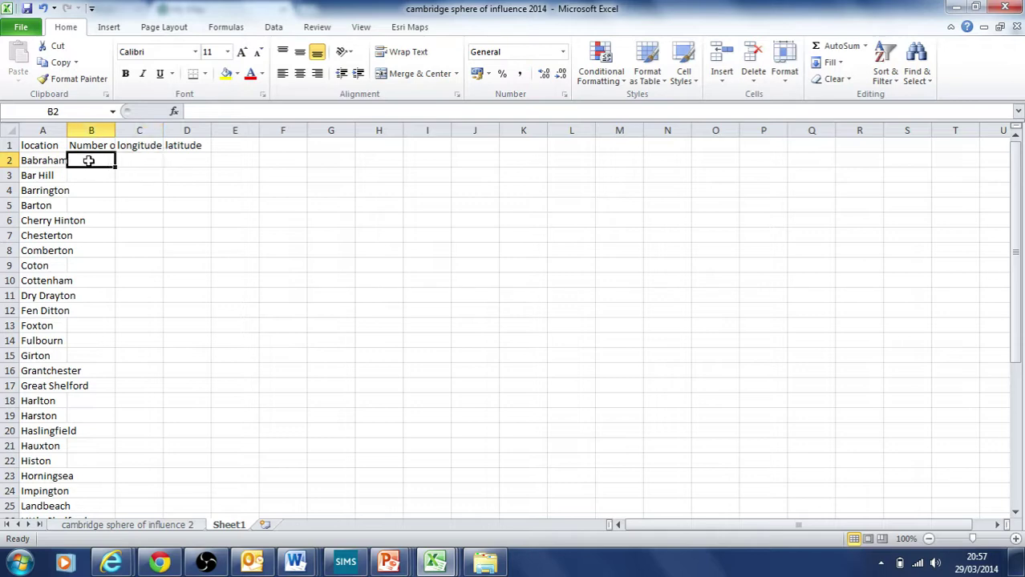
click(138, 160)
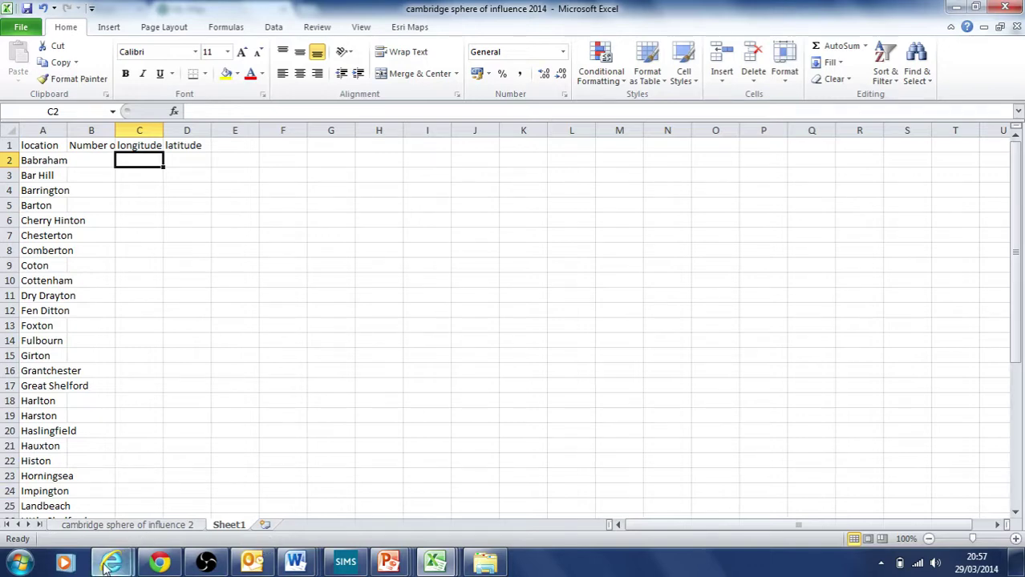
mouse_move(159, 566)
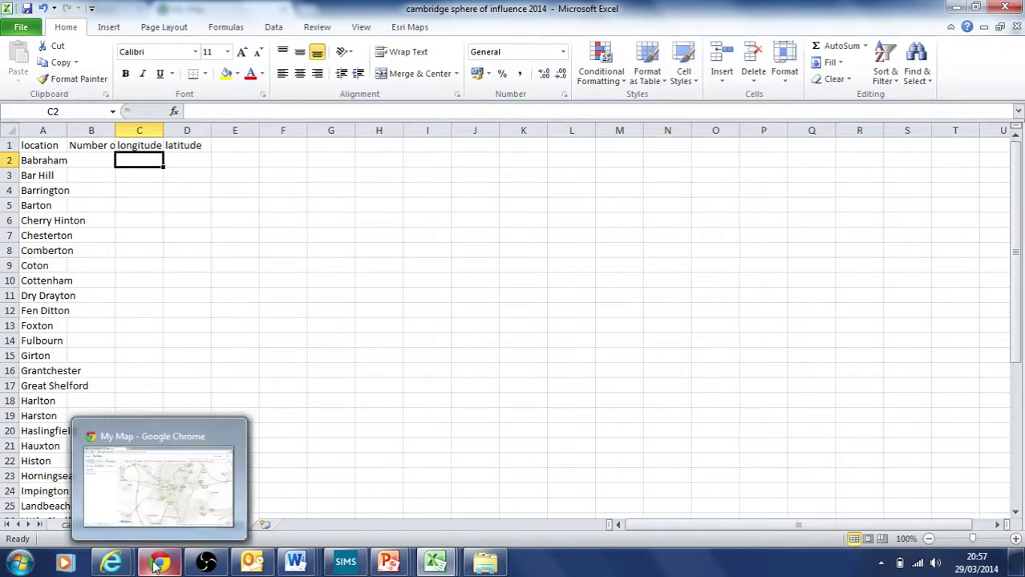
click(178, 507)
scroll(496, 255, down, 1)
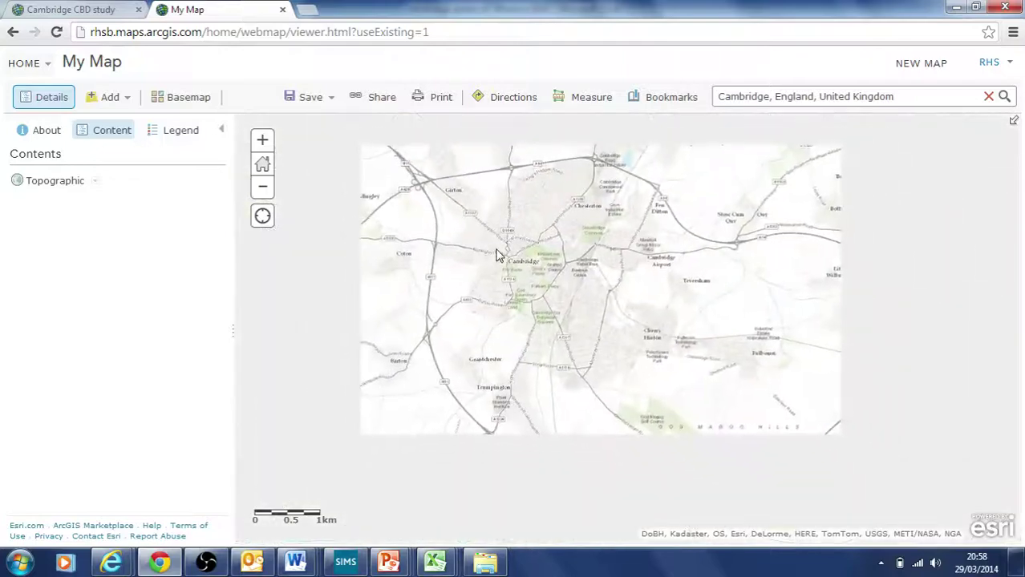
drag(508, 236, 541, 354)
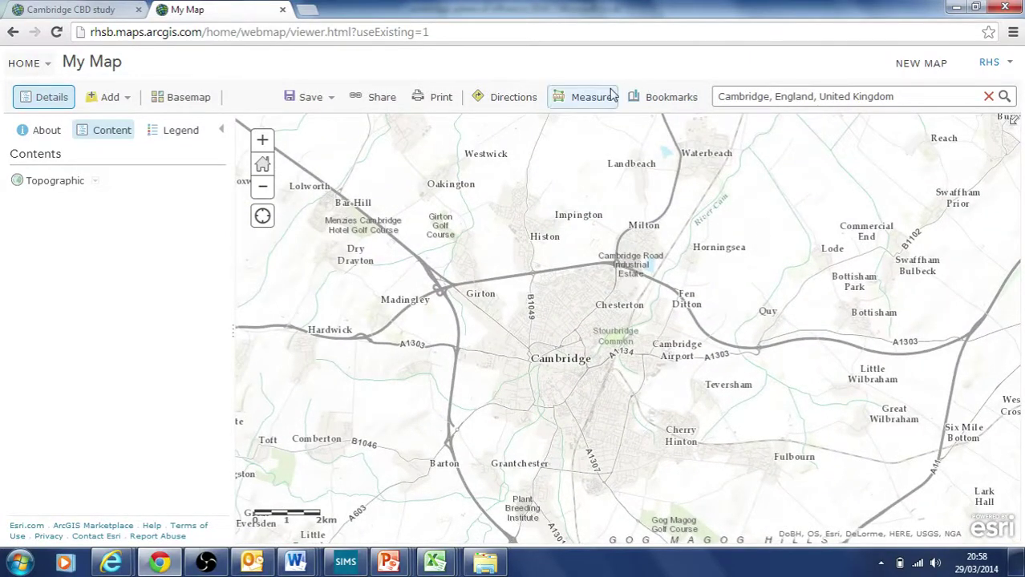
click(584, 97)
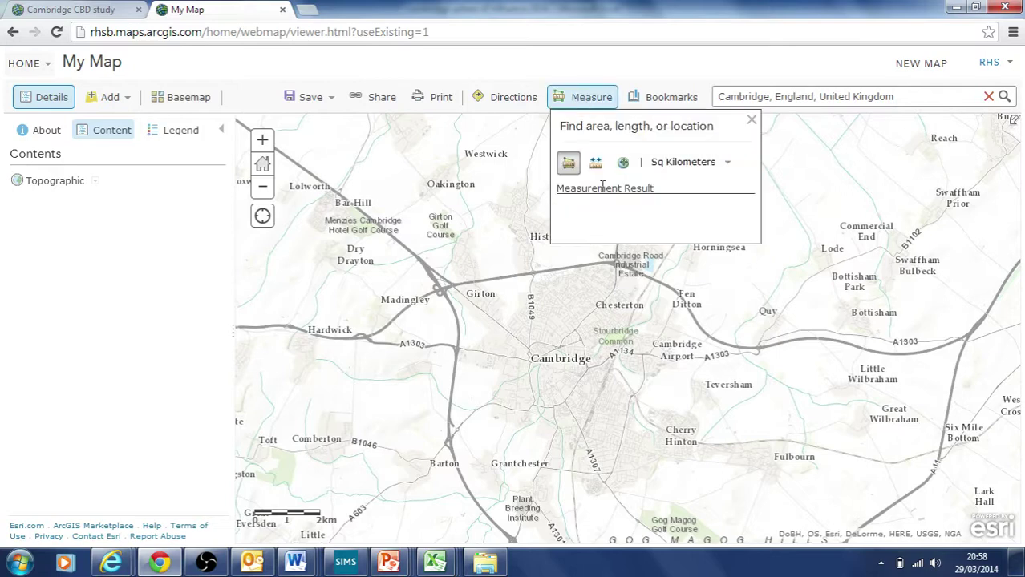
click(624, 164)
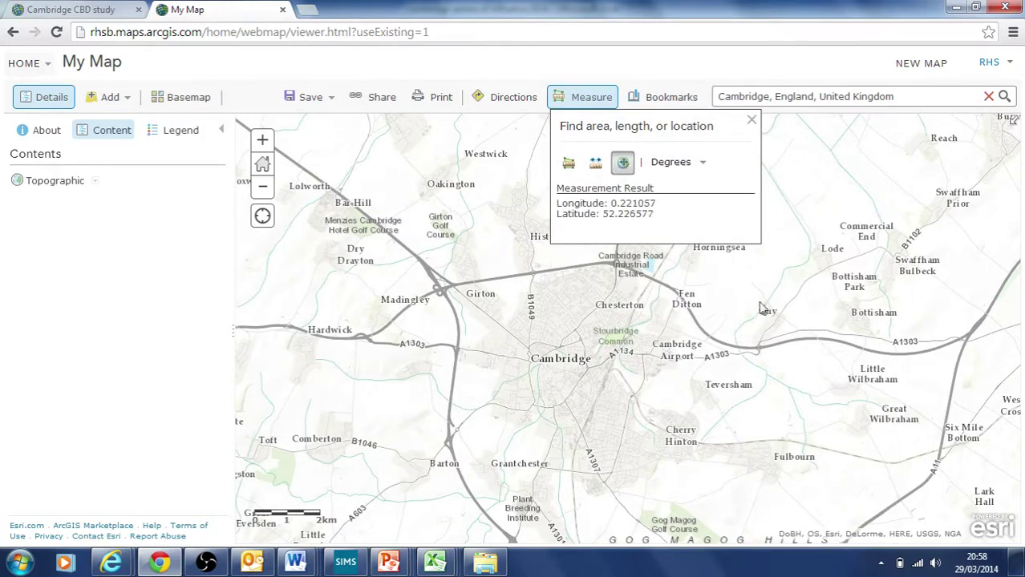
click(346, 206)
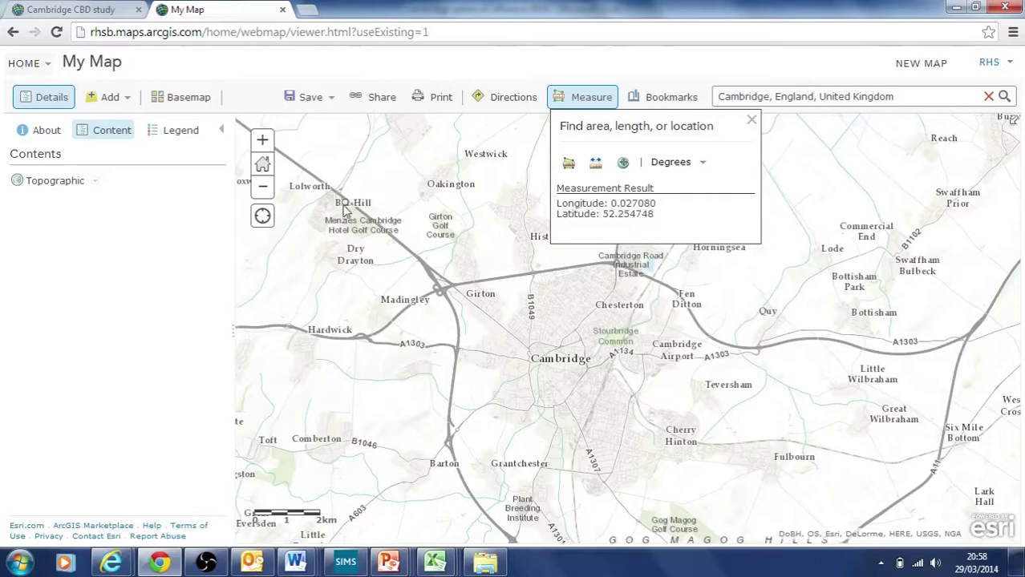
Step: Copy the measured longitude from the map into cell C2 of Sheet1 in Excel
drag(609, 203, 640, 203)
click(619, 204)
drag(611, 204, 650, 203)
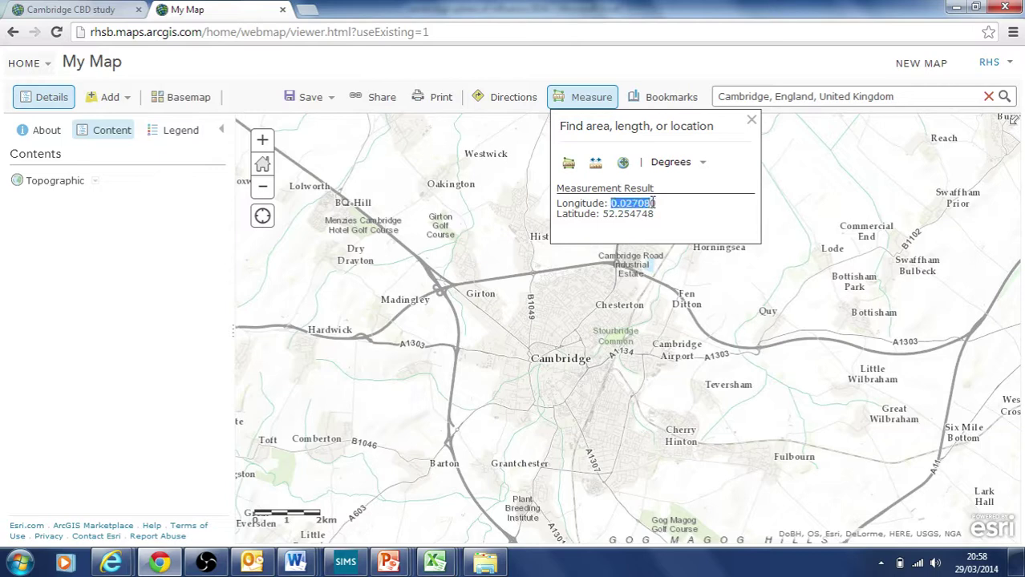
click(614, 207)
drag(613, 204, 656, 201)
right_click(650, 204)
click(662, 217)
key(alt+Tab)
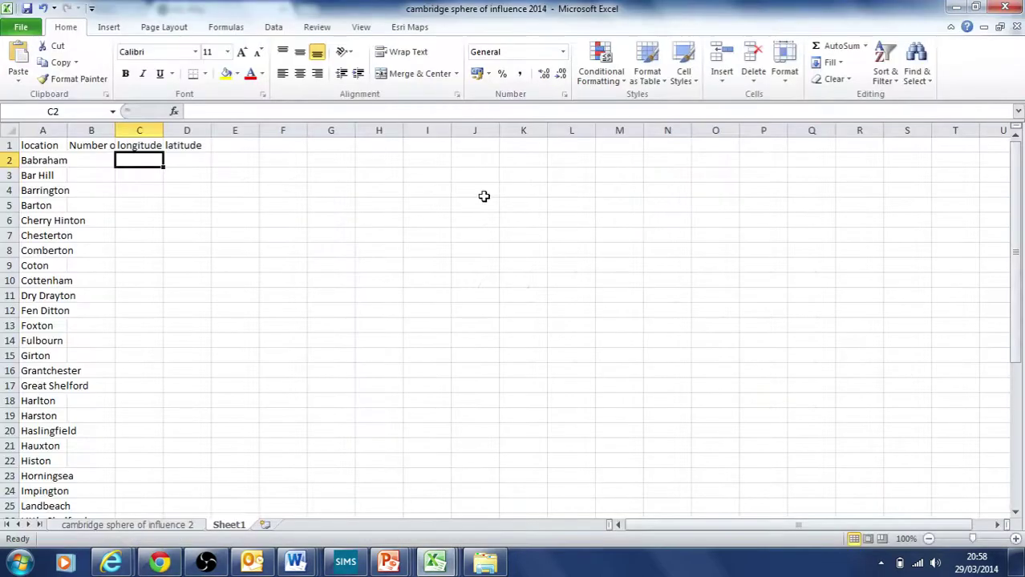
click(24, 66)
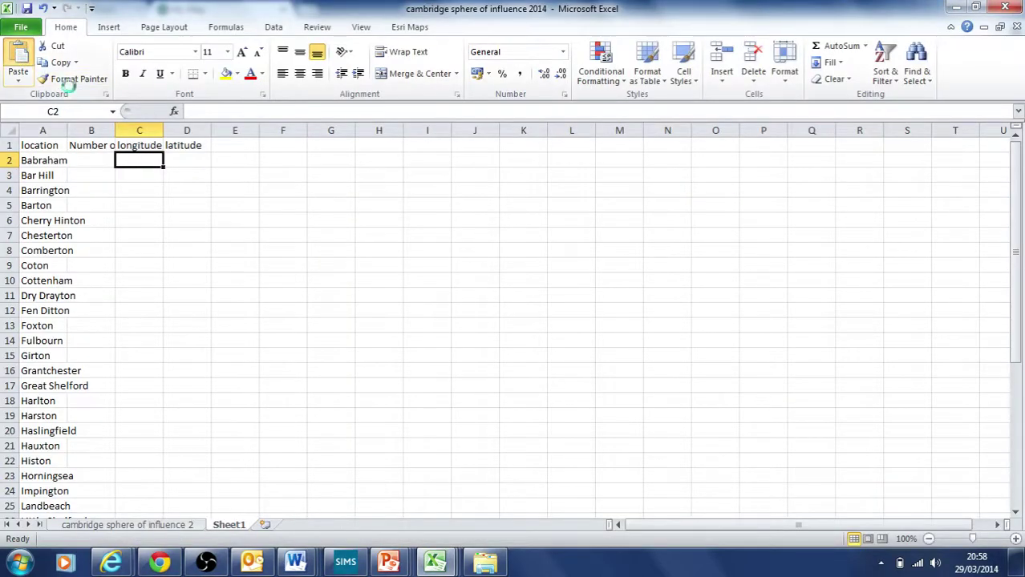
Step: Copy the measured latitude from the map in Chrome into cell D2 of Sheet1 in Excel
click(186, 160)
key(alt+Tab)
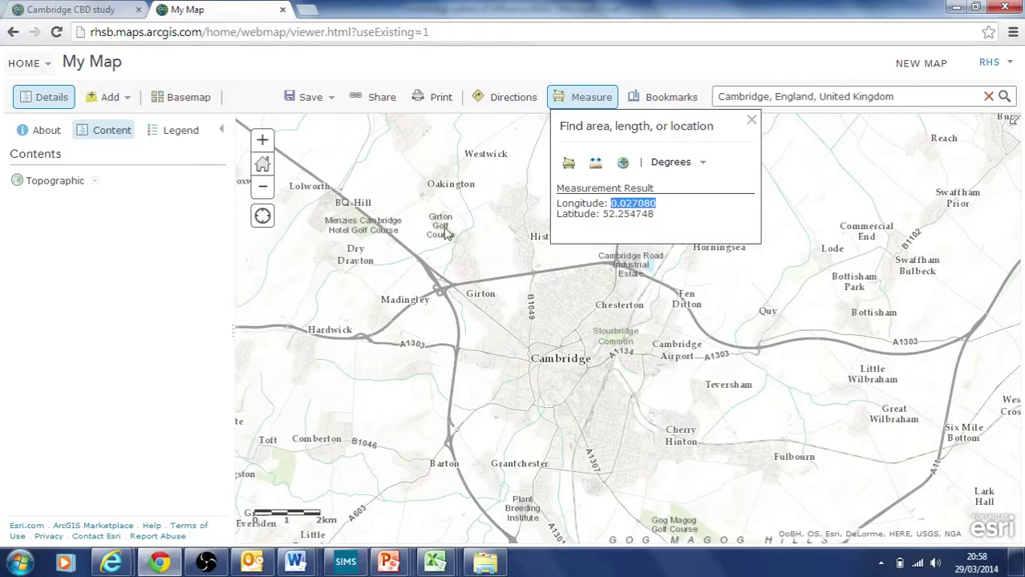
click(609, 225)
drag(603, 215, 646, 212)
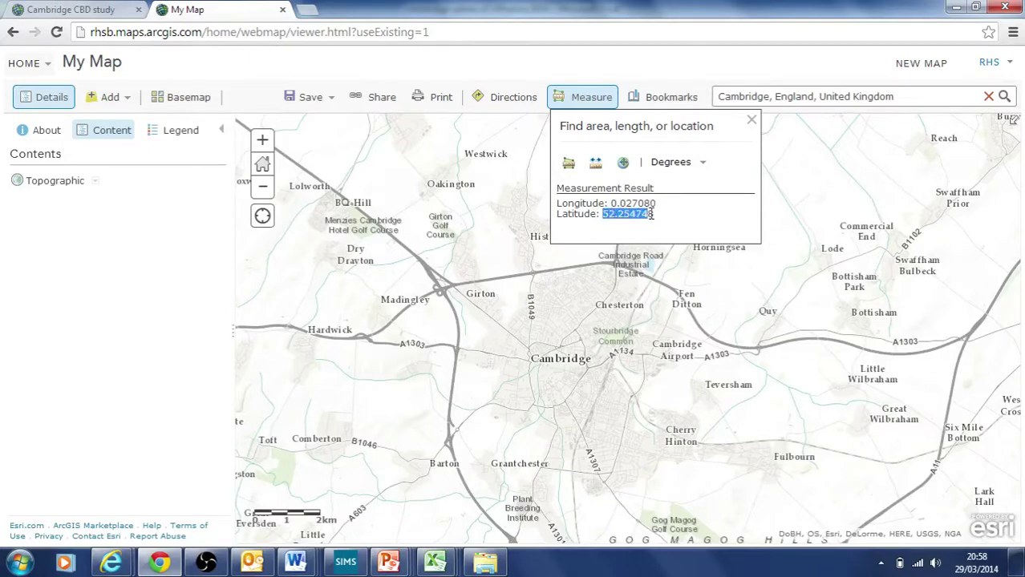
right_click(647, 216)
click(659, 225)
key(alt+Tab)
click(18, 64)
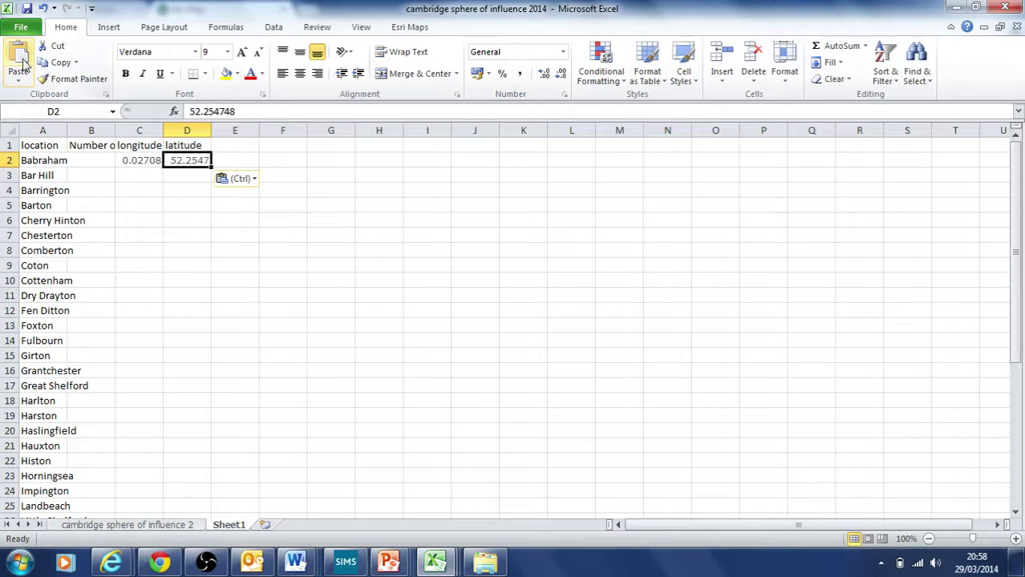
Step: Move the pasted longitude and latitude from row 2 down to the Bar Hill row, cells C3 and D3
click(138, 162)
key(alt+Tab)
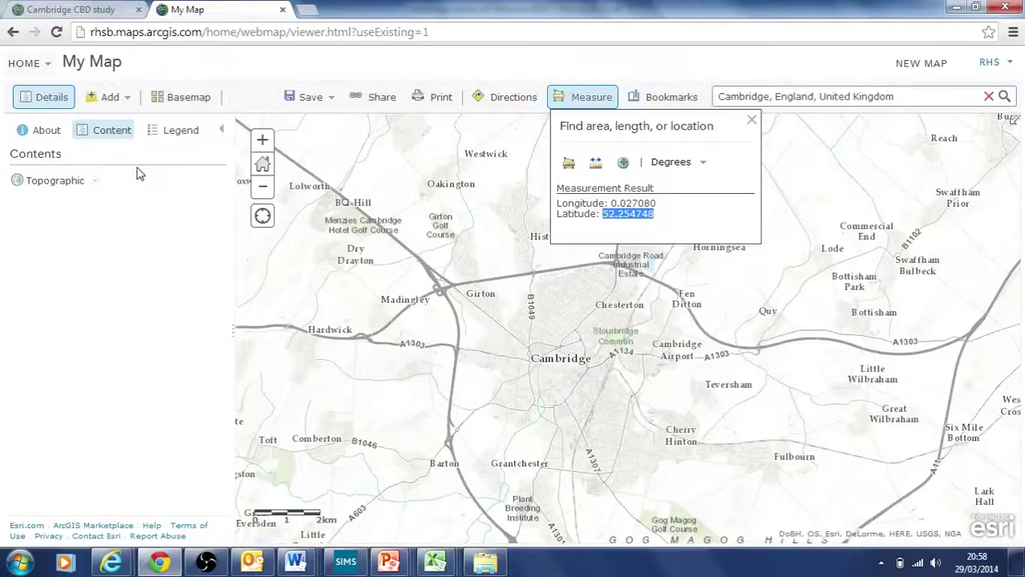
key(alt+Tab)
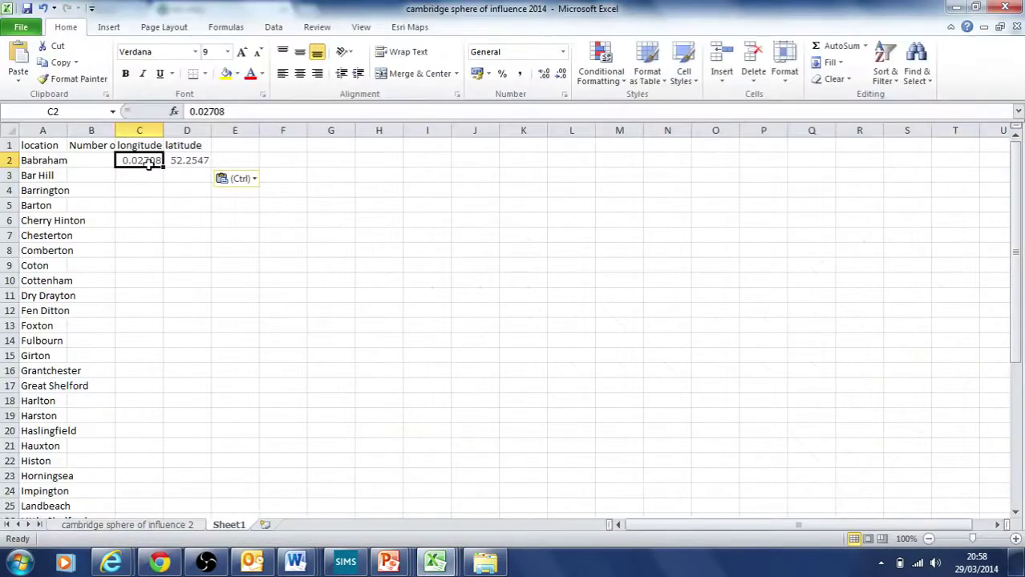
drag(154, 167, 188, 183)
click(191, 166)
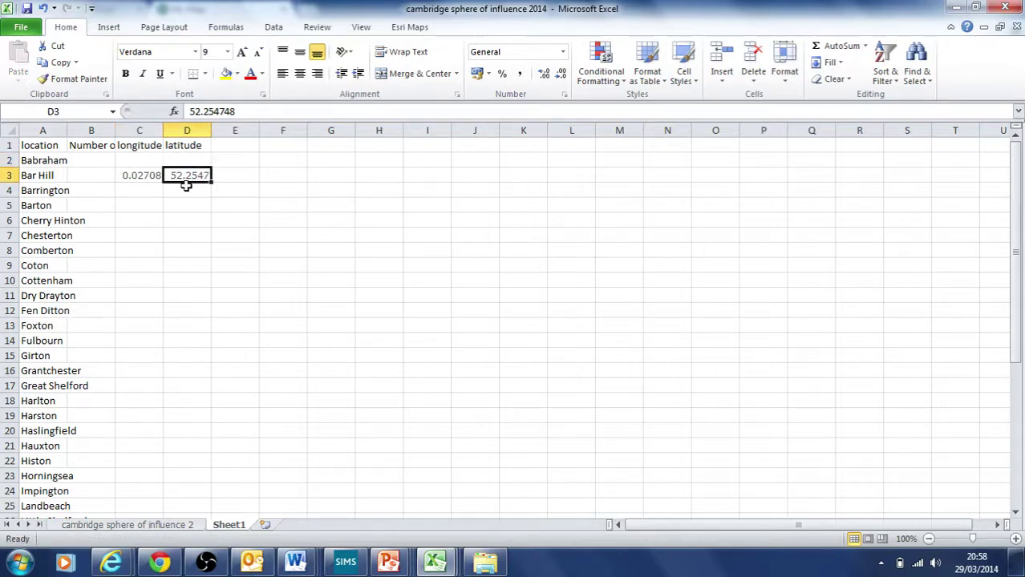
click(153, 190)
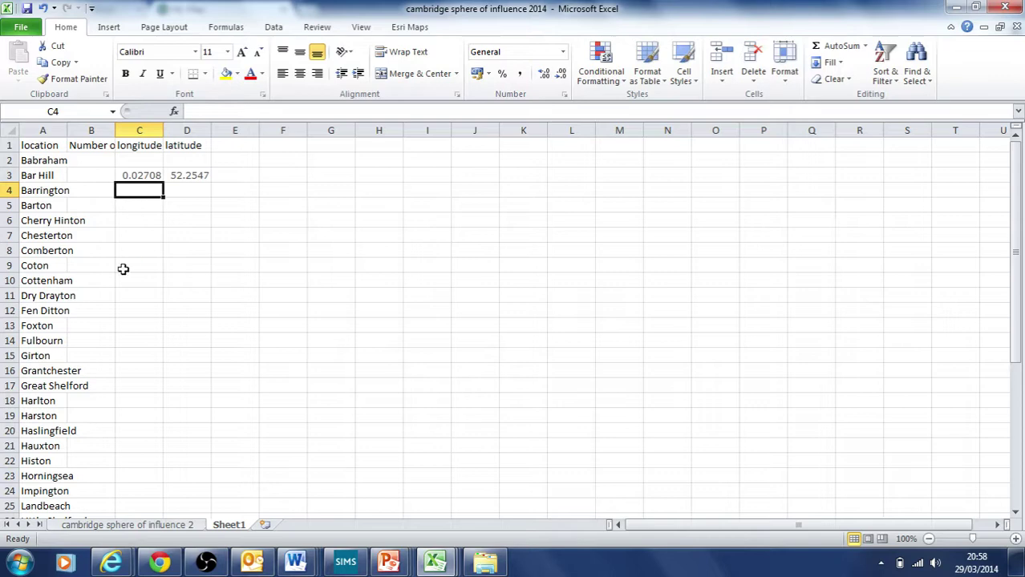
Step: Return to the map in Chrome, measure the location of Bottisham, select its longitude reading and close the measuring tool
click(133, 161)
click(107, 162)
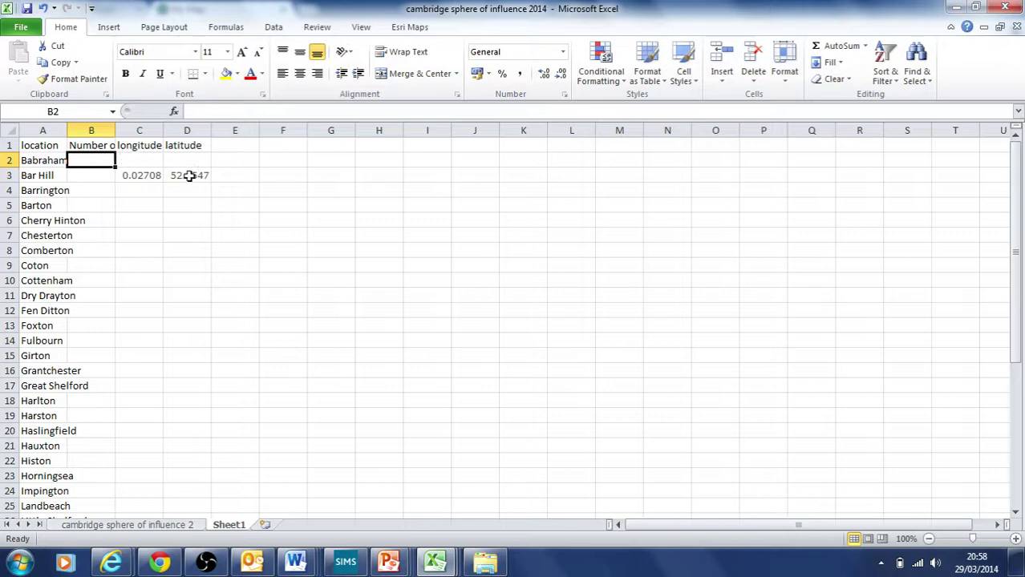
key(alt+Tab)
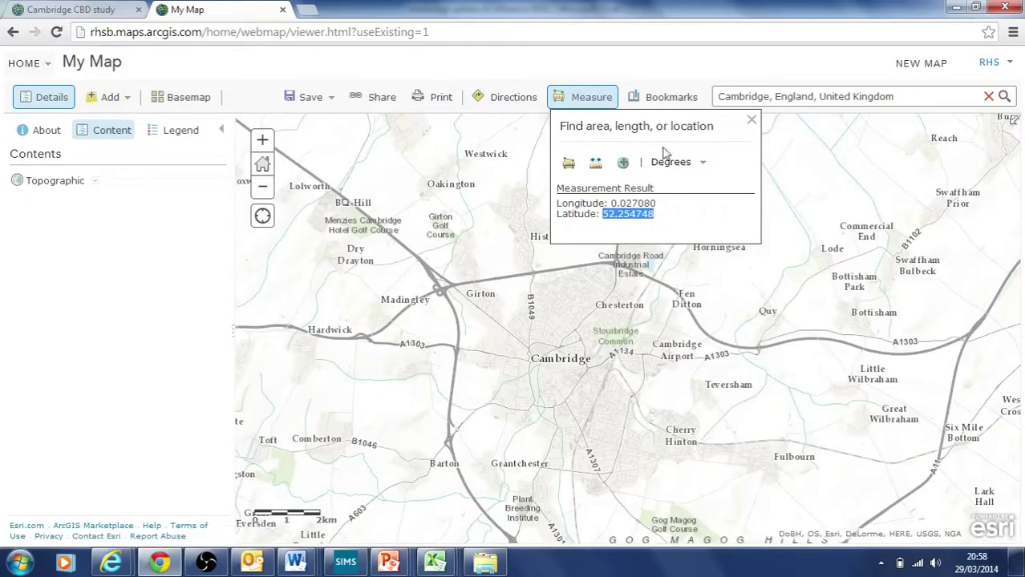
click(622, 162)
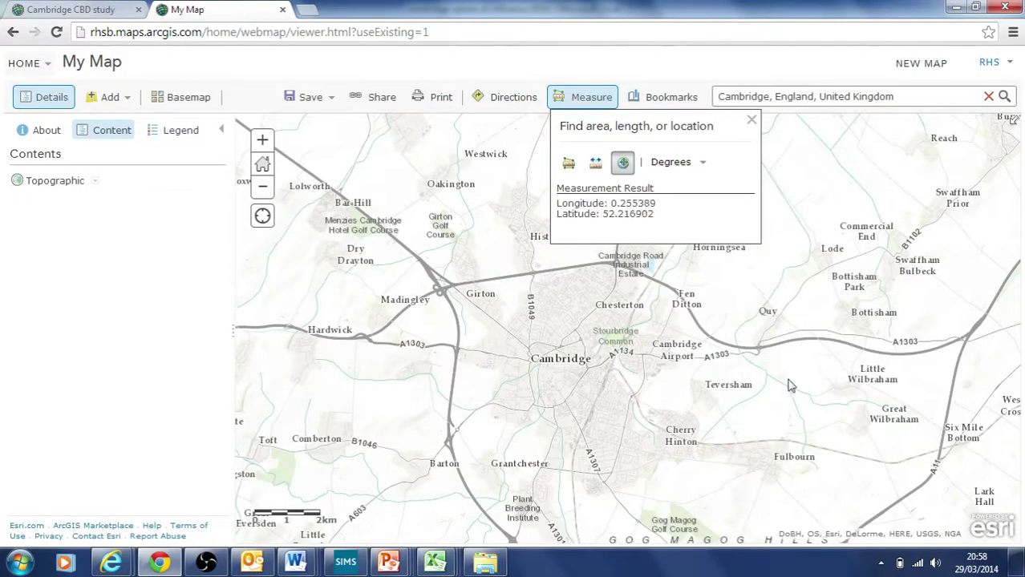
click(866, 315)
drag(610, 204, 655, 203)
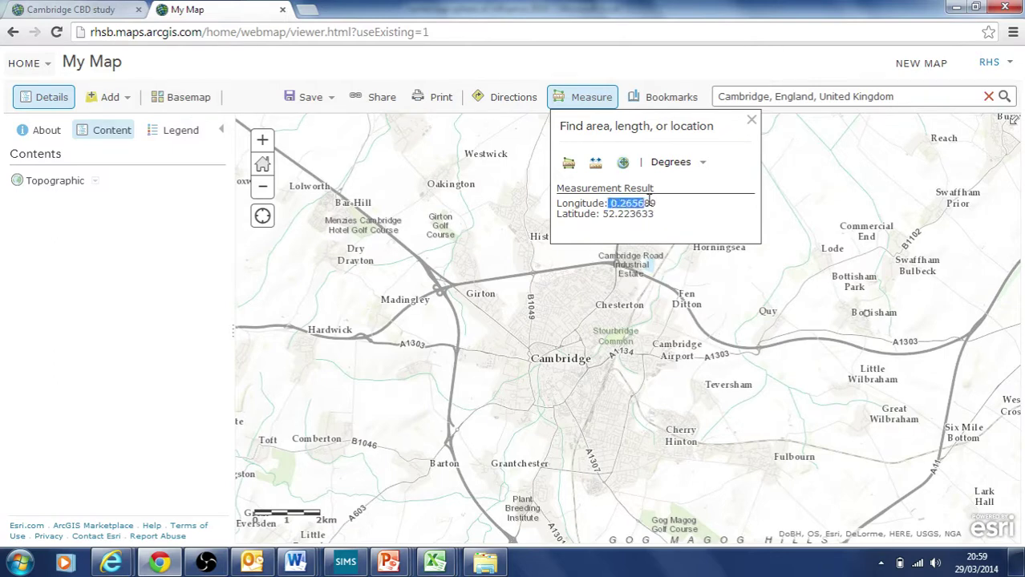
click(751, 121)
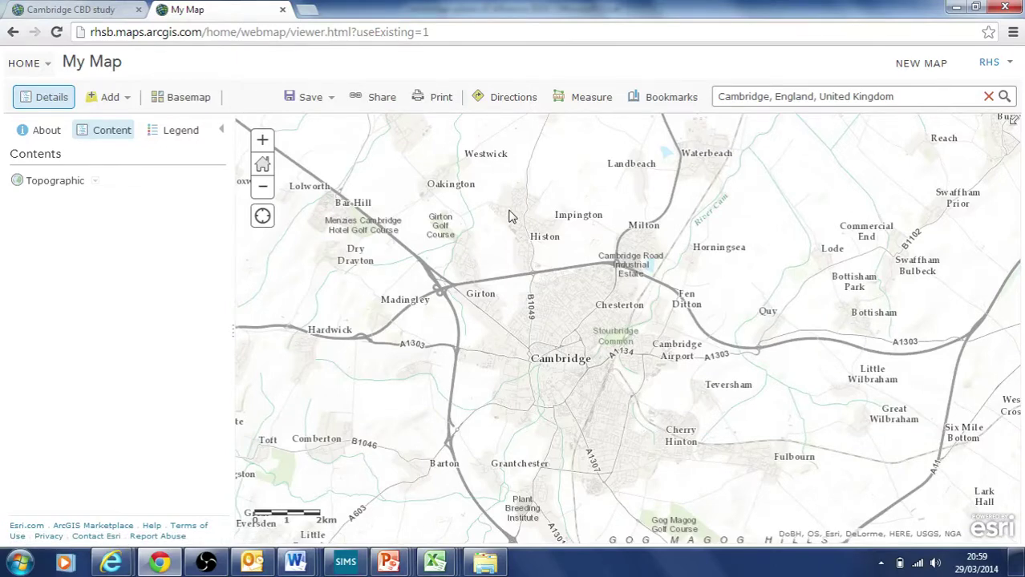
Step: Back in the Excel workbook, enter the number of people as 10 for Bar Hill, 2 for Barrington and 9 for Barton
key(alt+Tab)
click(93, 145)
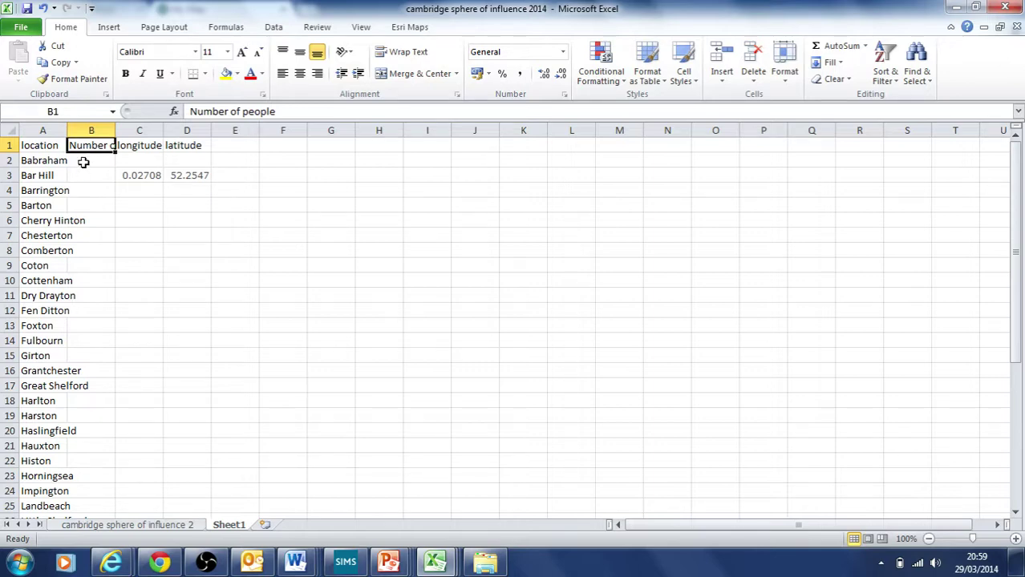
click(83, 162)
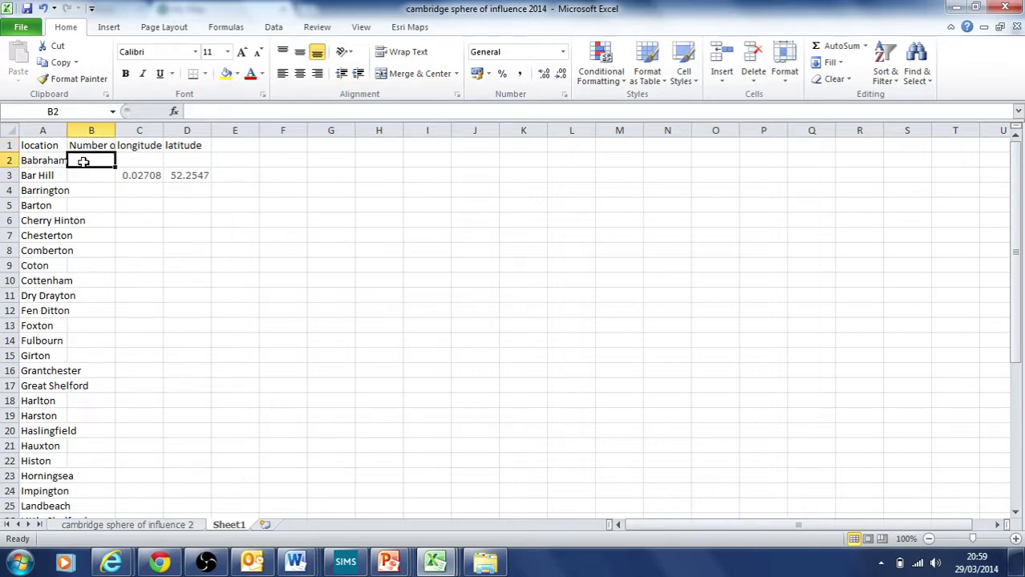
click(92, 174)
click(96, 161)
click(92, 174)
click(93, 161)
click(88, 174)
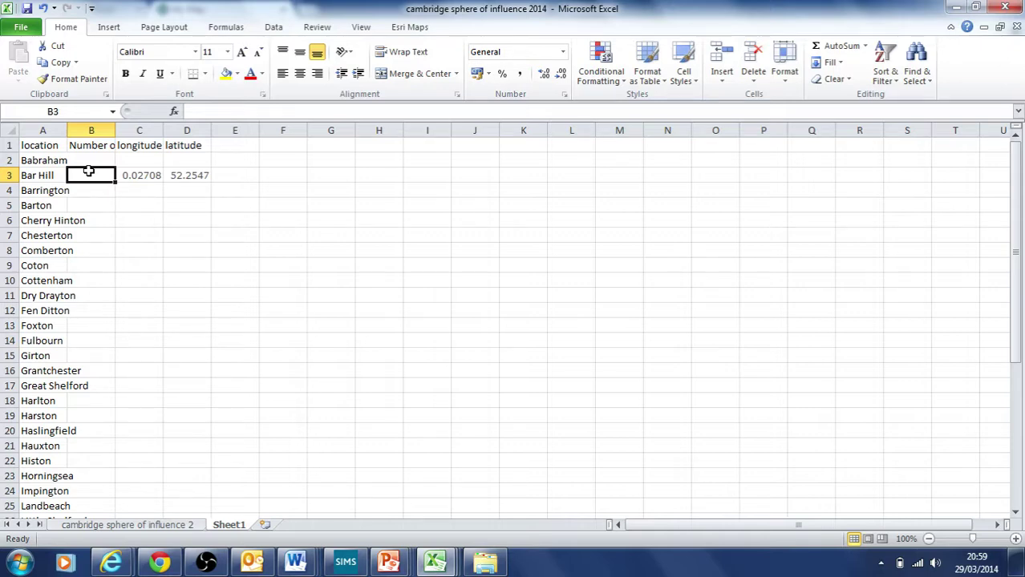
text(10)
click(92, 191)
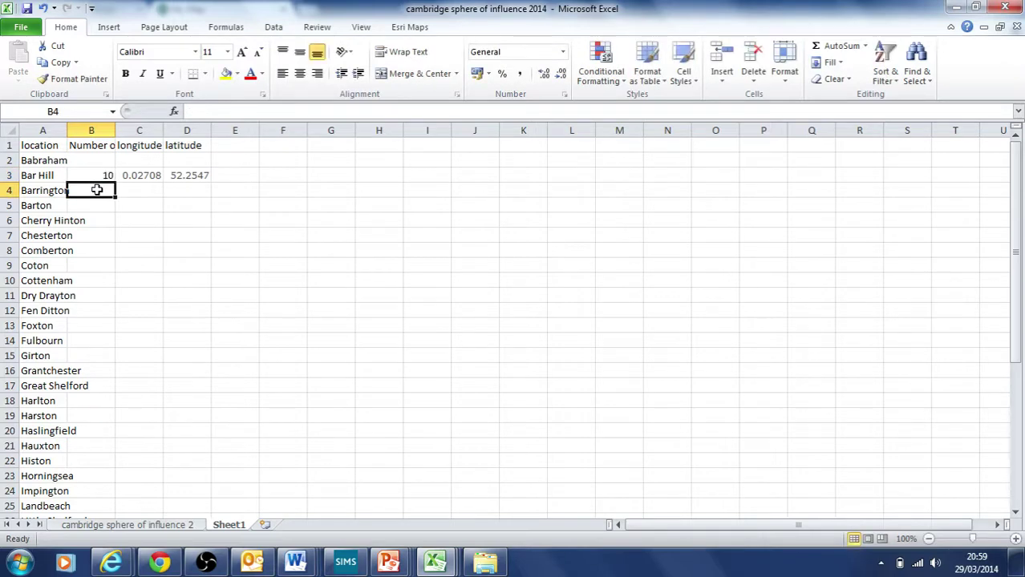
text(2)
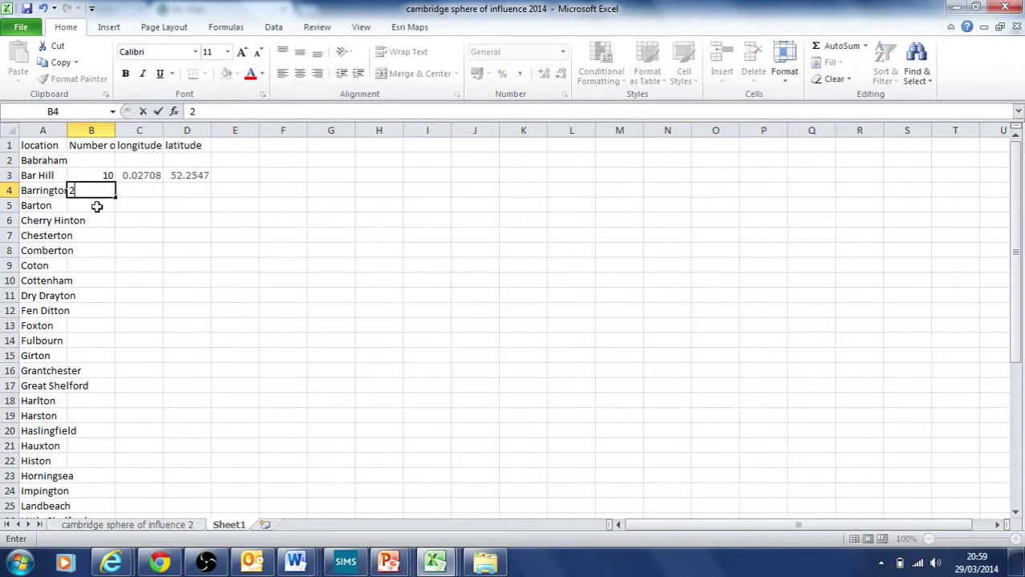
click(96, 207)
text(9)
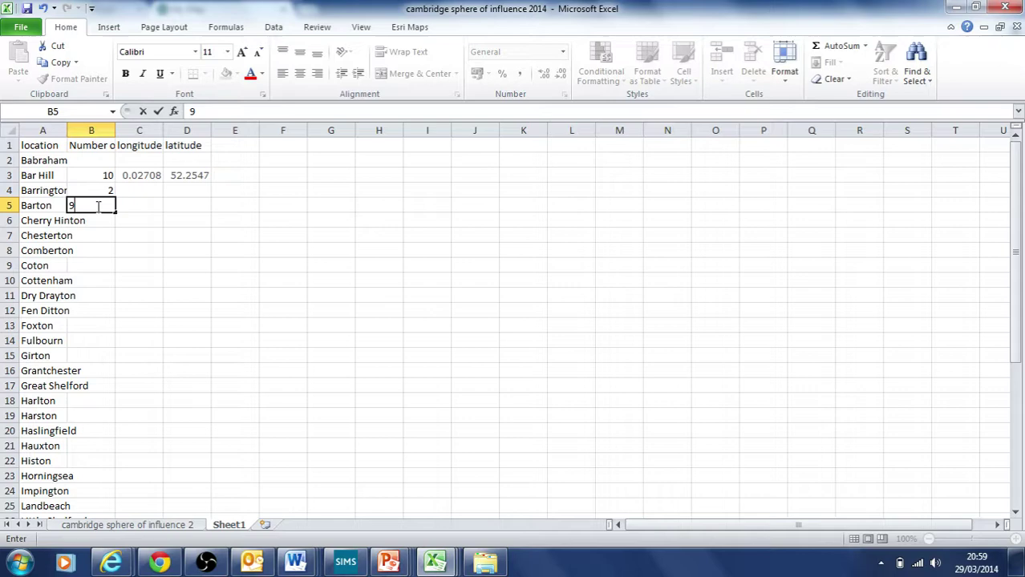
click(154, 200)
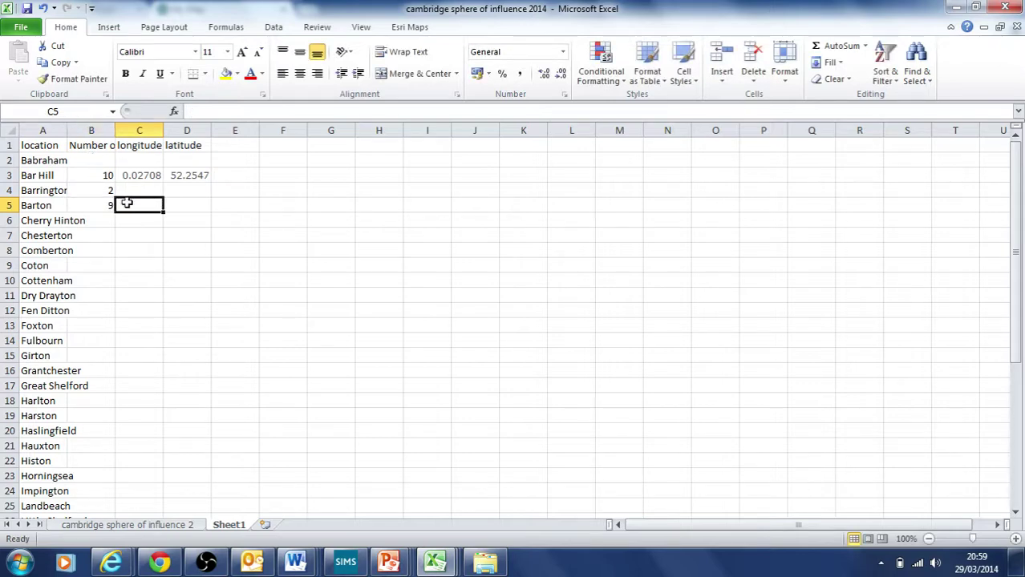
Step: Switch to the completed "cambridge sphere of influence 2" sheet and choose CSV (Comma delimited) as the format for saving a copy
click(129, 525)
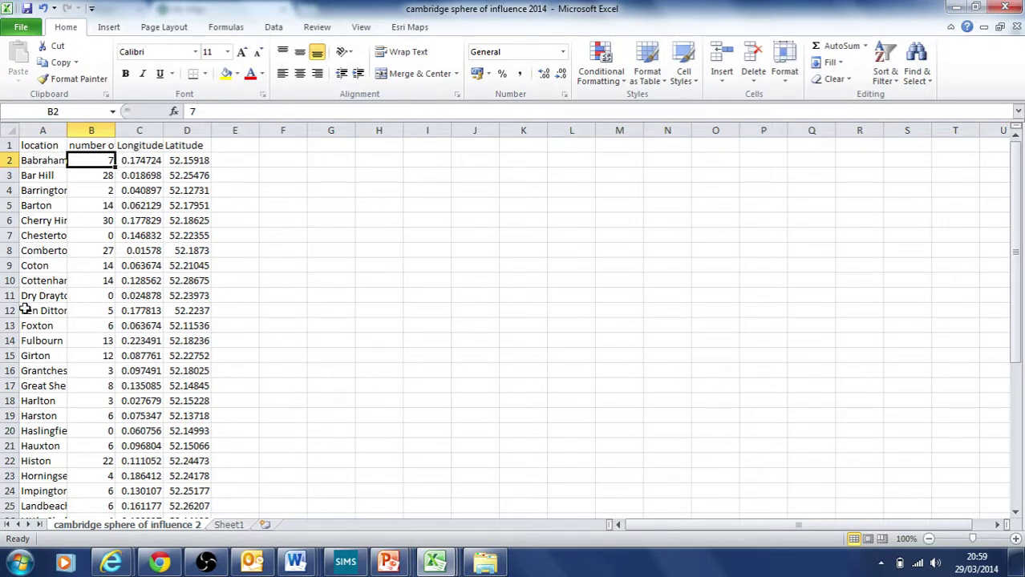
click(277, 206)
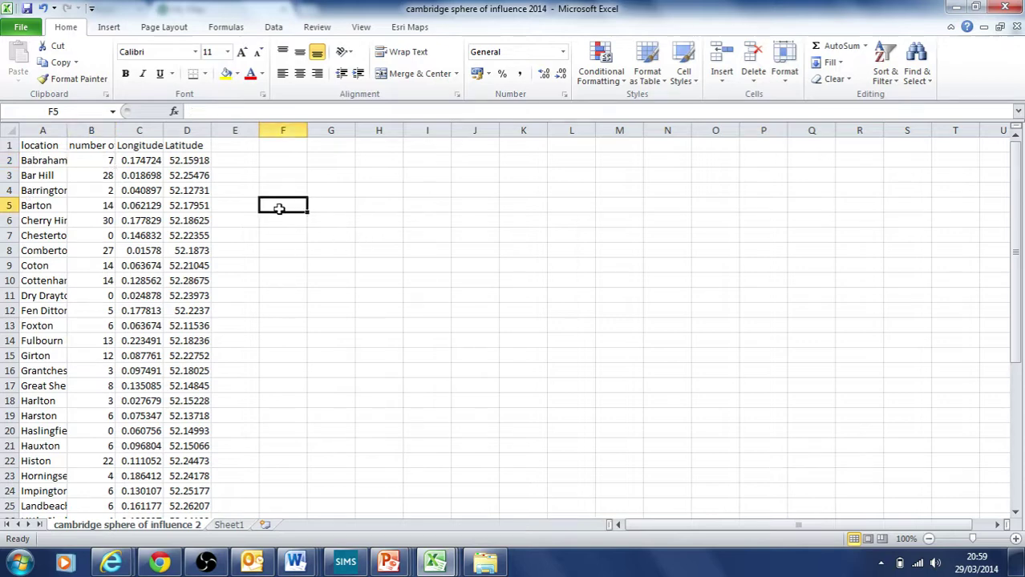
click(238, 159)
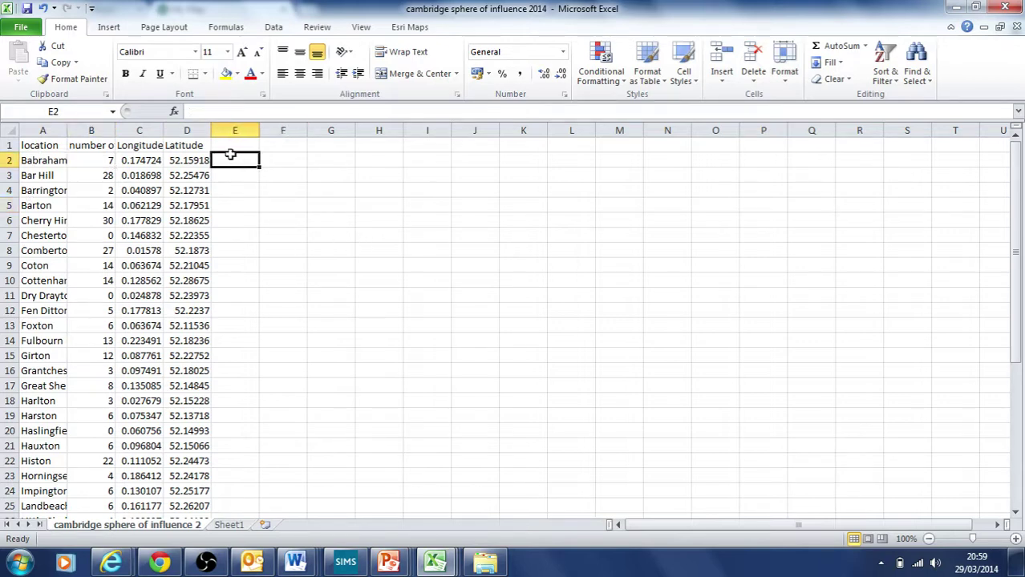
click(21, 28)
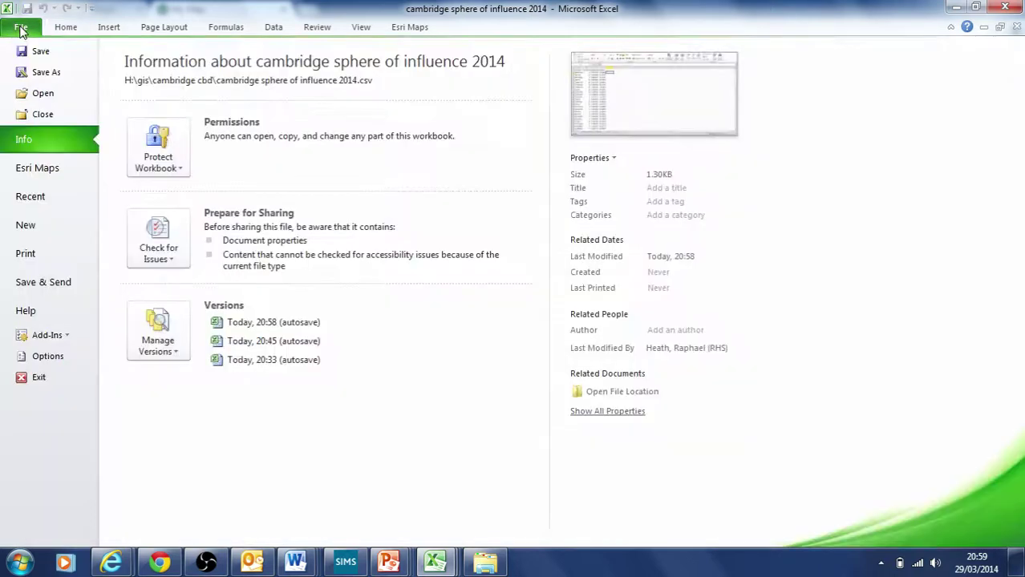
click(42, 75)
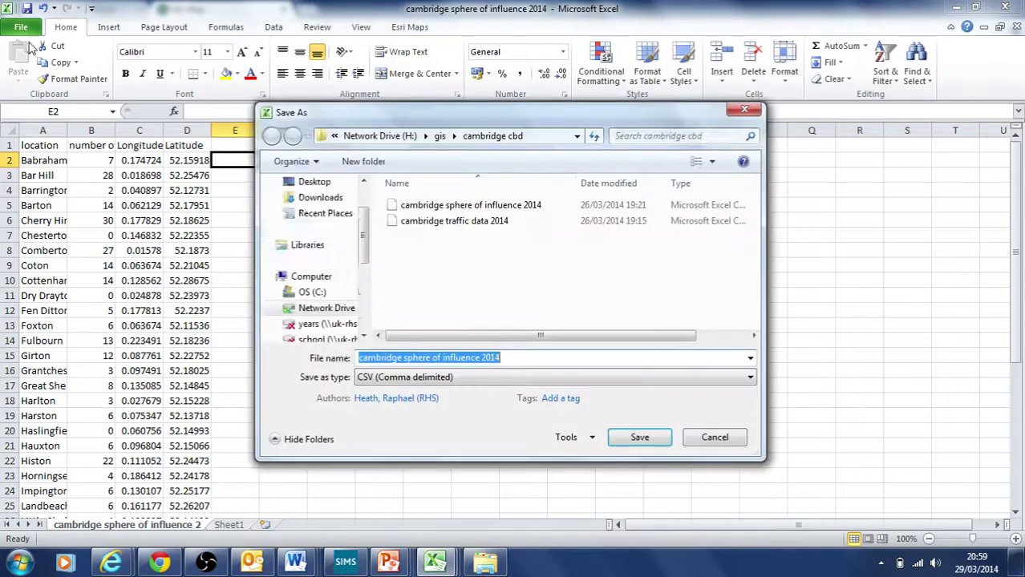
click(742, 378)
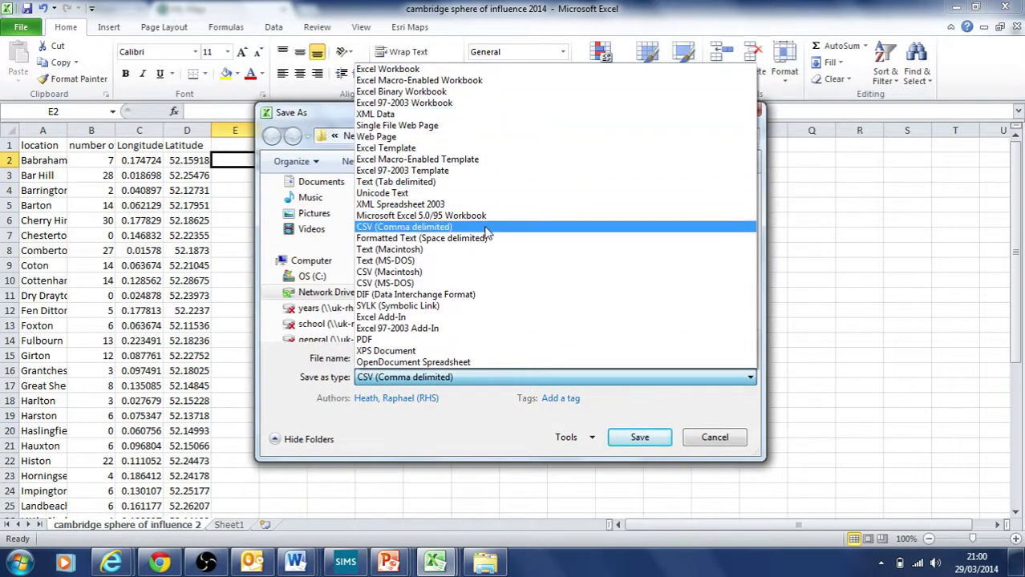
click(432, 229)
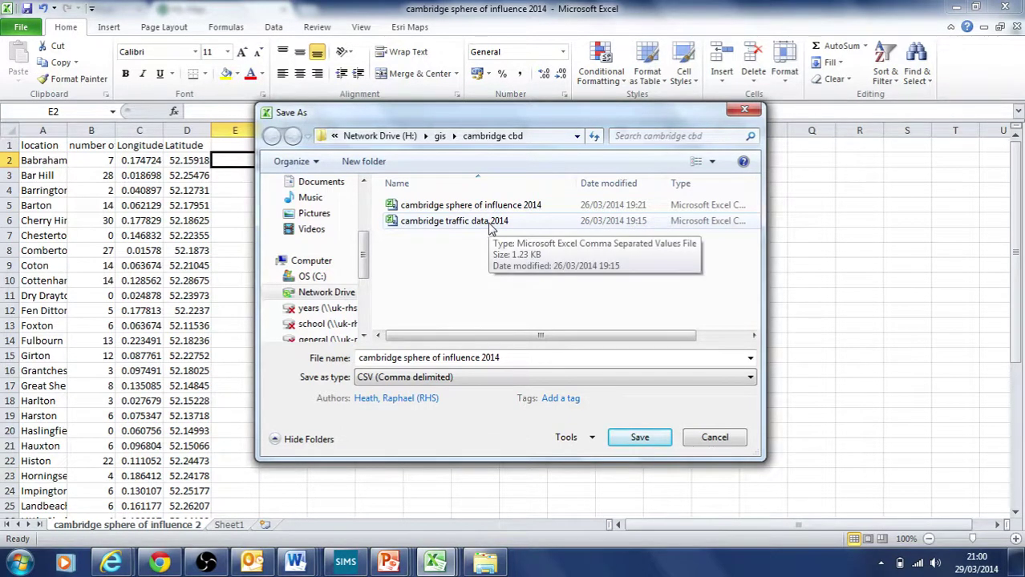
Step: Name the file "cambridge sphere of influence test data" and save only the active sheet as CSV
click(511, 358)
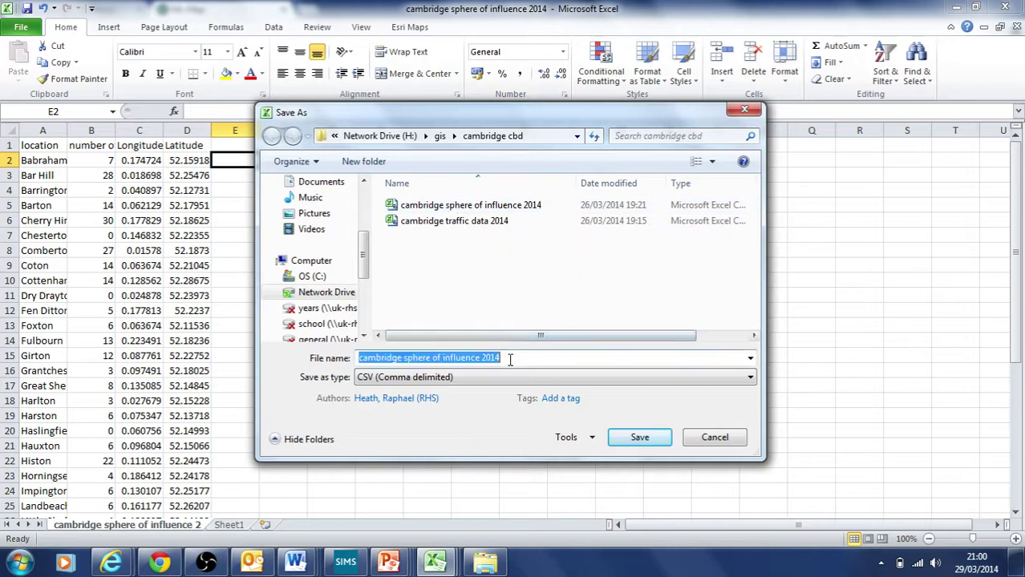
click(510, 359)
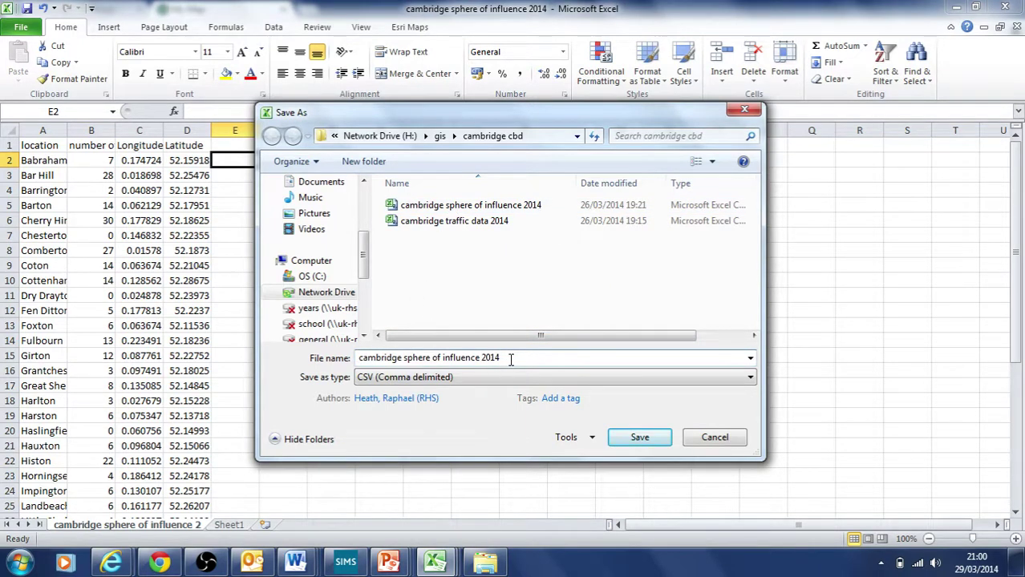
key(BackSpace)
key(BackSpace)
text(test data)
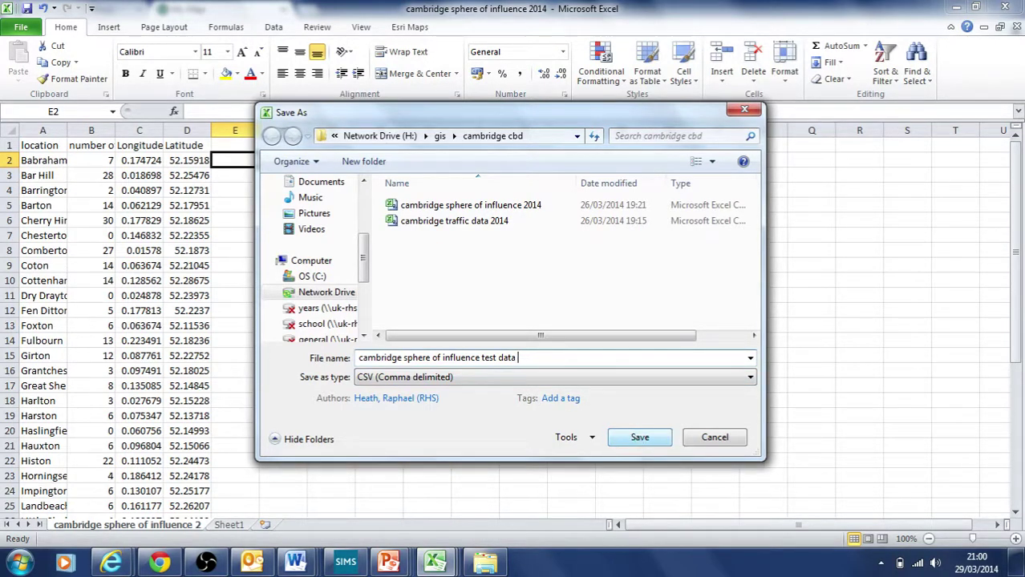
click(639, 438)
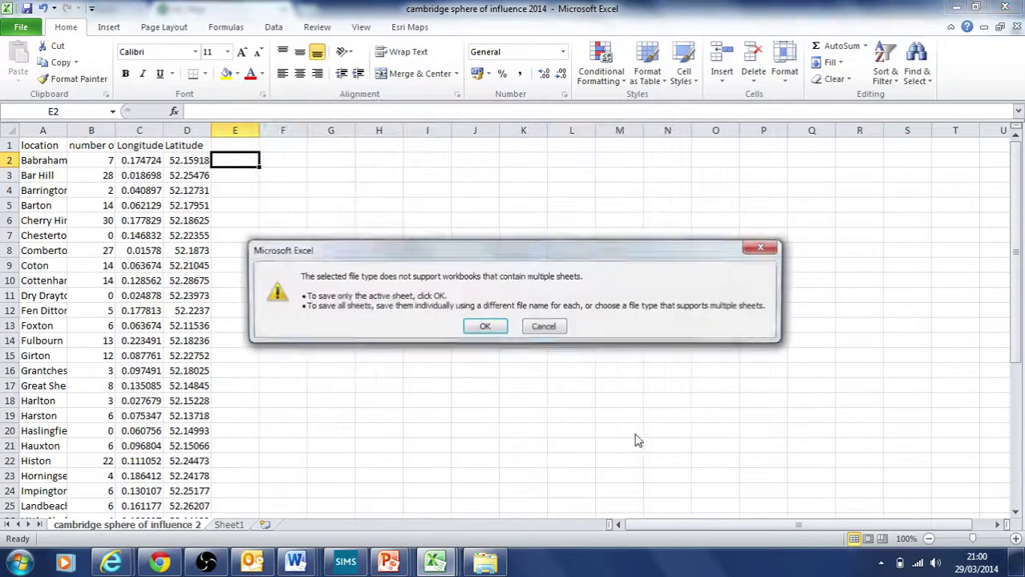
click(486, 331)
click(458, 334)
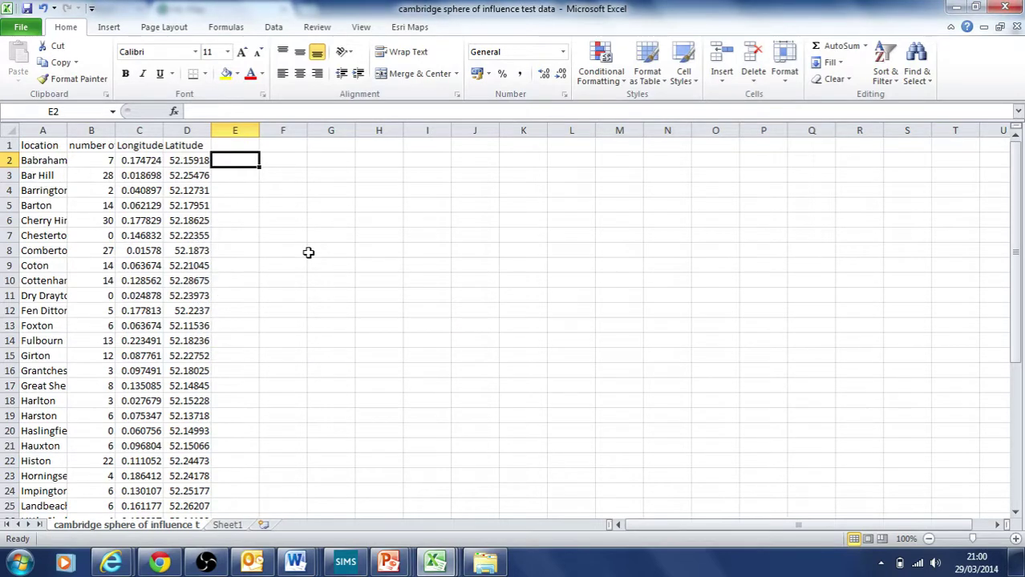
click(36, 149)
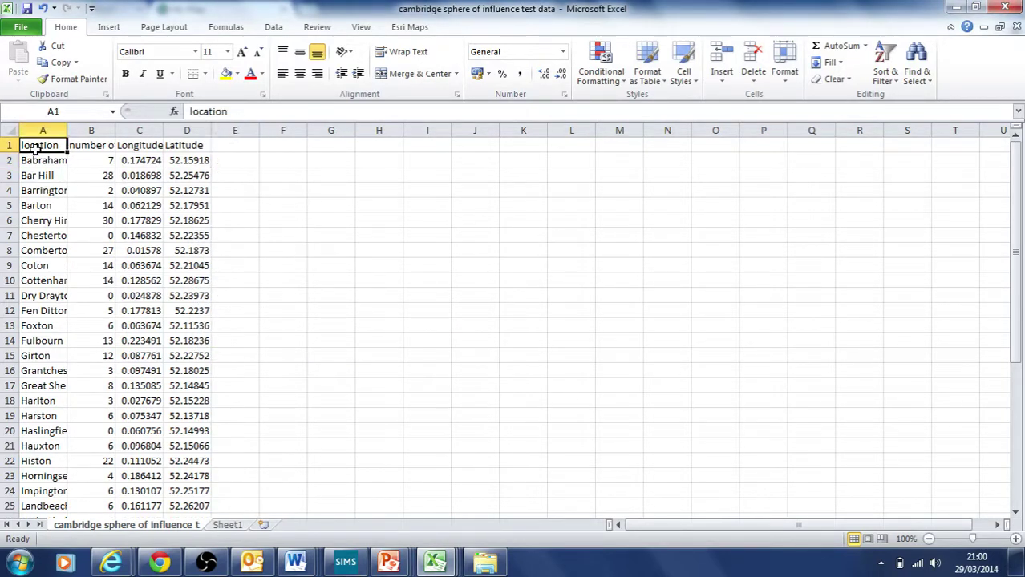
click(42, 173)
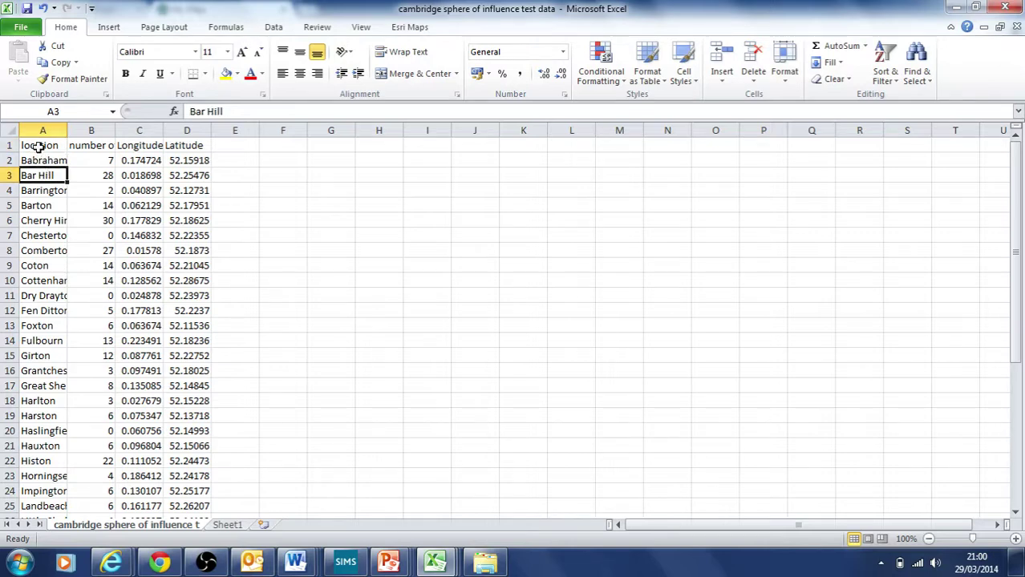
click(39, 146)
click(143, 160)
click(48, 149)
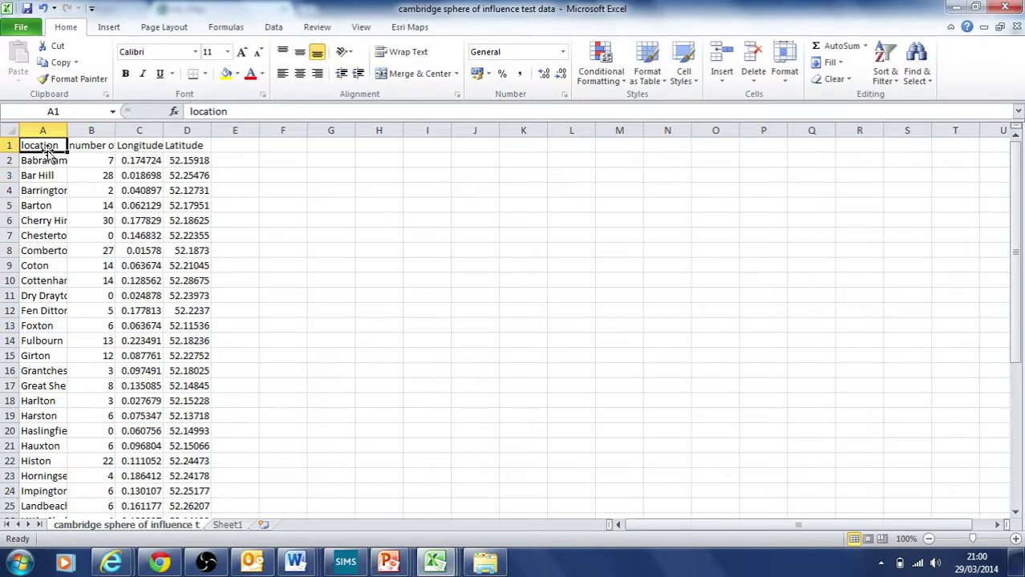
Step: Return to ArcGIS Online in Chrome and start adding a new item in My Content
click(955, 7)
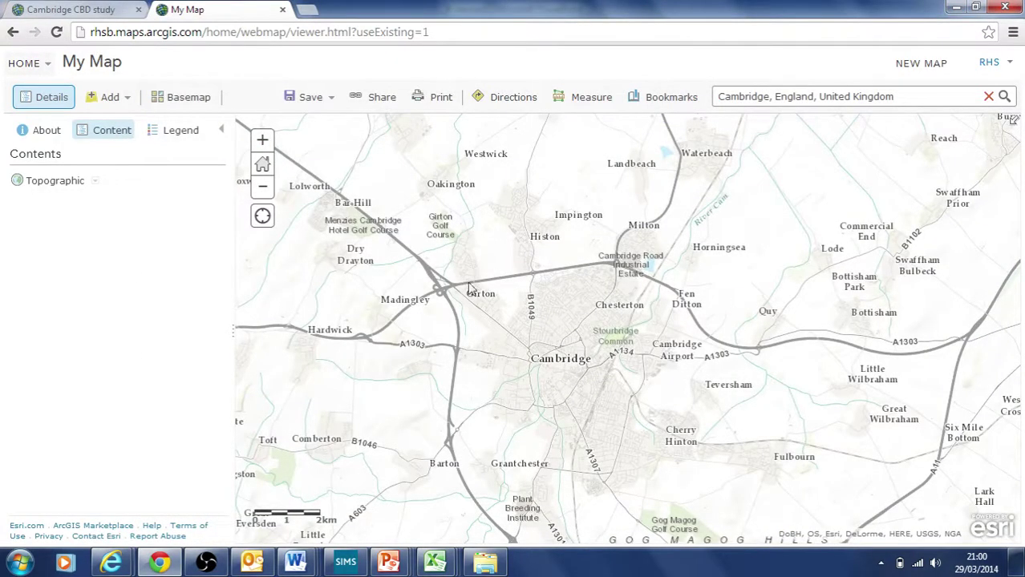
mouse_move(37, 66)
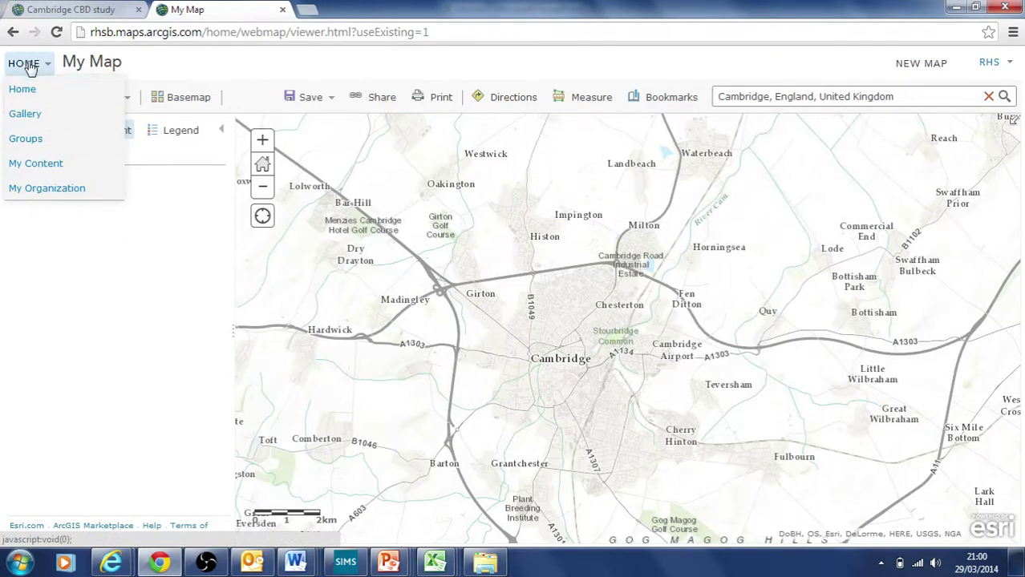
click(53, 172)
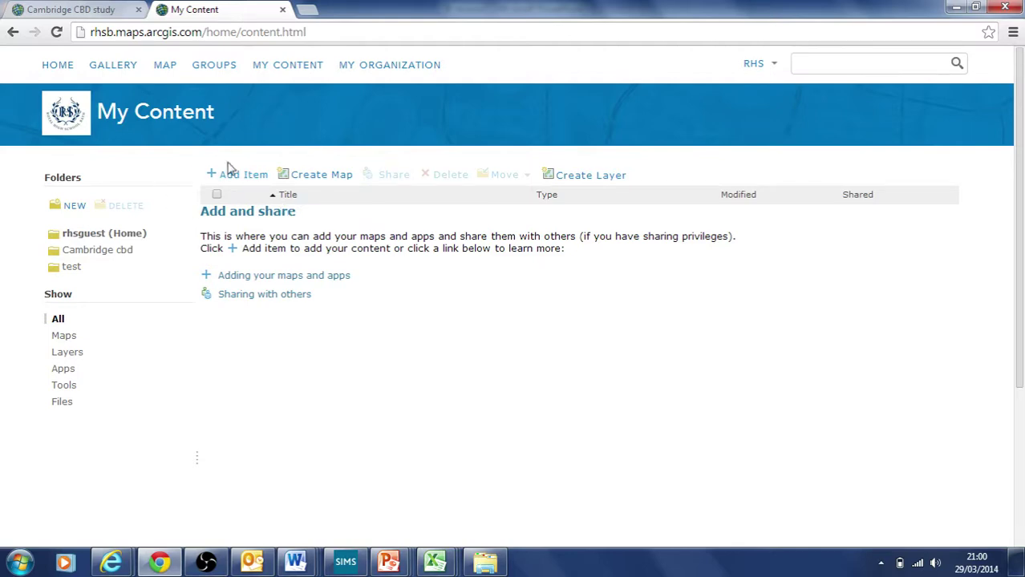
click(243, 176)
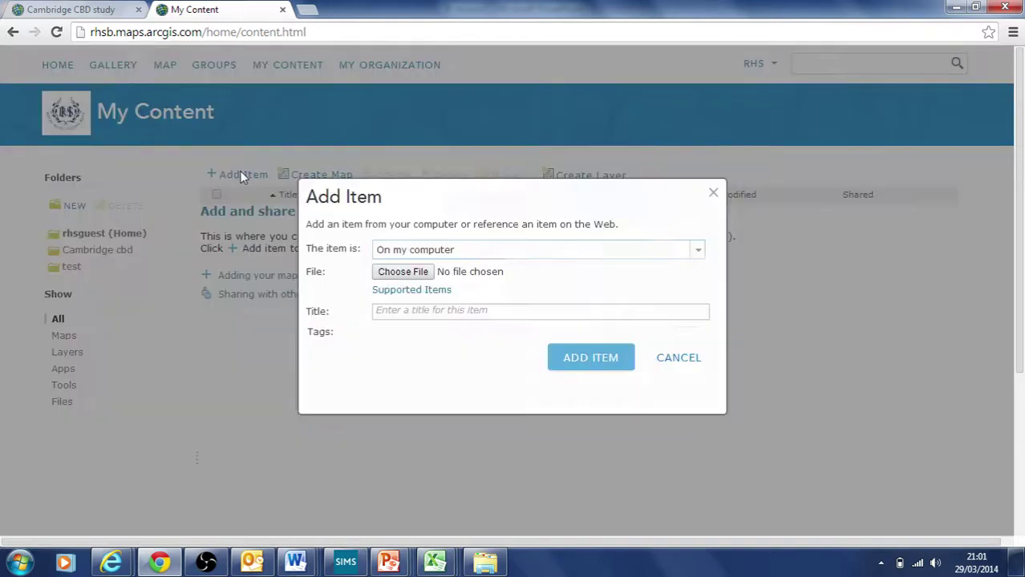
Step: Choose the CSV file "cambridge sphere of influence test data" from gis > cambridge cbd on Network Drive (H:) for the new item
click(417, 272)
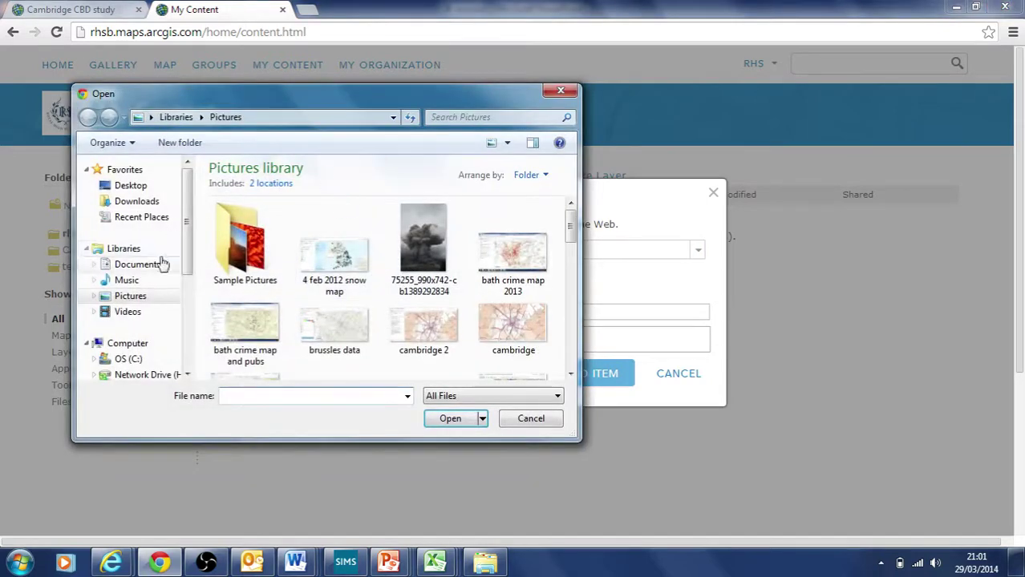
scroll(192, 297, down, 2)
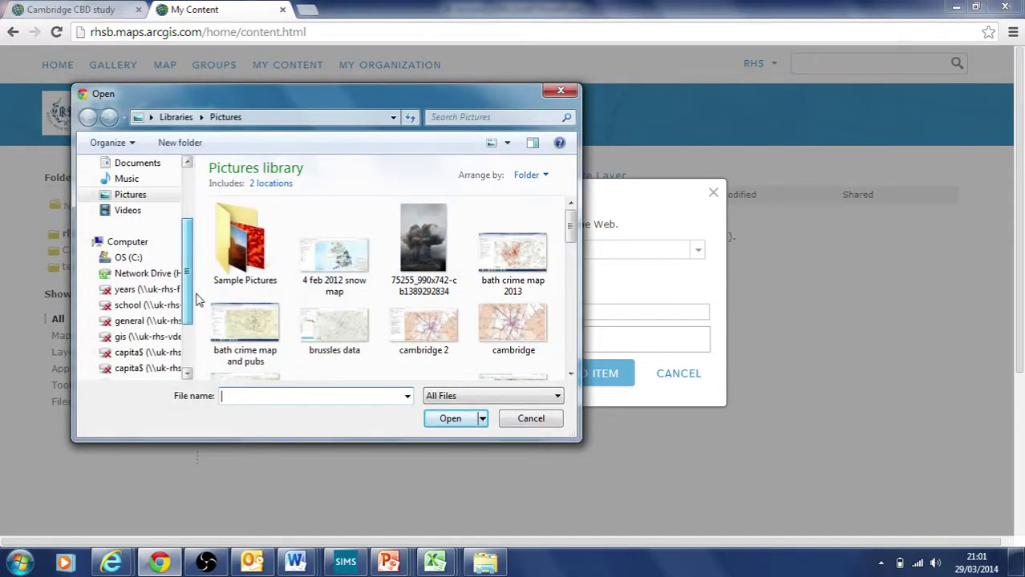
click(161, 273)
click(257, 267)
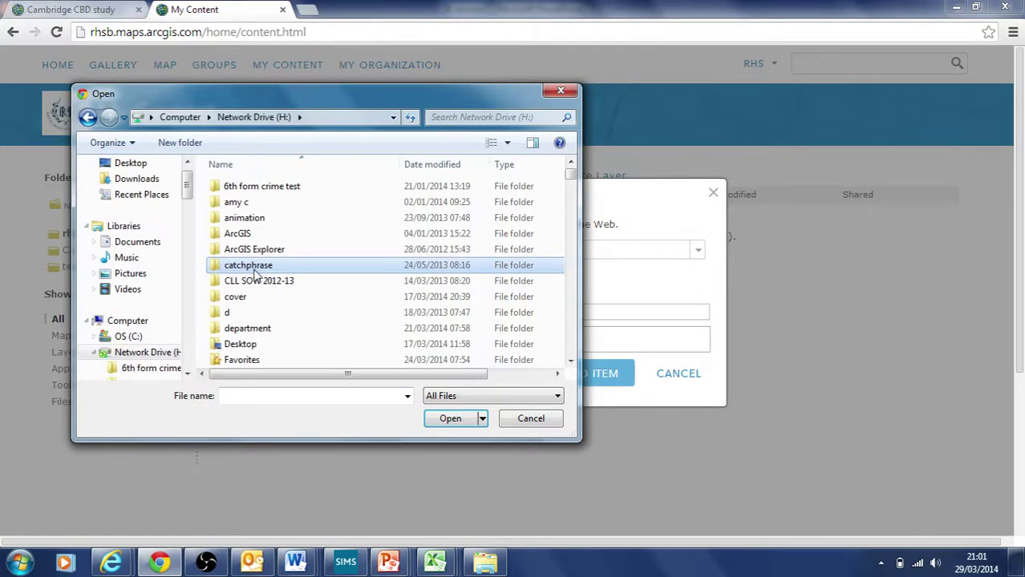
scroll(241, 208, down, 5)
double_click(232, 201)
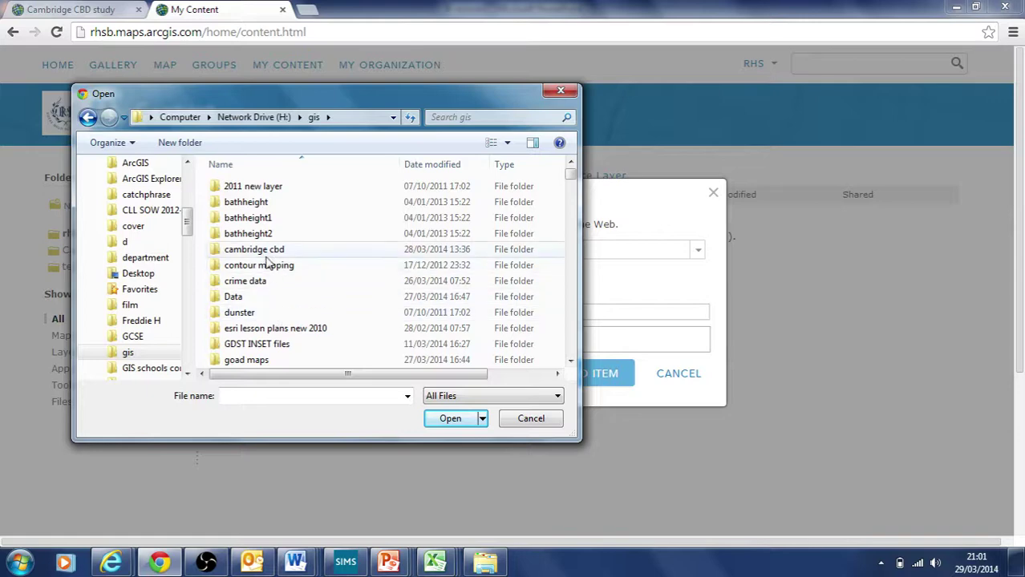
double_click(269, 252)
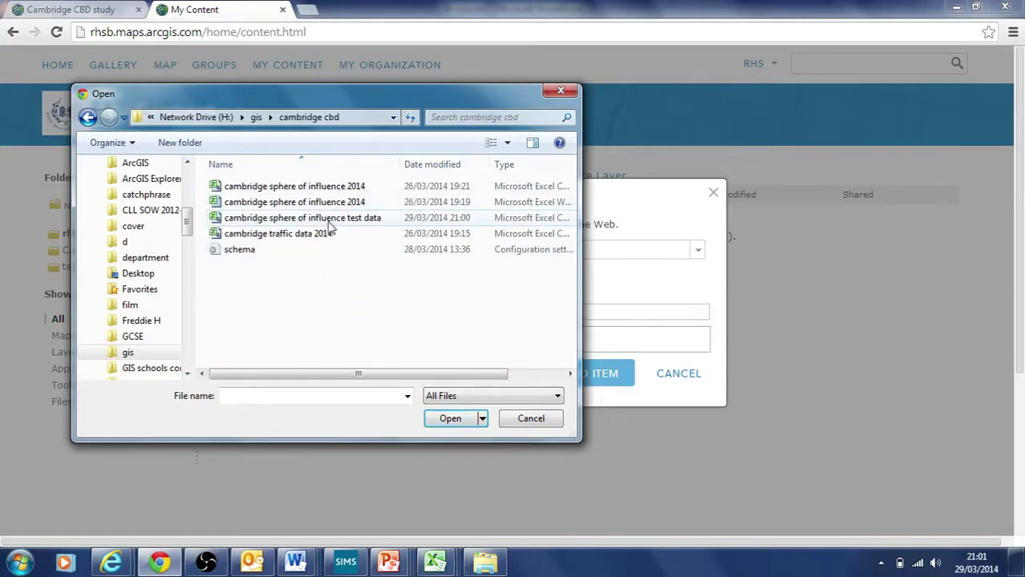
click(328, 218)
click(453, 422)
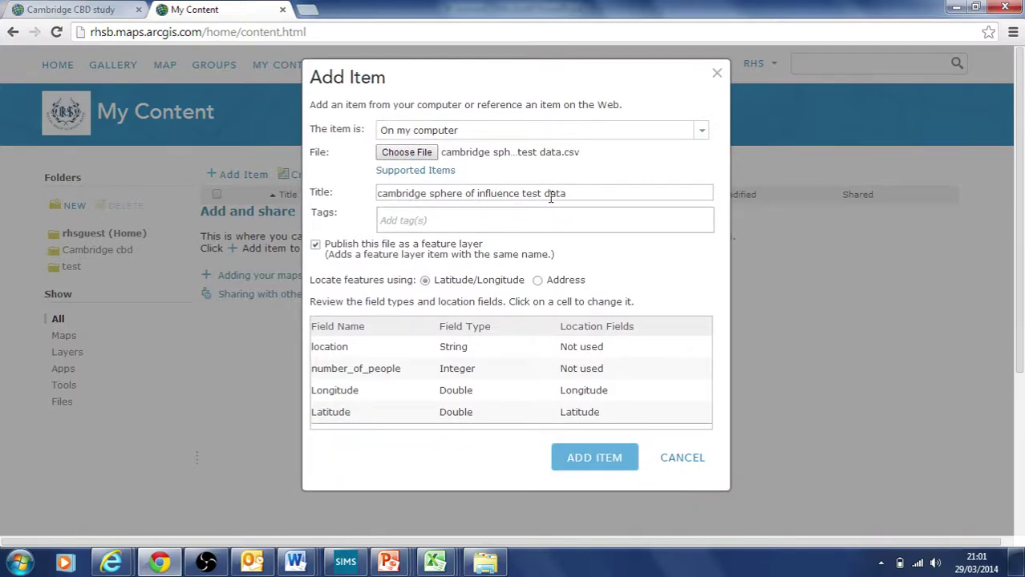
Step: Tag the new item with rhsb, test, cambridge and cbd
click(399, 226)
text(rh)
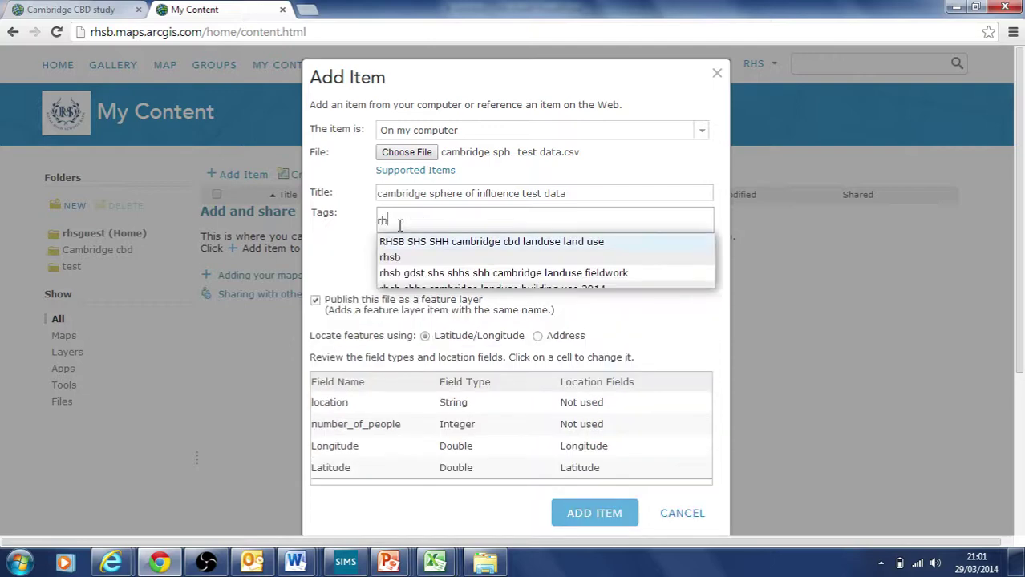
text(sb)
key(Return)
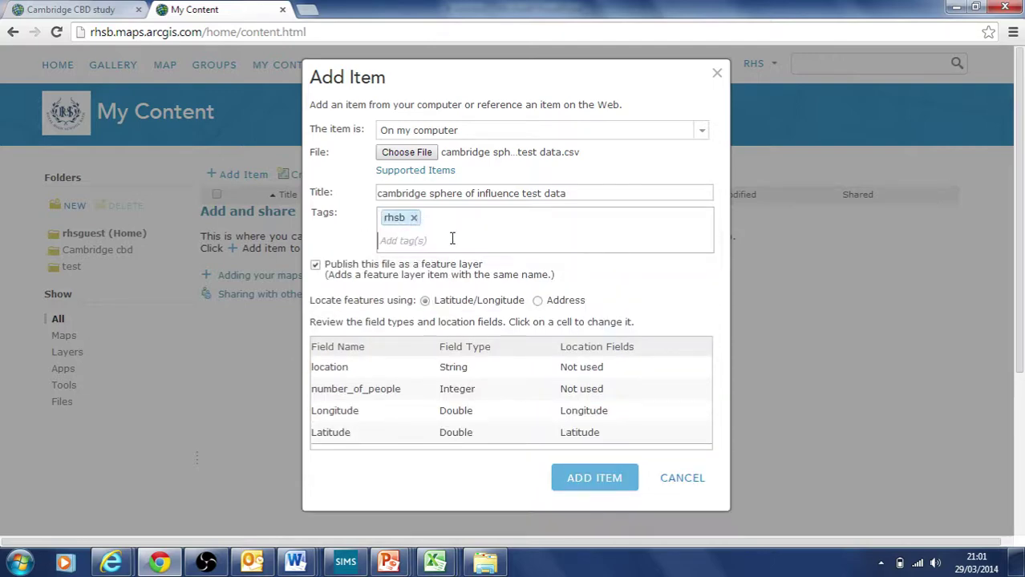
text(test)
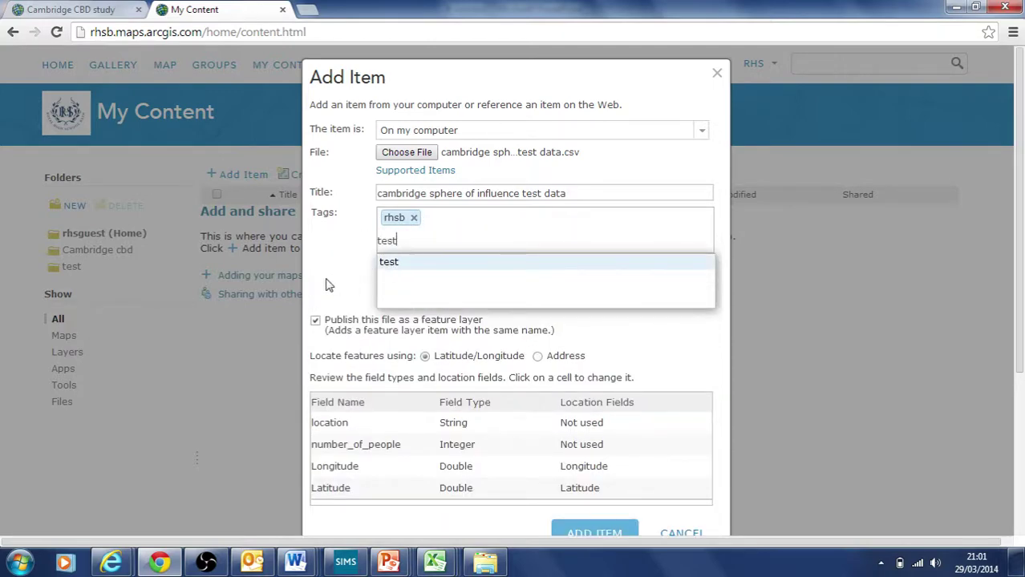
key(Return)
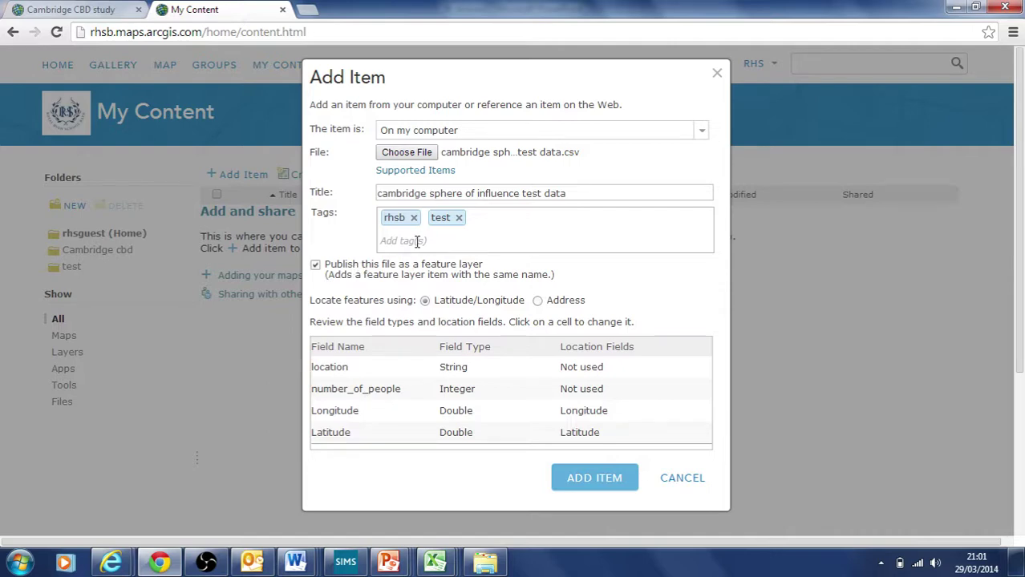
text(c)
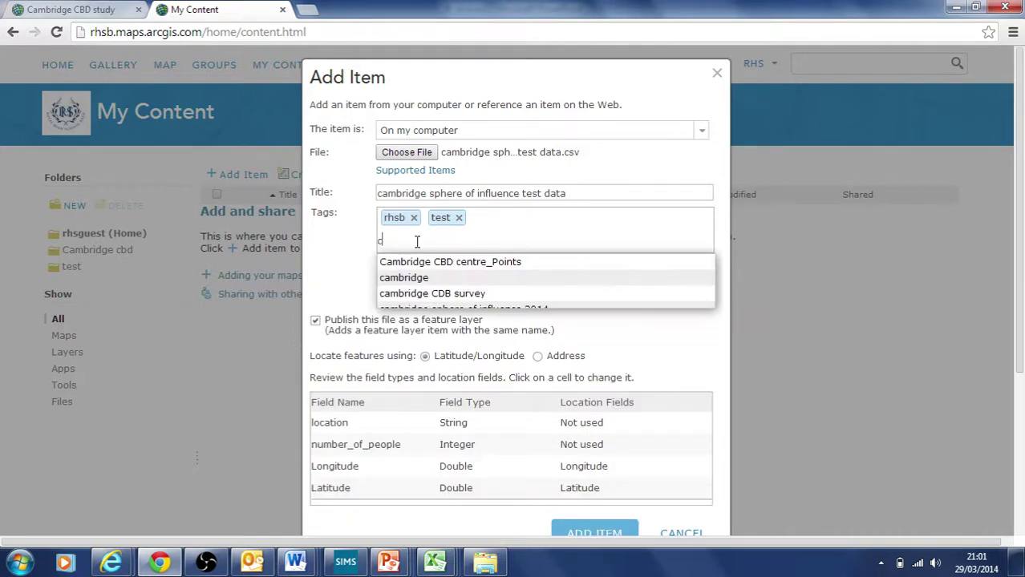
text(ambridge)
key(Return)
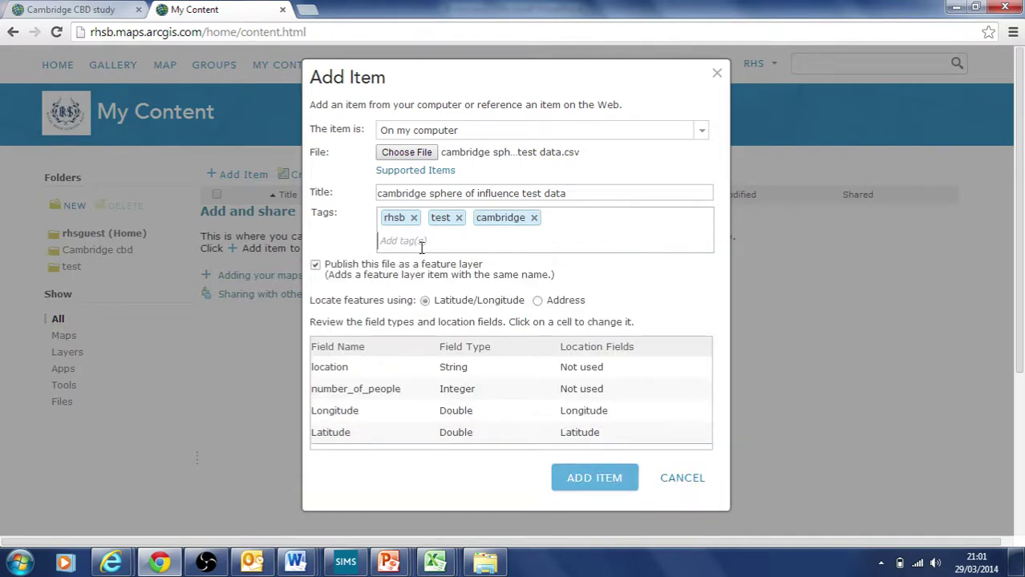
text(cbd)
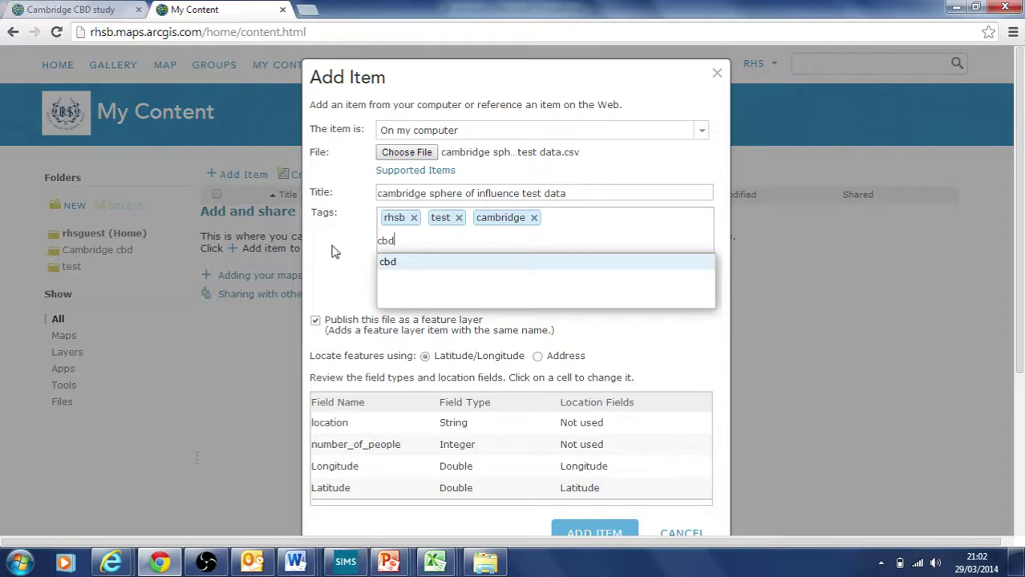
key(Return)
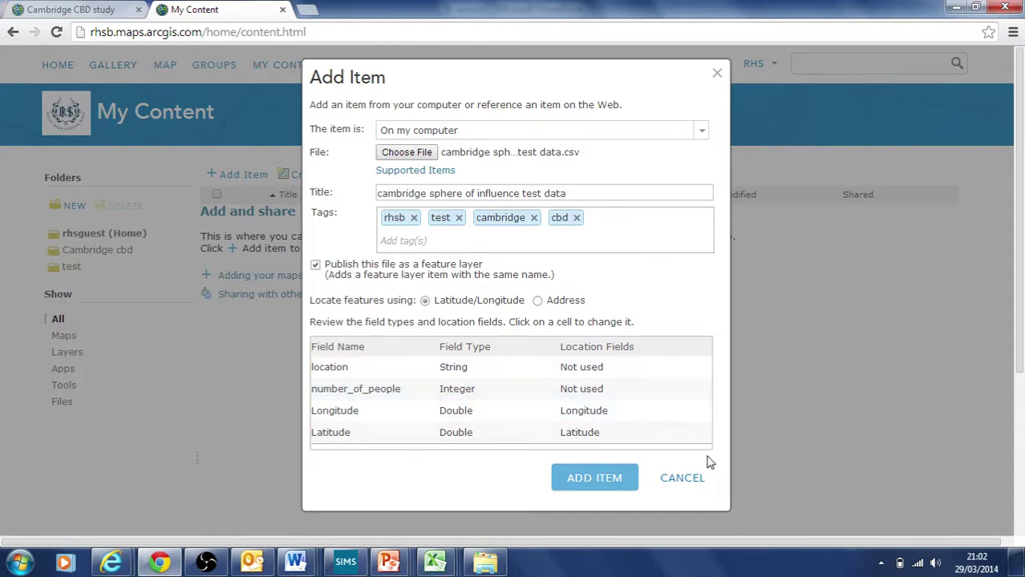
Step: Add the item as a feature layer located by Latitude/Longitude and look over its details page
click(612, 481)
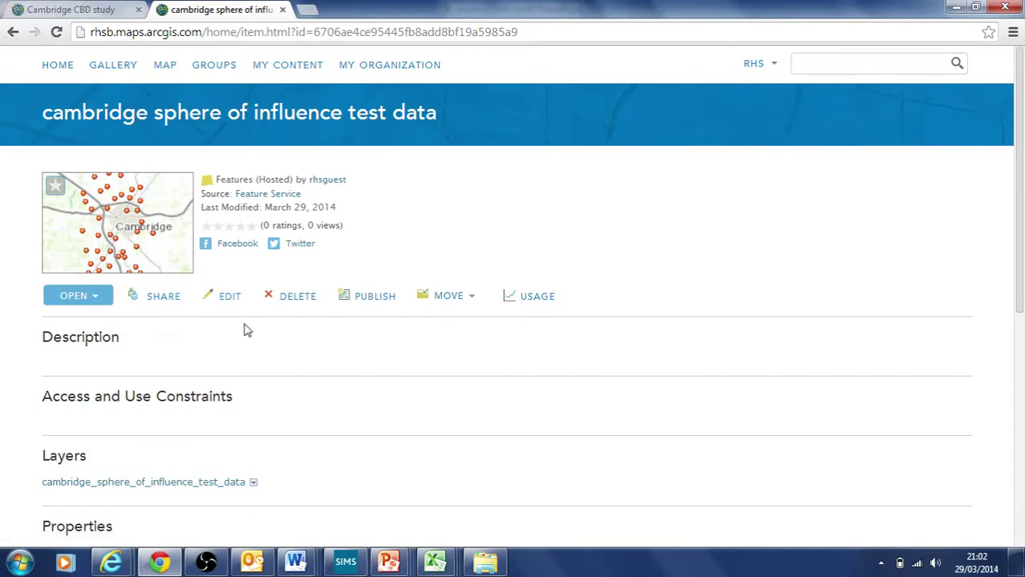
scroll(265, 349, down, 5)
scroll(265, 348, up, 5)
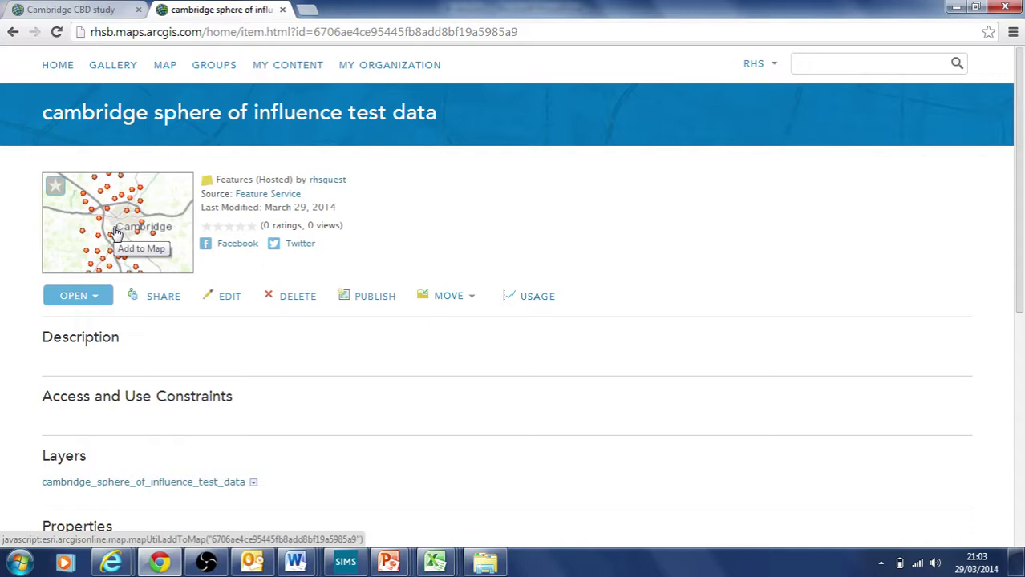
Step: Share the cambridge sphere of influence test data item with Everyone (public)
click(164, 298)
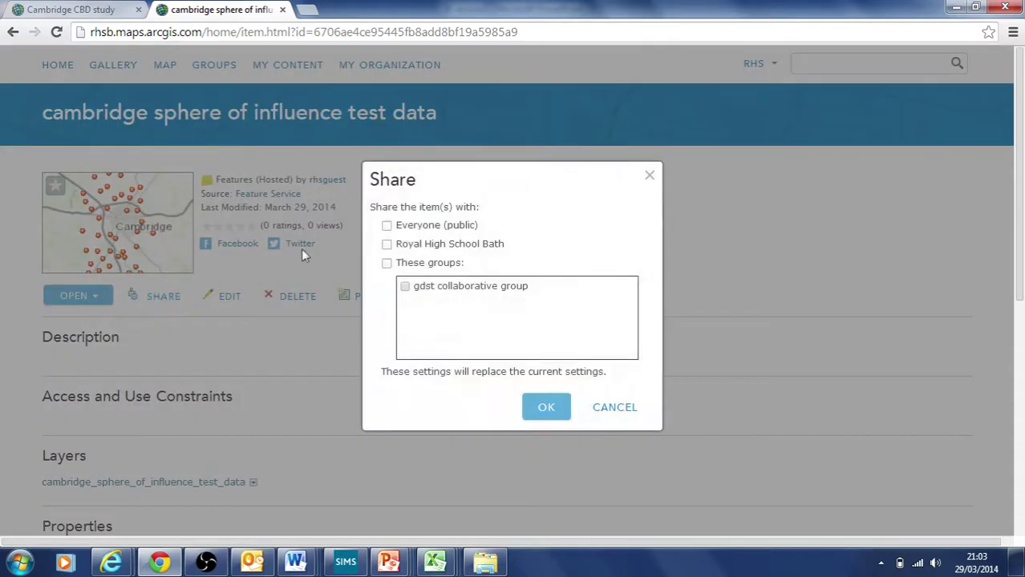
click(387, 227)
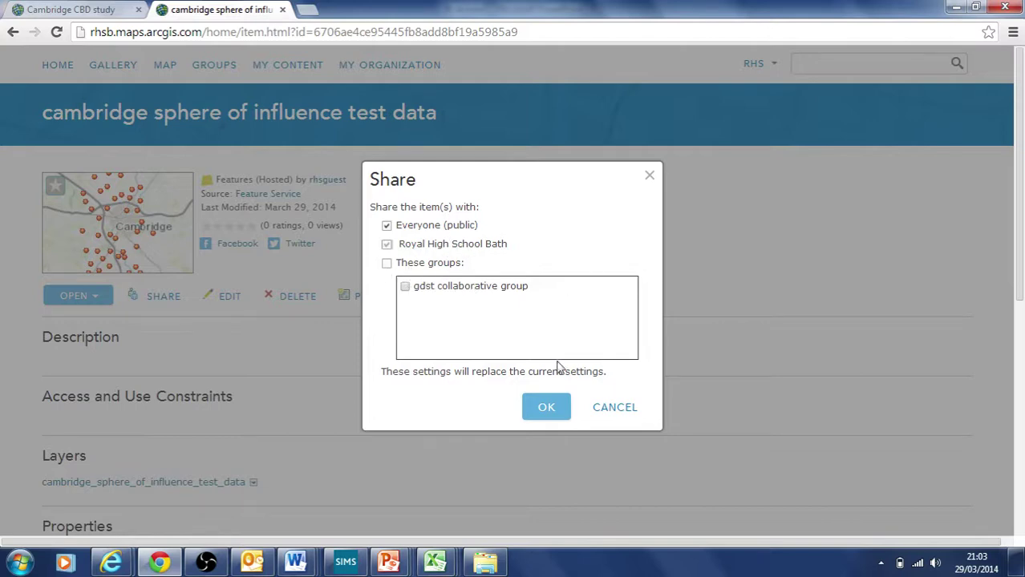
click(546, 409)
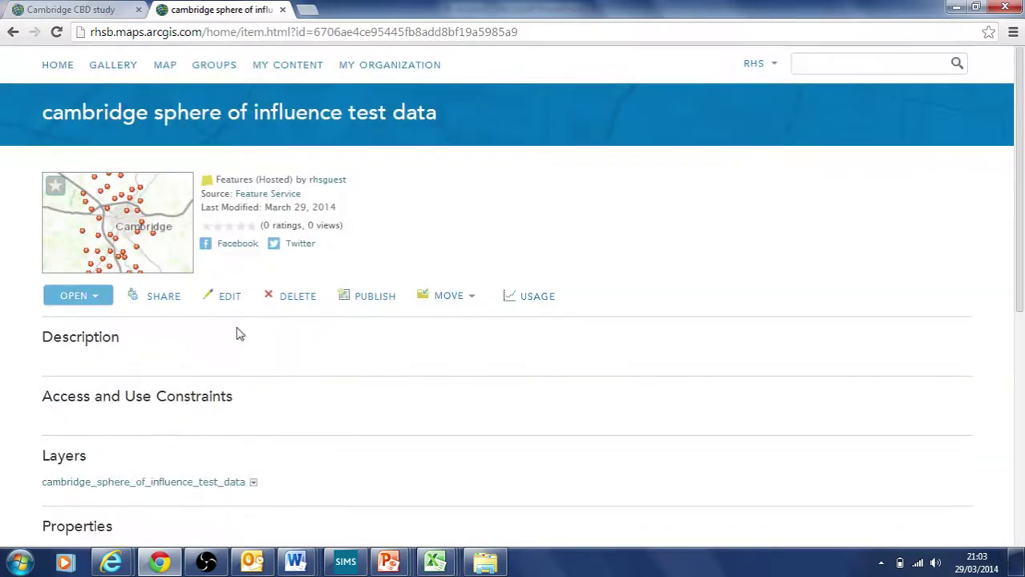
Step: Enable editing on the item so that editors can add, update, and delete features, and save the item
click(228, 302)
scroll(360, 334, down, 10)
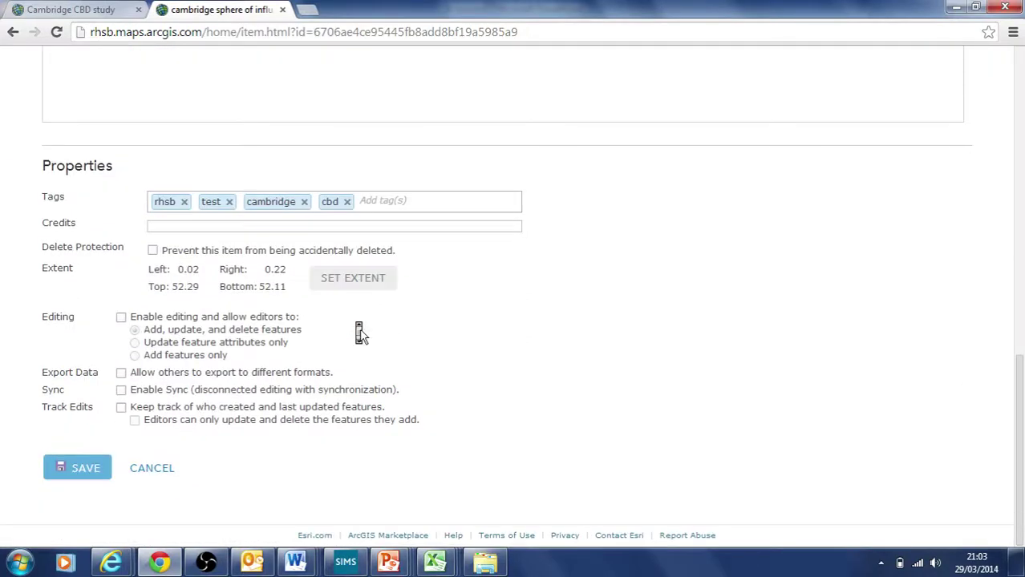
click(121, 318)
click(82, 473)
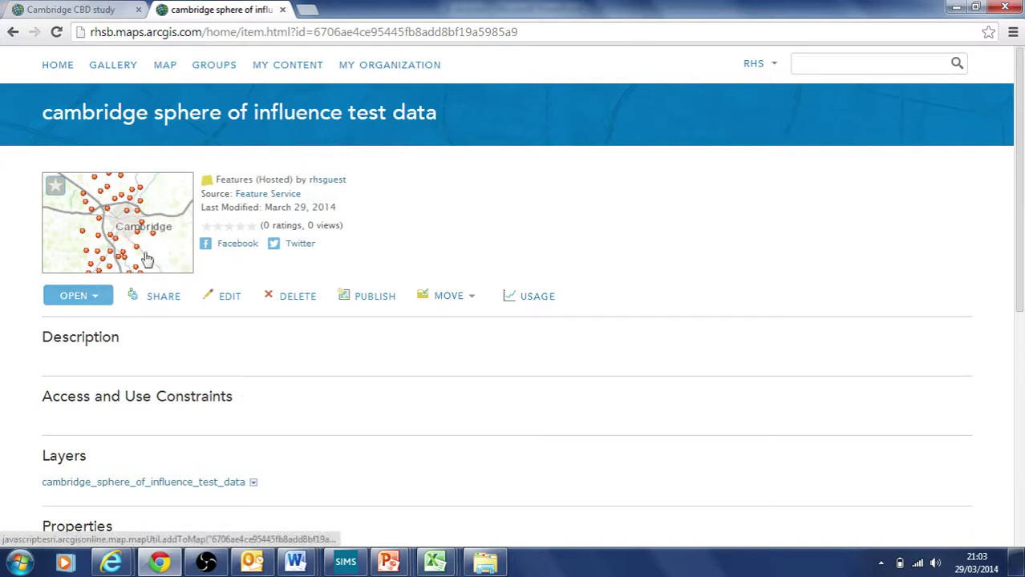
Step: Open the layer in a map and check the attributes of the Bar Hill point
click(115, 225)
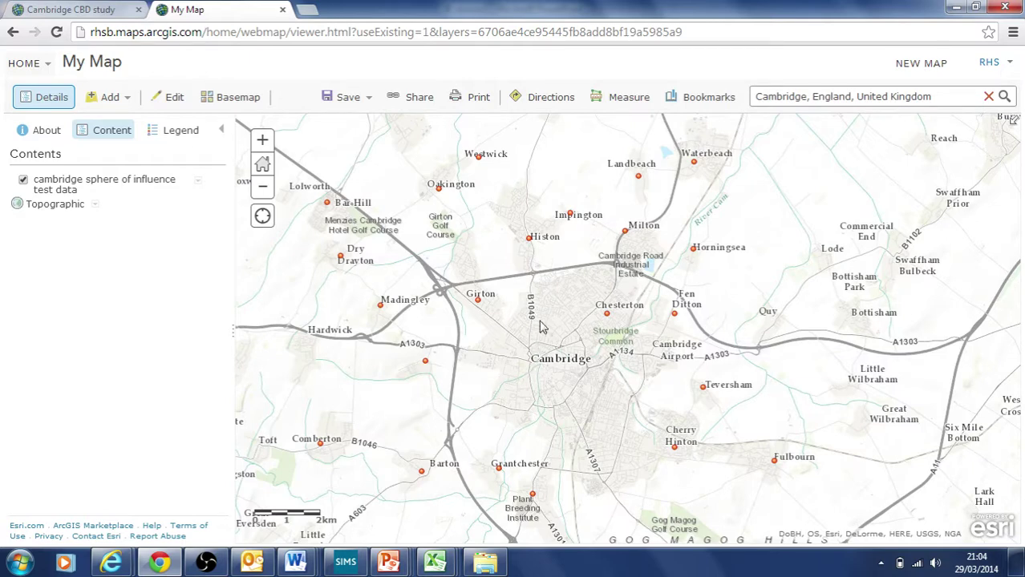
click(328, 205)
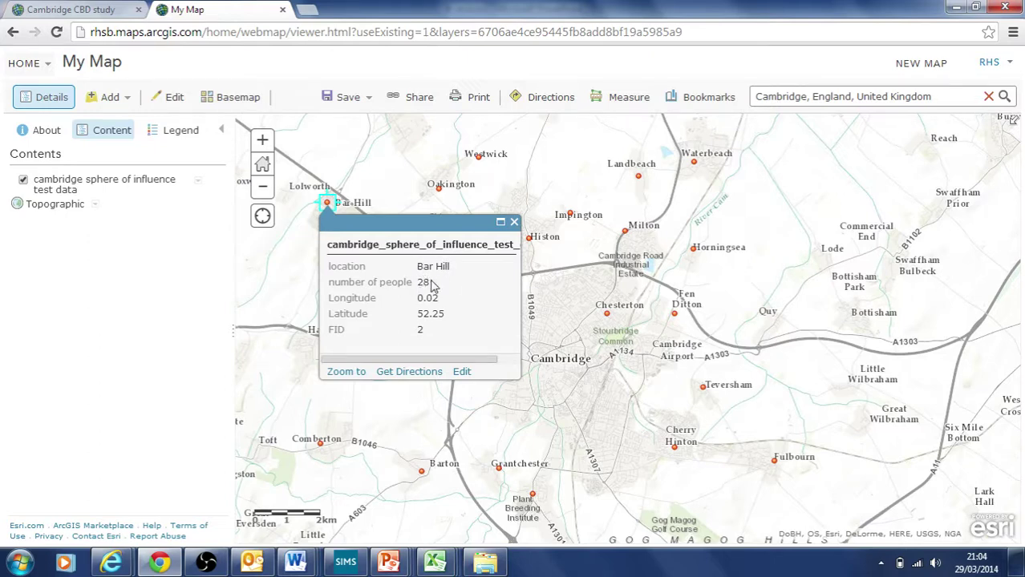
click(514, 223)
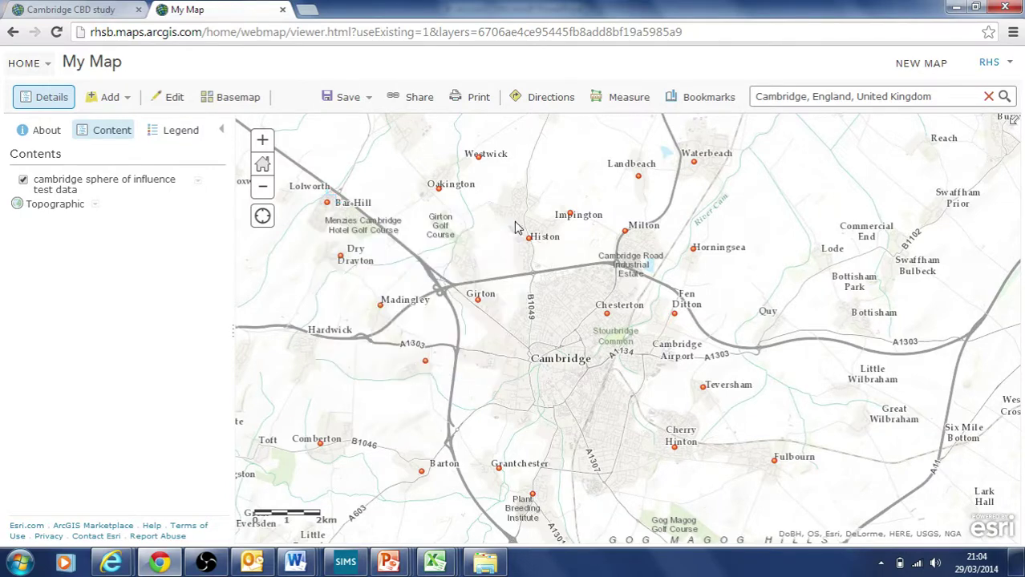
Step: Add a map notes layer named "Cambridge CBD centre" using the Map Notes template
click(264, 187)
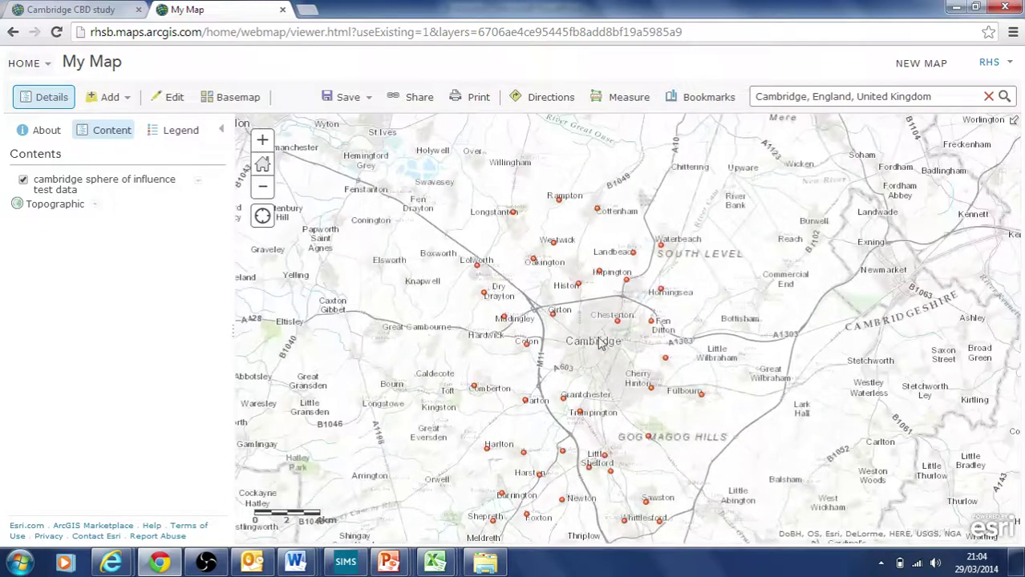
drag(598, 340, 541, 303)
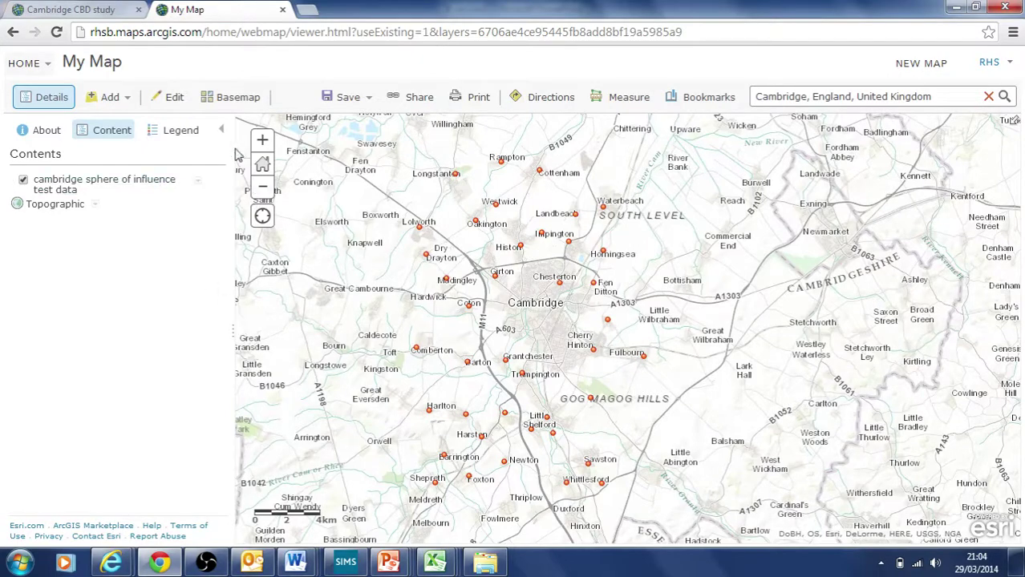
scroll(541, 299, up, 3)
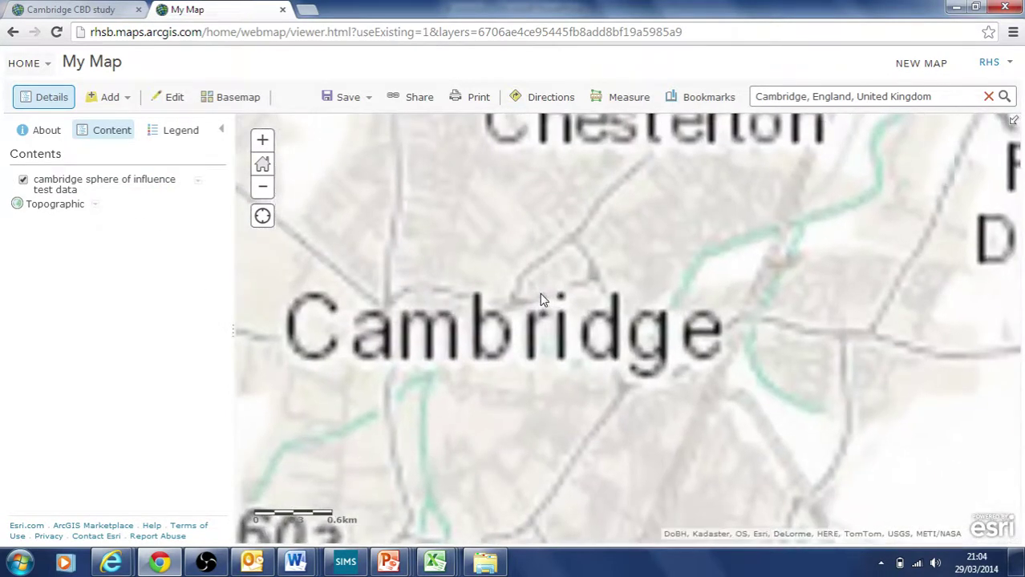
drag(455, 352, 528, 265)
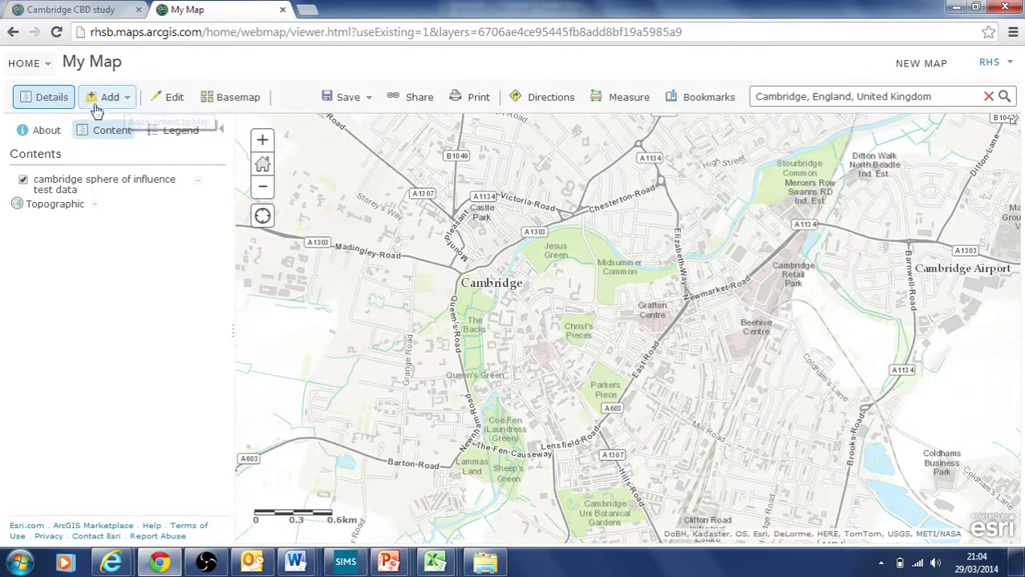
click(126, 100)
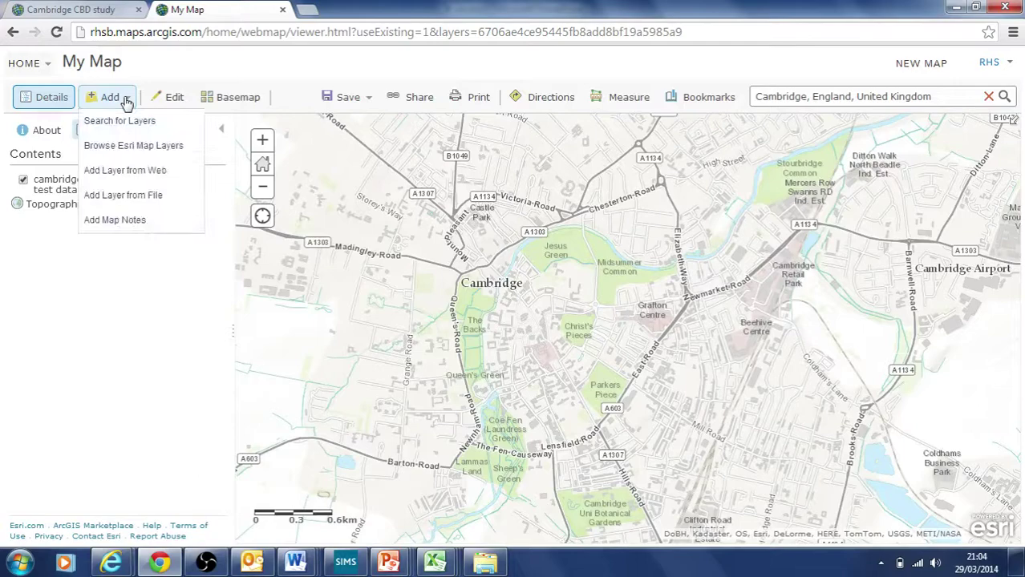
click(116, 220)
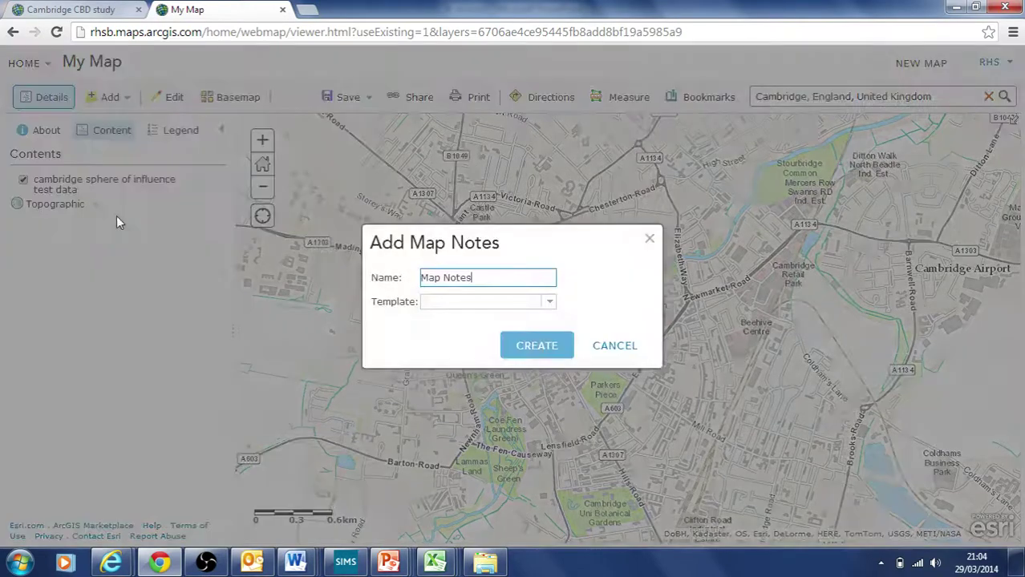
drag(485, 280, 413, 280)
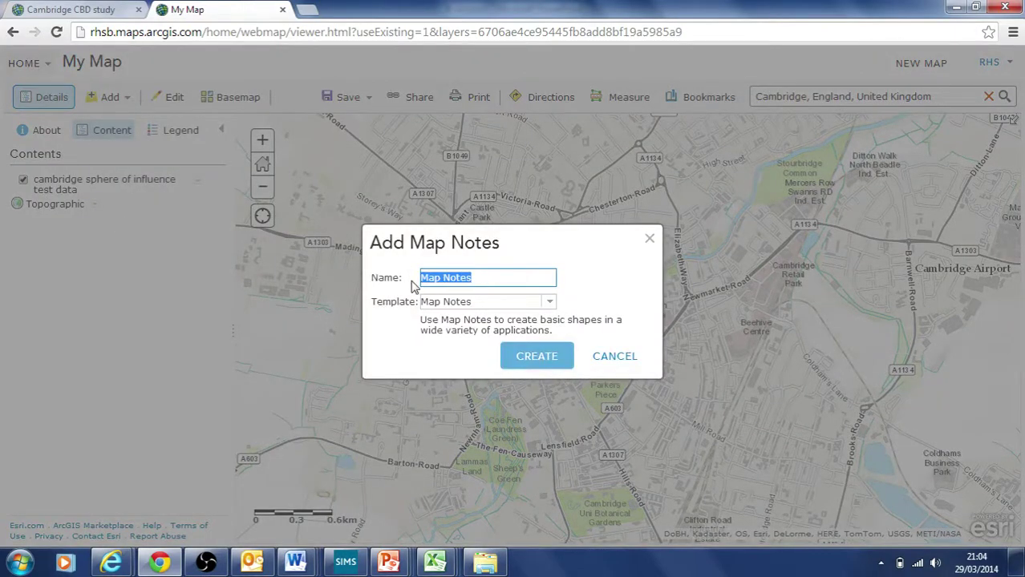
text(cambridge CBD centre)
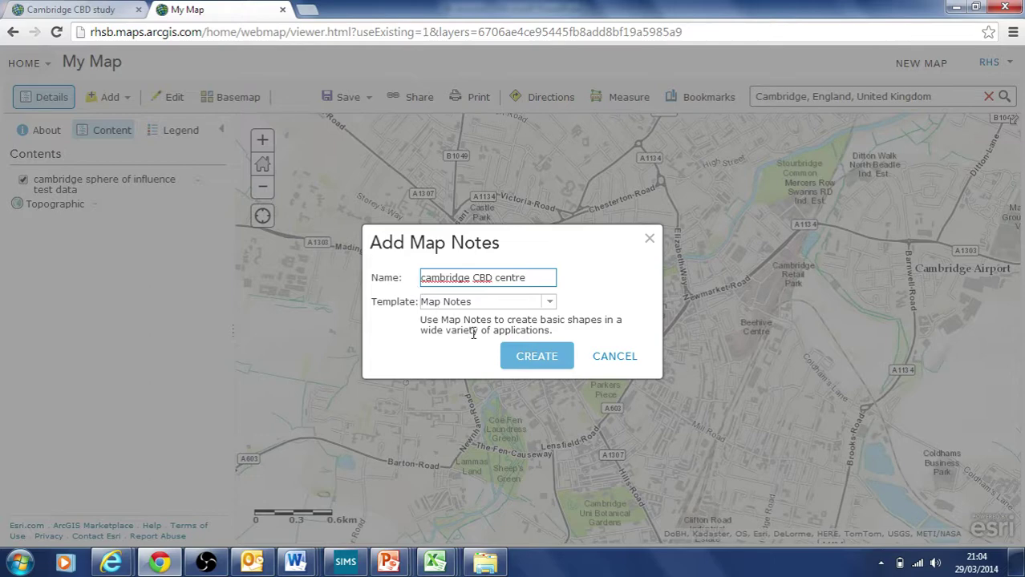
click(425, 278)
key(BackSpace)
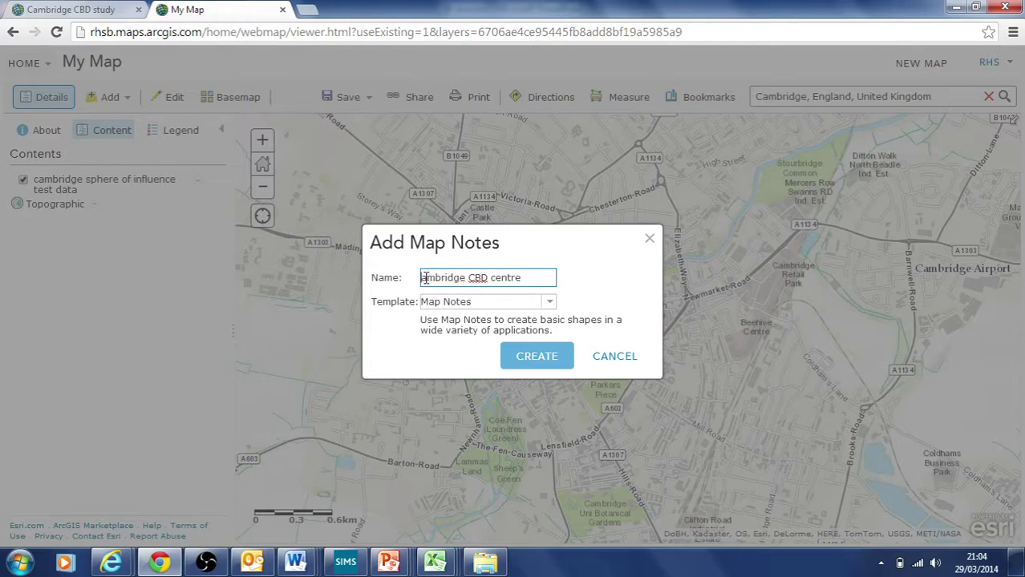
text(C)
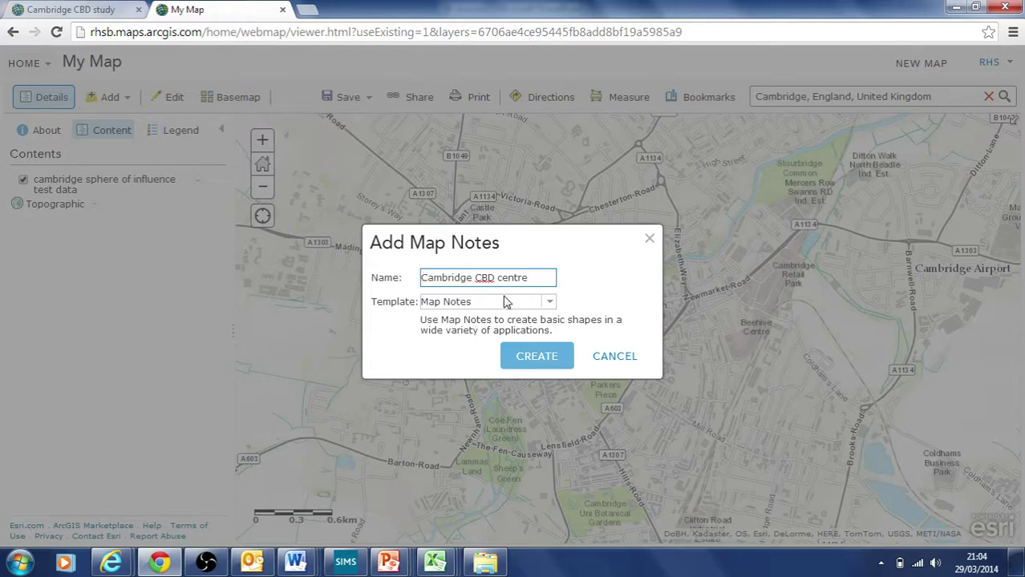
click(536, 356)
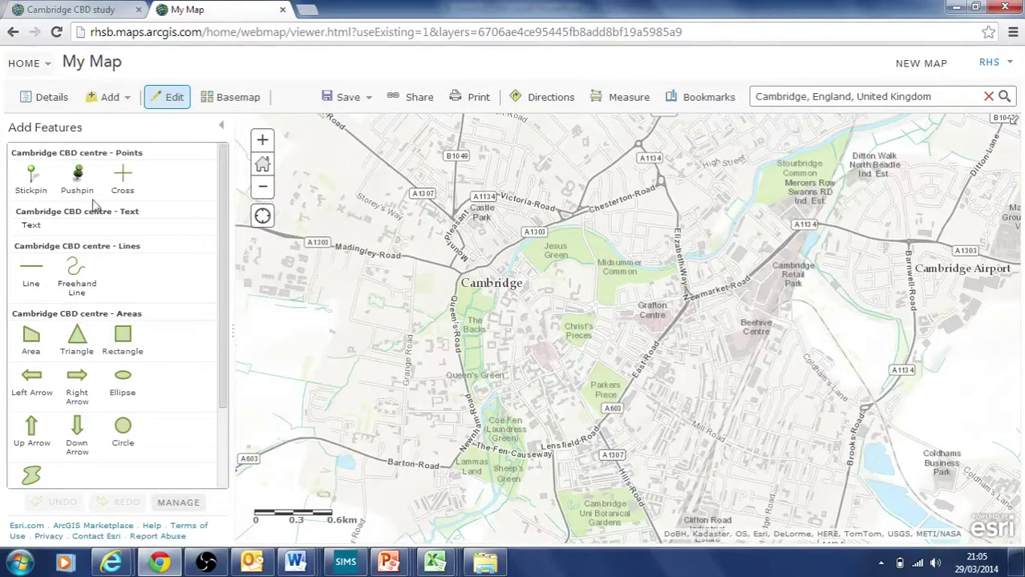
Step: Place a stickpin in central Cambridge, west of Christ's Pieces, and title it "CBD centre"
click(32, 179)
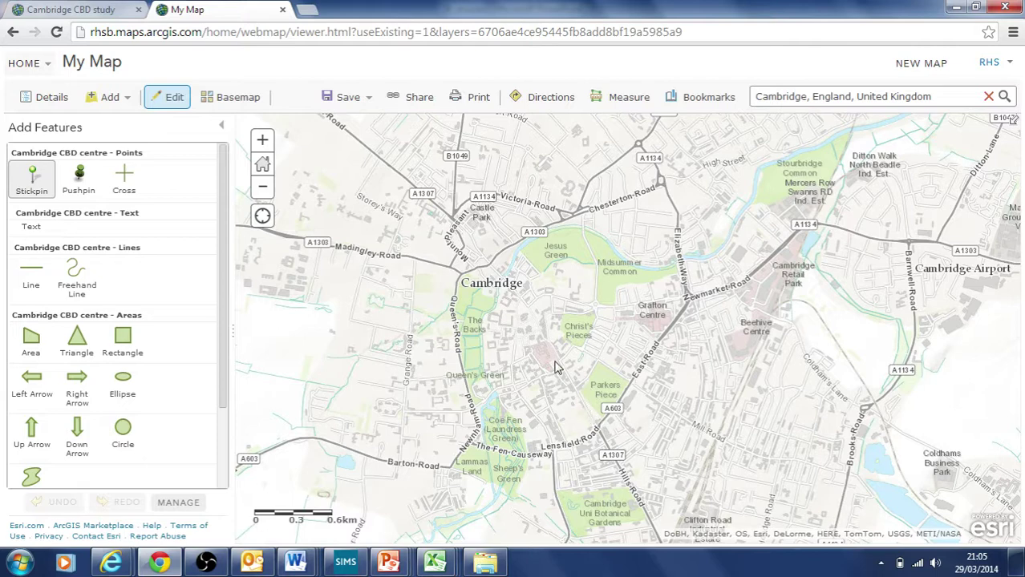
click(548, 331)
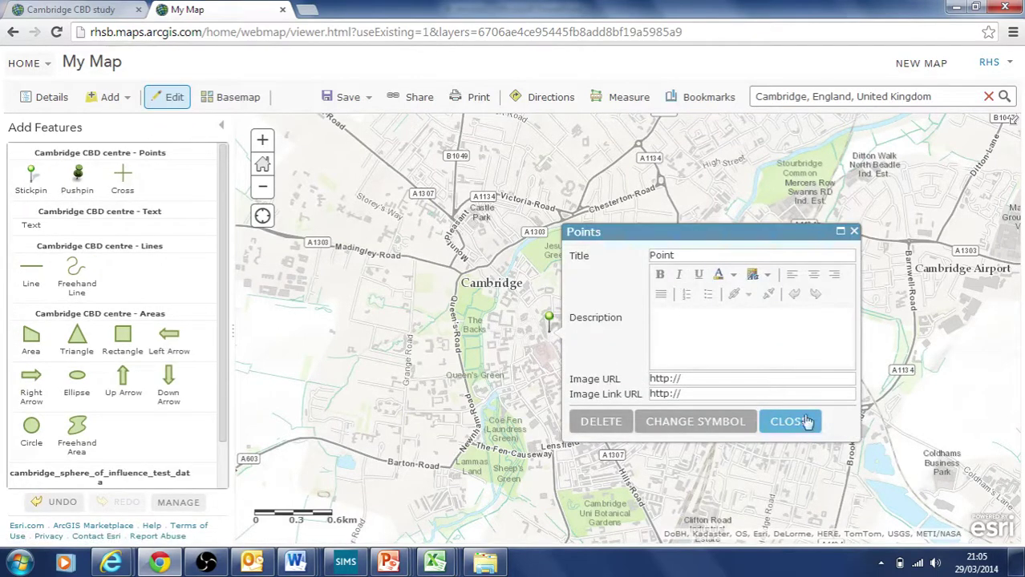
drag(680, 255, 611, 259)
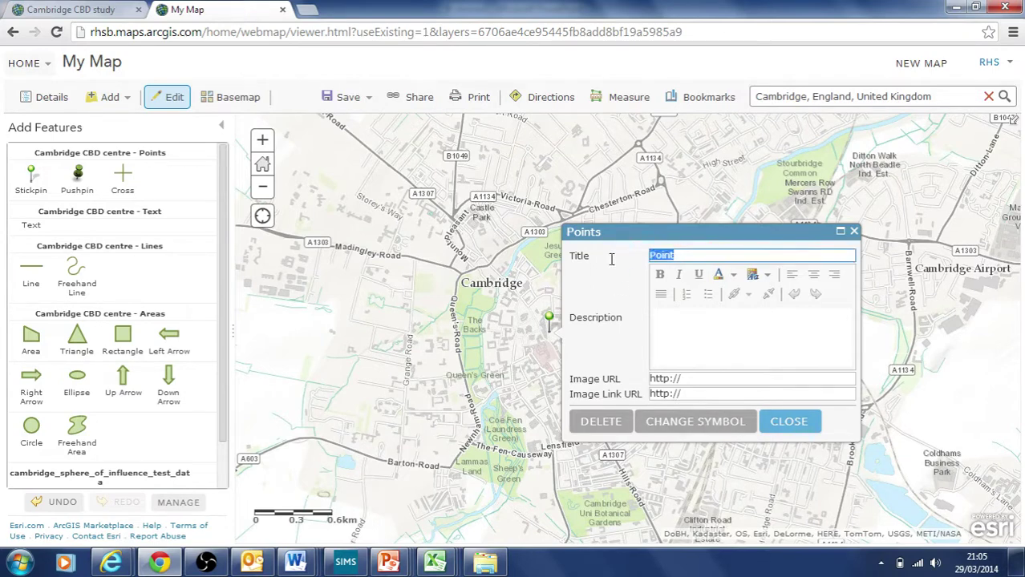
text(CBD centre)
click(802, 430)
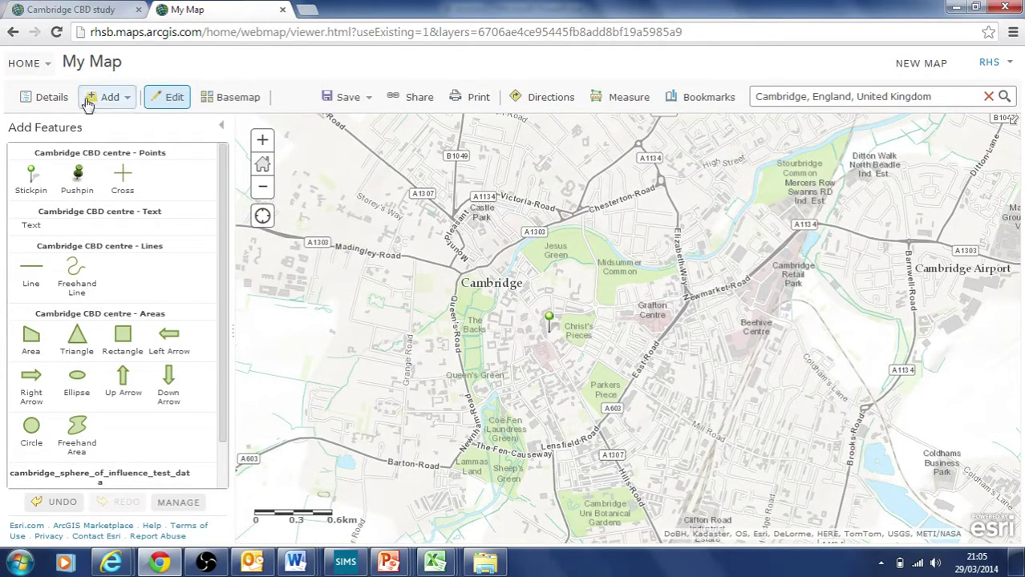
Step: Switch the Cambridge CBD centre layer off and on, and check the attributes of the Girton point
click(48, 98)
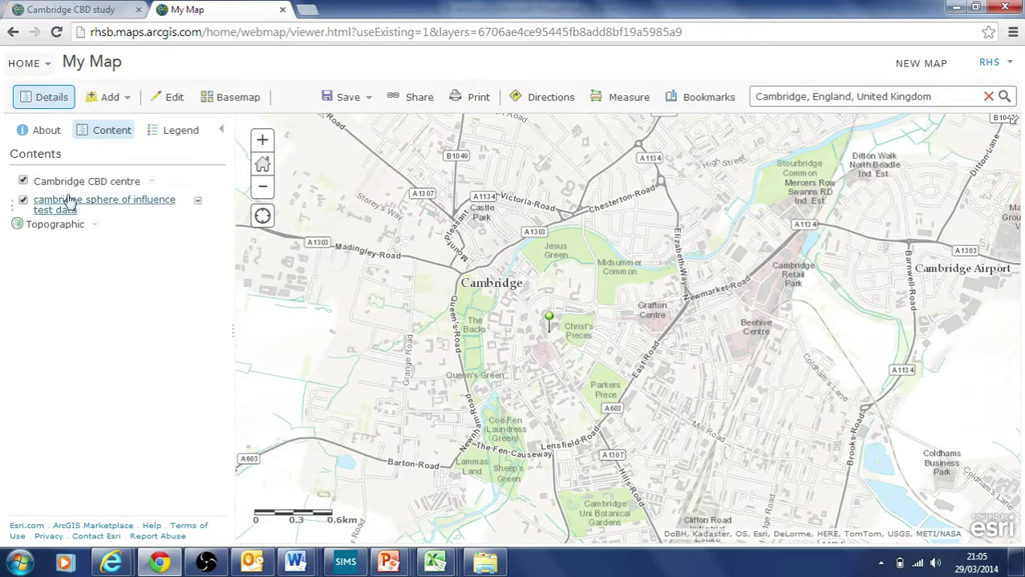
click(24, 181)
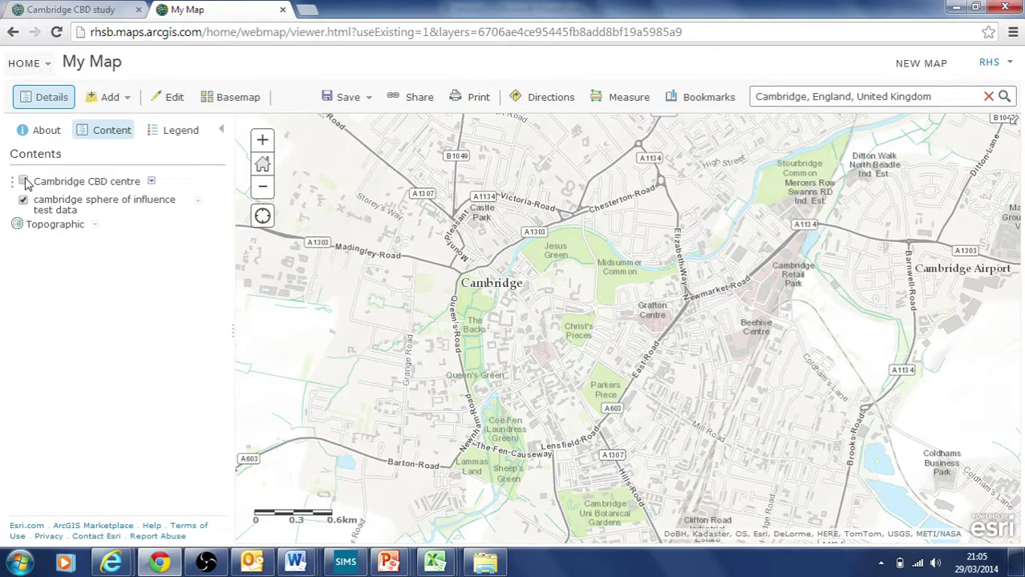
click(264, 187)
click(265, 187)
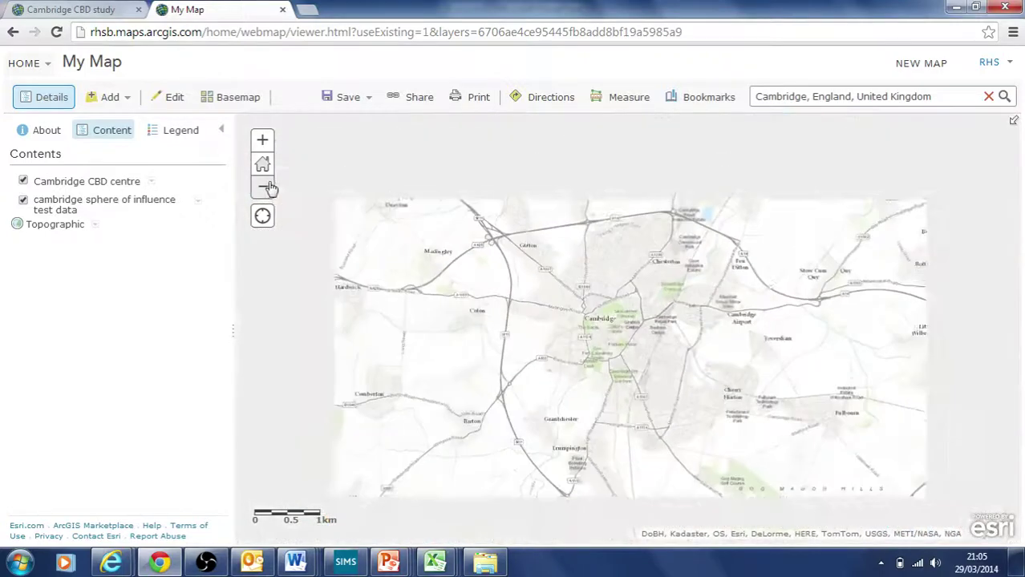
click(531, 253)
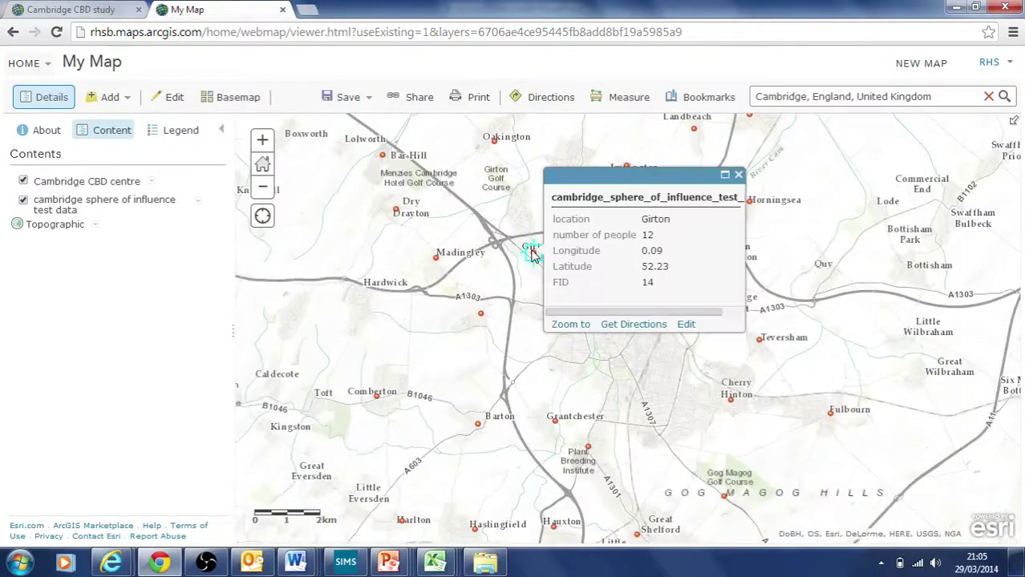
click(738, 176)
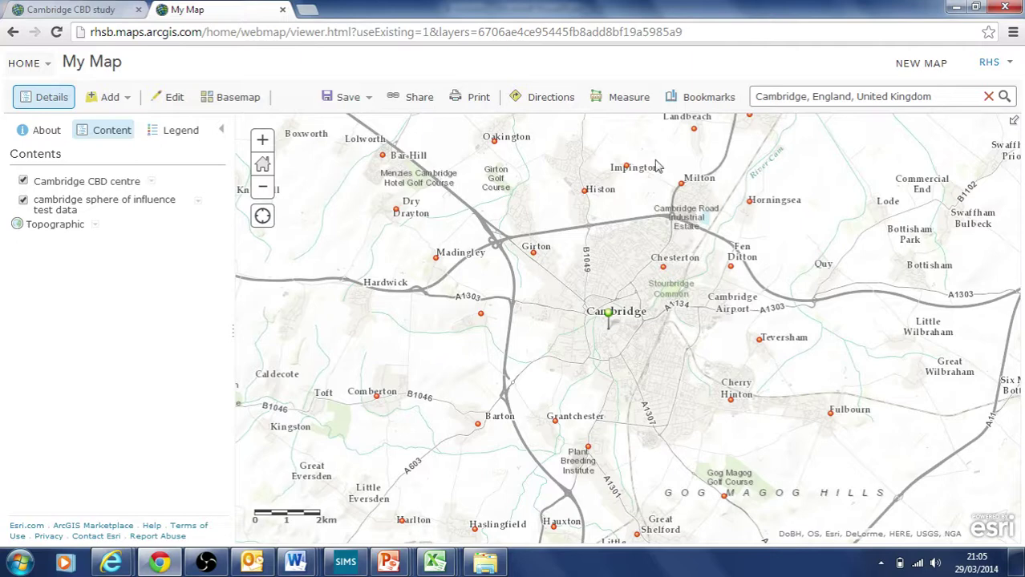
Step: Hide the Cambridge CBD centre layer so that editing offers only features of the sphere of influence test data layer
click(171, 98)
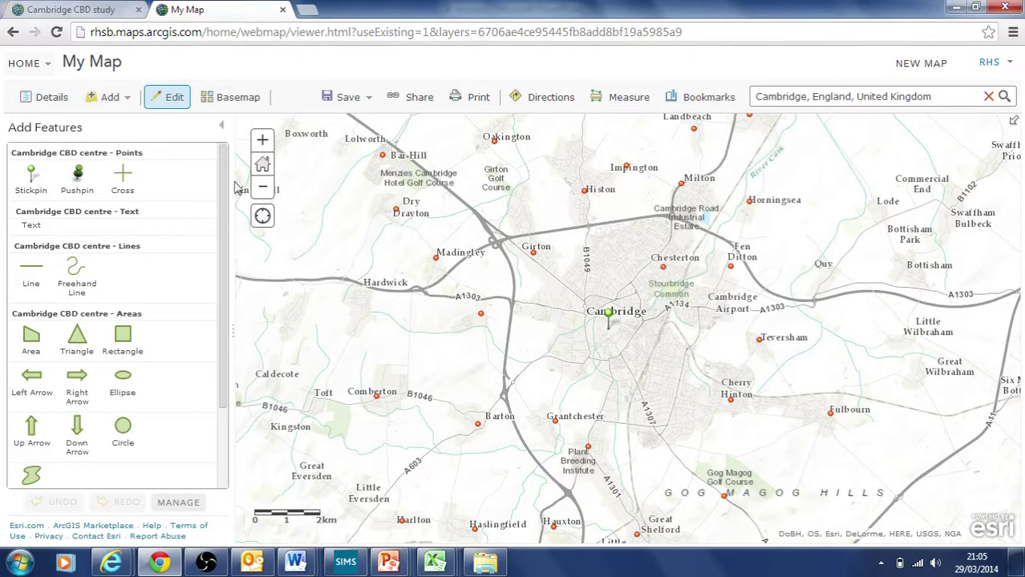
drag(225, 192, 217, 320)
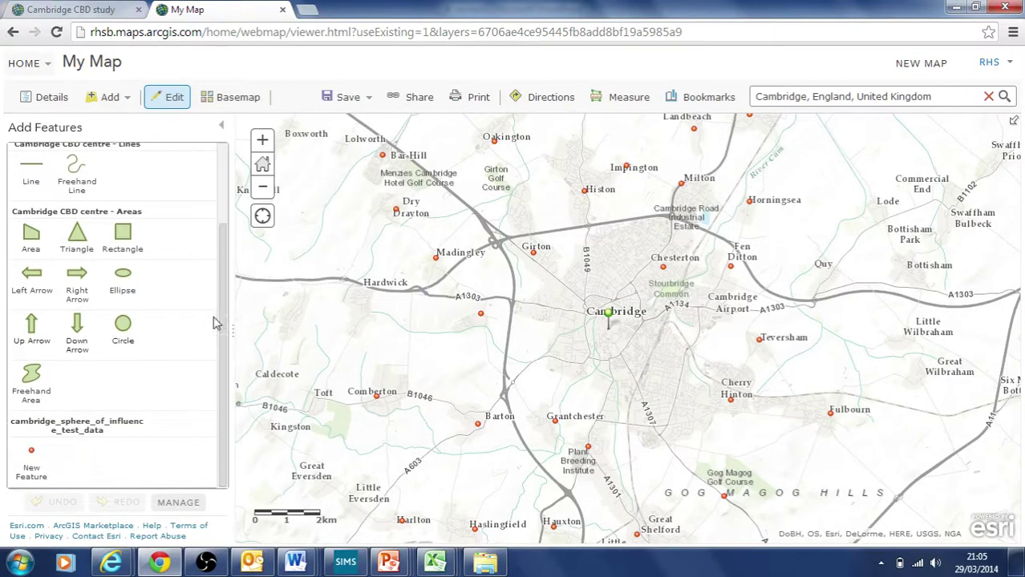
drag(221, 361, 218, 276)
click(50, 97)
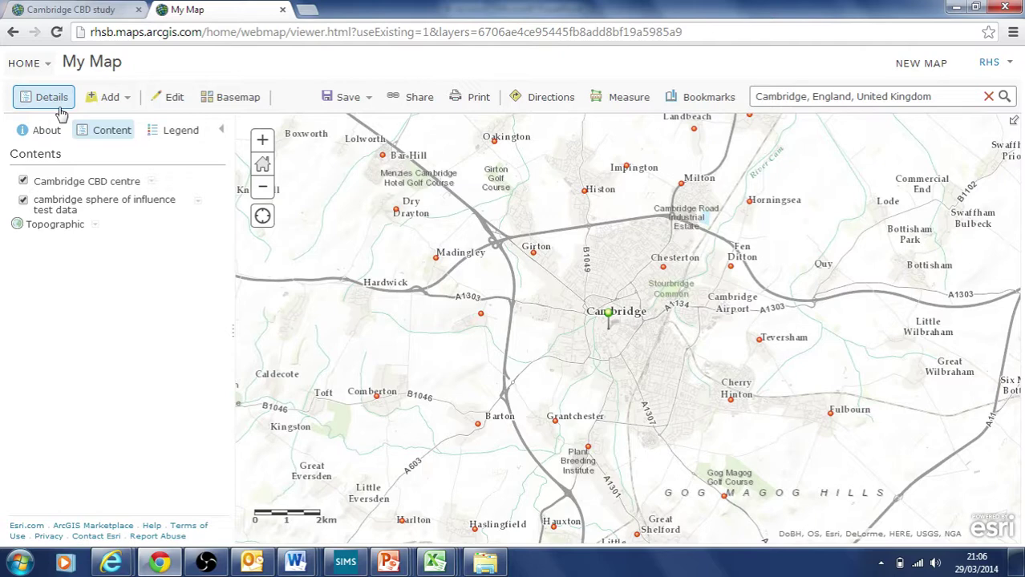
click(24, 180)
click(171, 97)
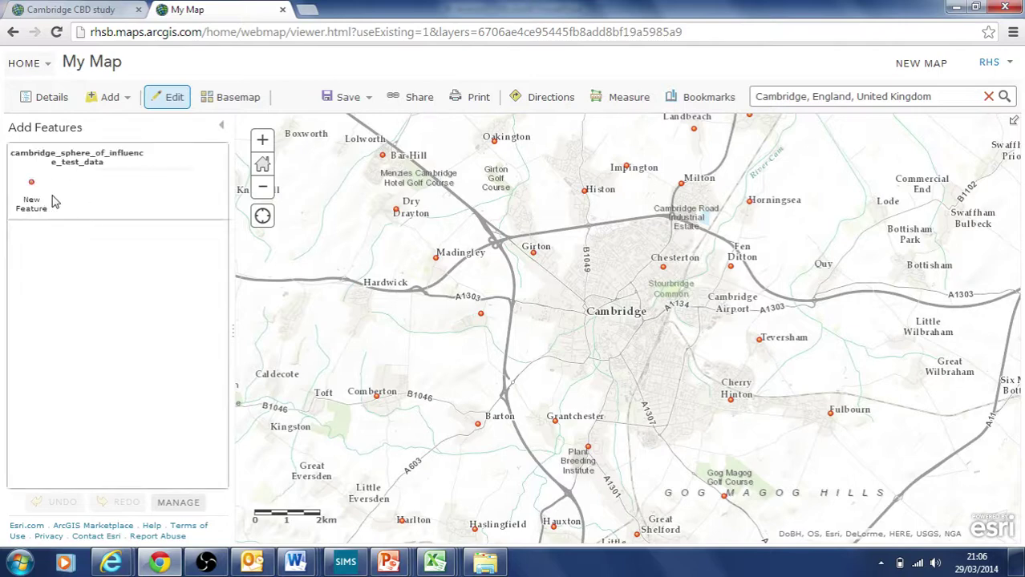
Step: Add a trial point to the sphere of influence layer north of Gog Magog Golf Course and delete it
click(32, 186)
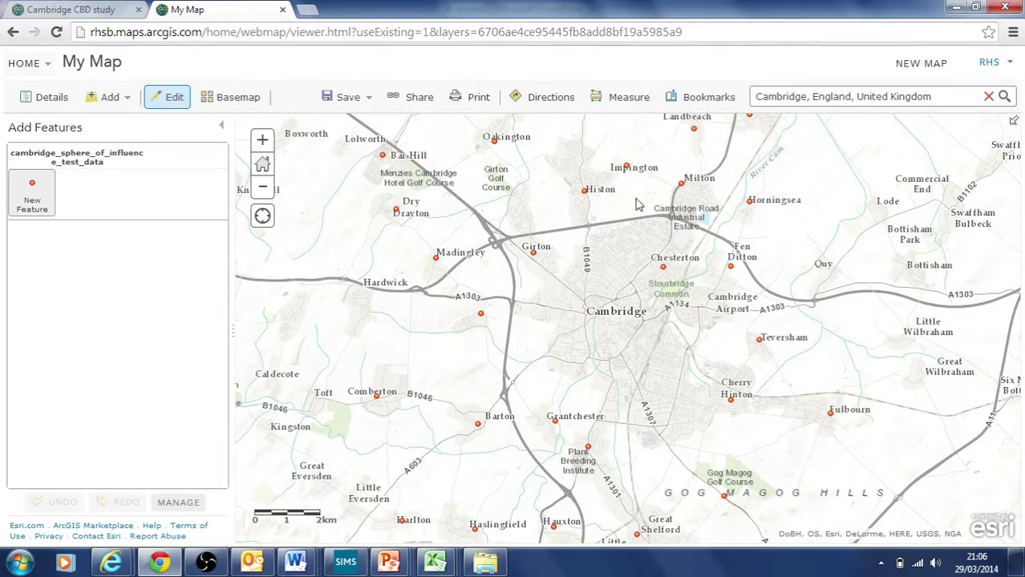
click(675, 441)
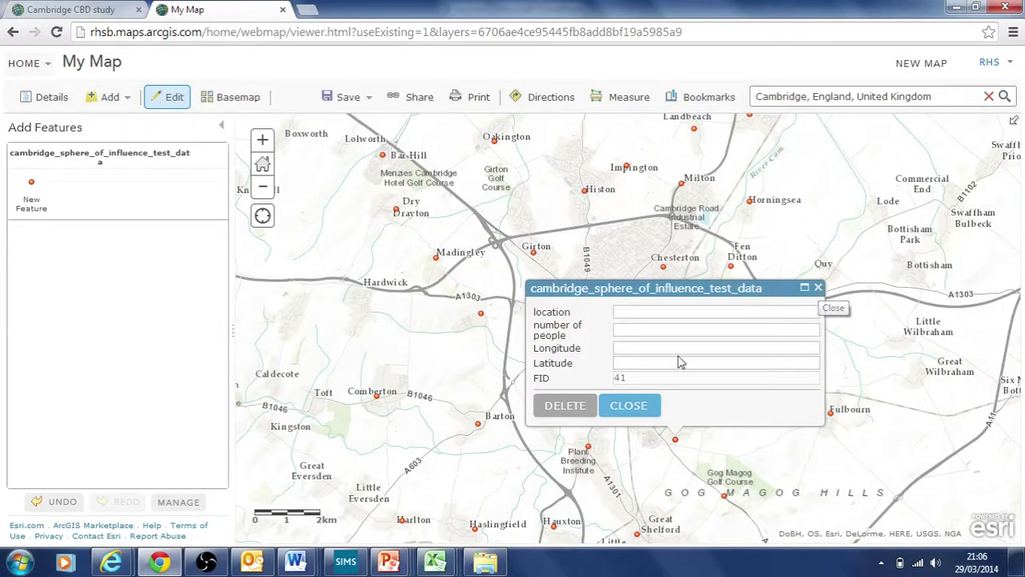
click(565, 409)
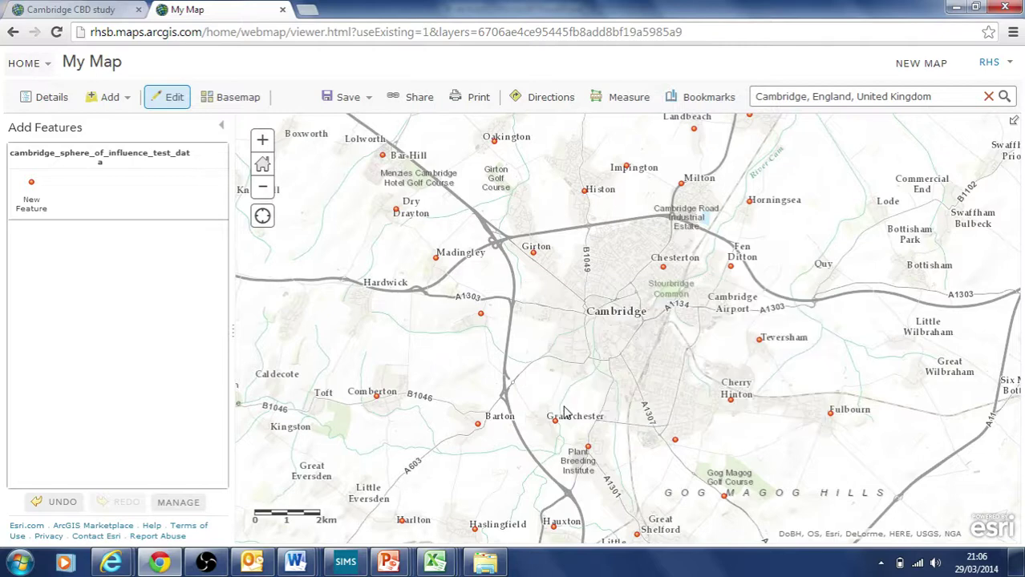
Step: Delete the blank point northwest of Gog Magog Golf Course and show the Cambridge CBD centre layer again
click(674, 441)
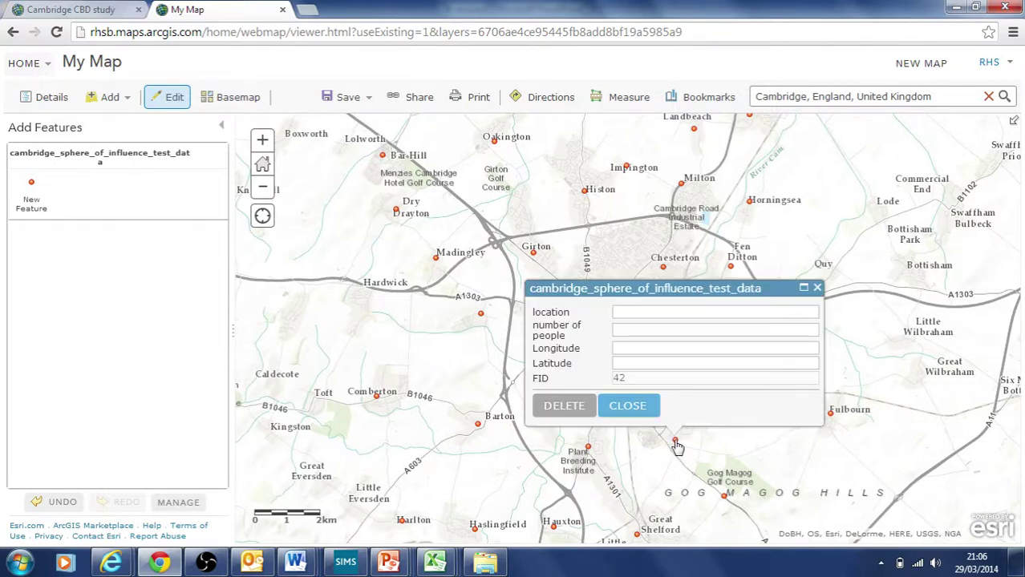
click(571, 407)
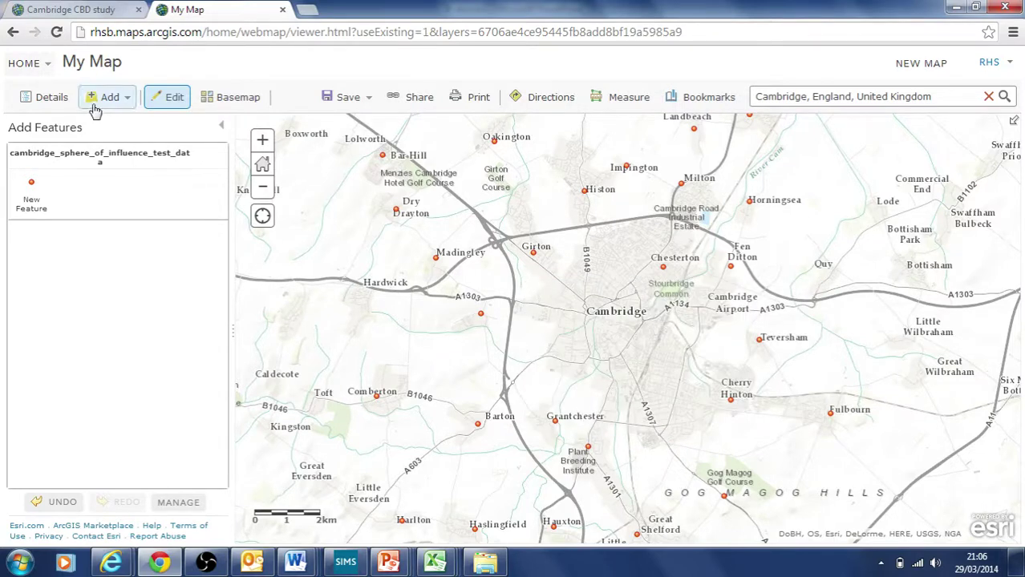
click(51, 97)
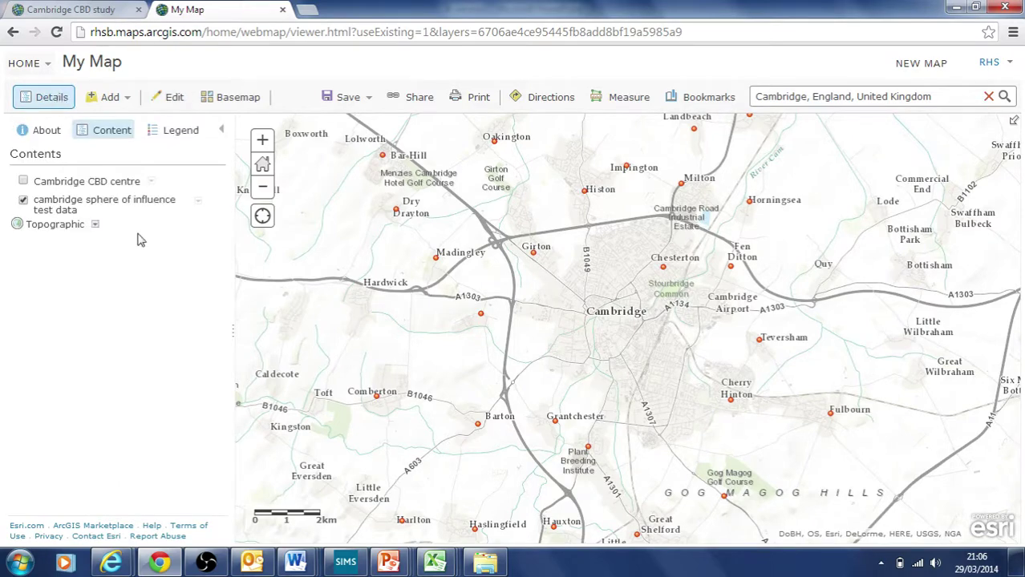
click(263, 190)
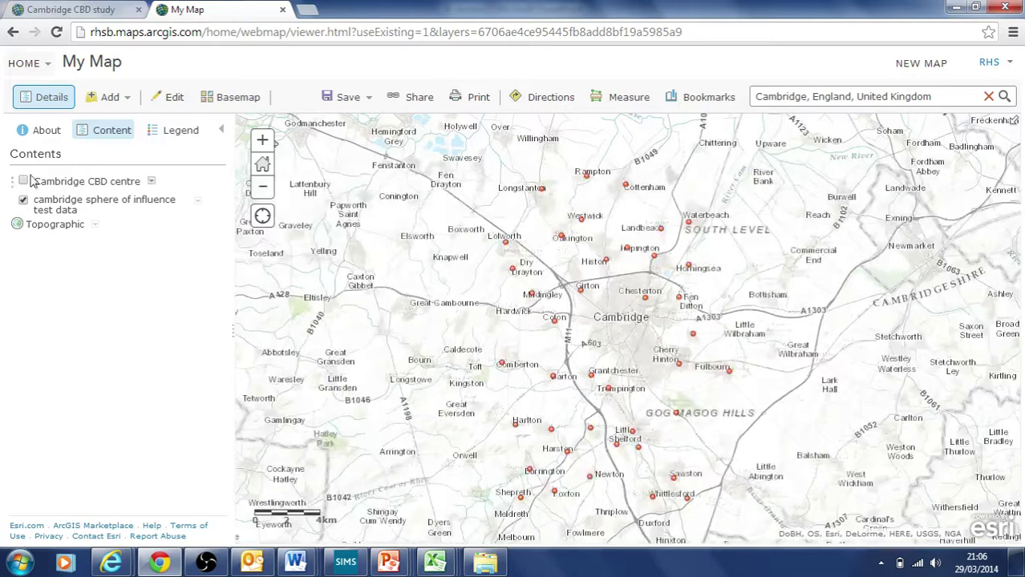
click(25, 182)
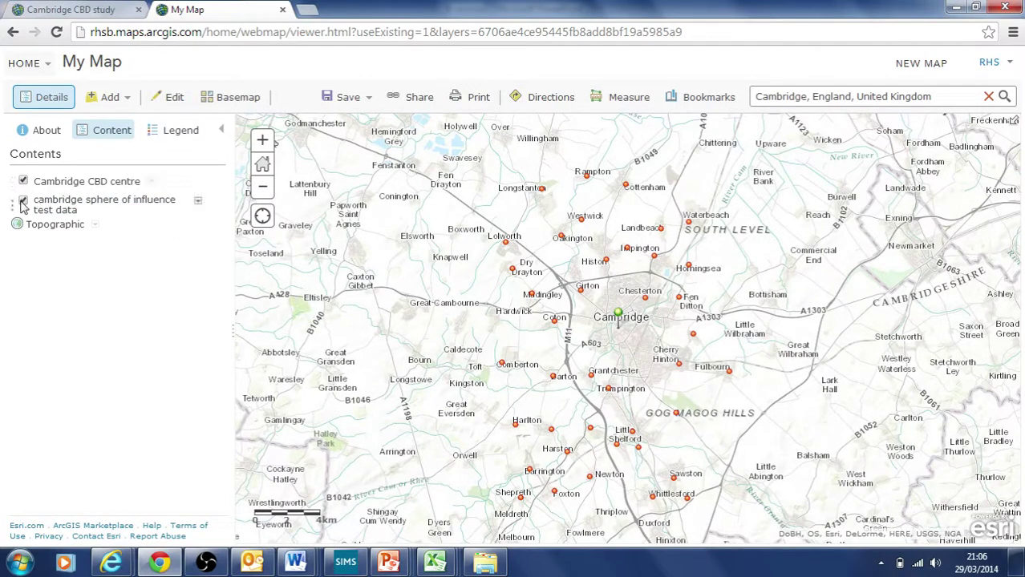
Step: Start a Find Nearest proximity analysis on the points of the Cambridge CBD centre layer
click(153, 183)
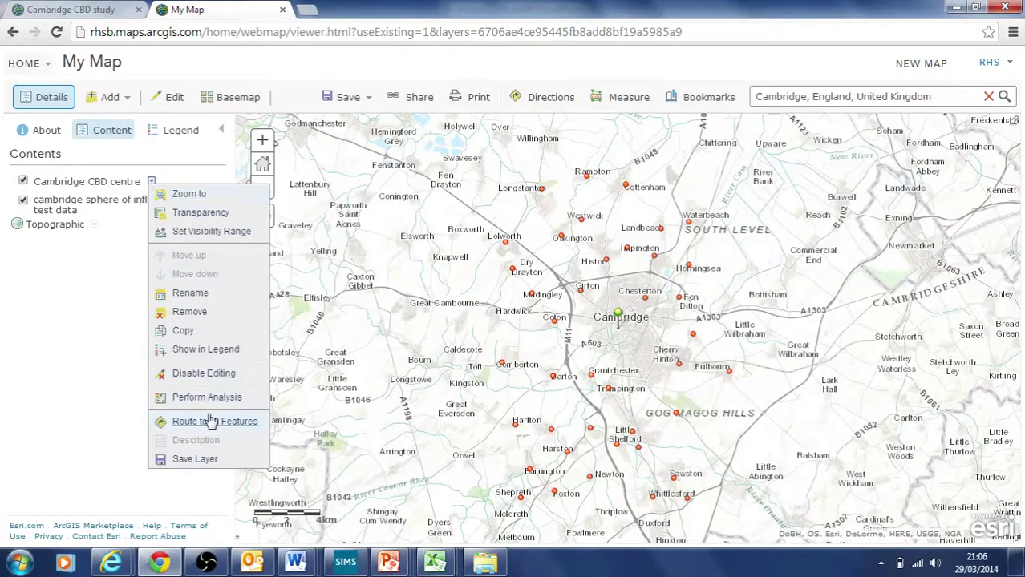
mouse_move(201, 397)
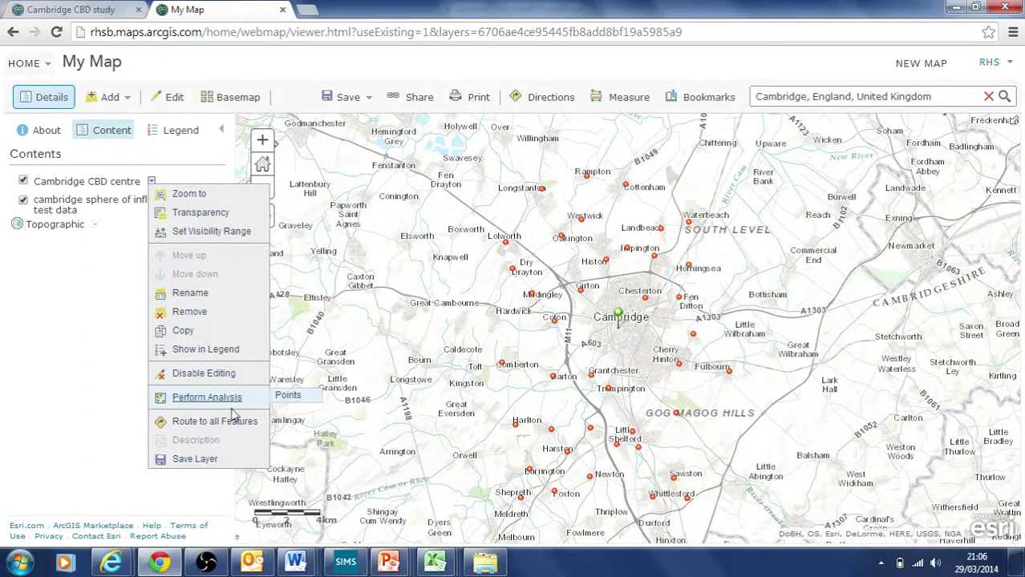
click(288, 396)
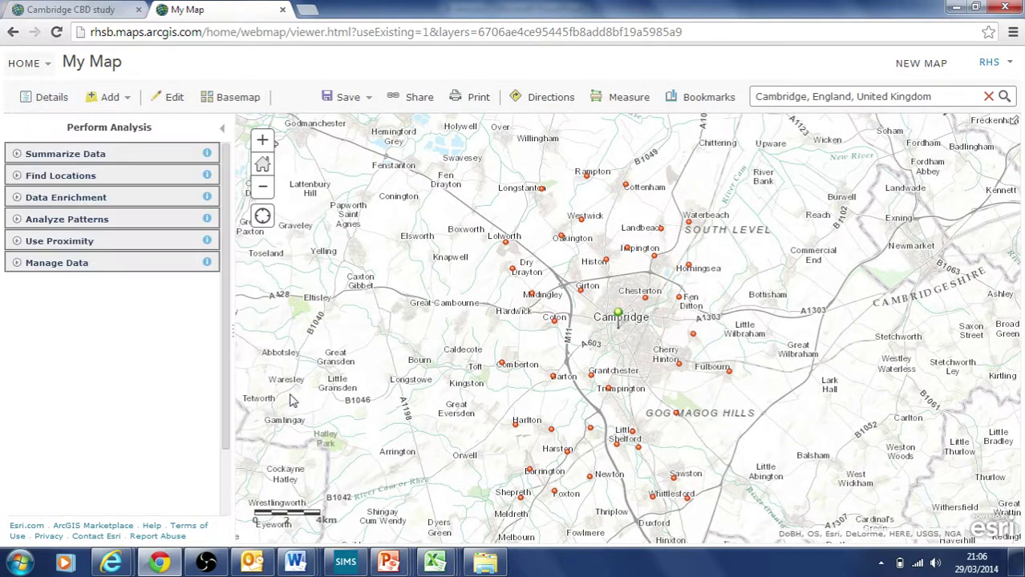
click(104, 155)
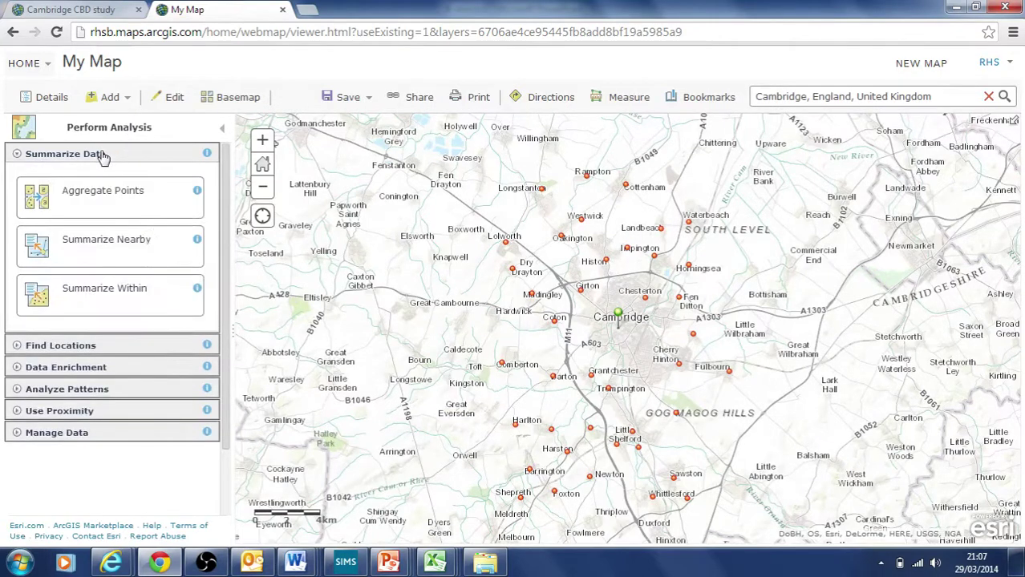
click(103, 155)
click(93, 176)
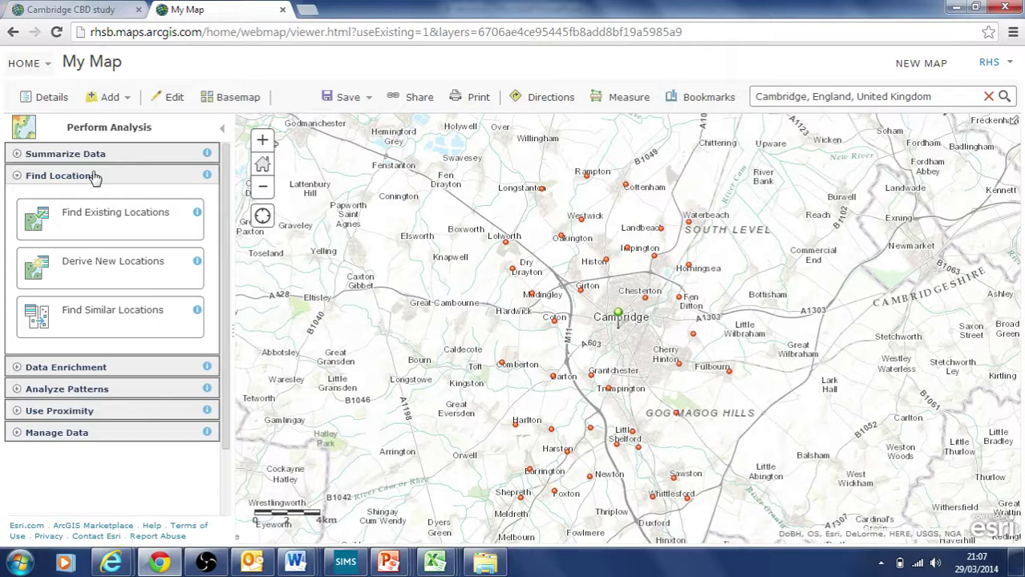
click(94, 177)
click(88, 241)
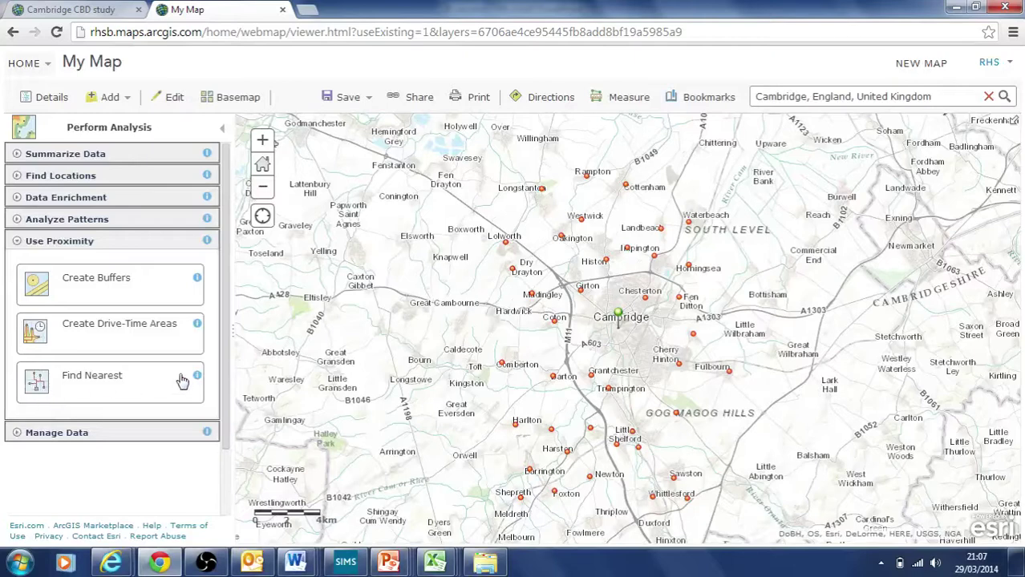
click(103, 383)
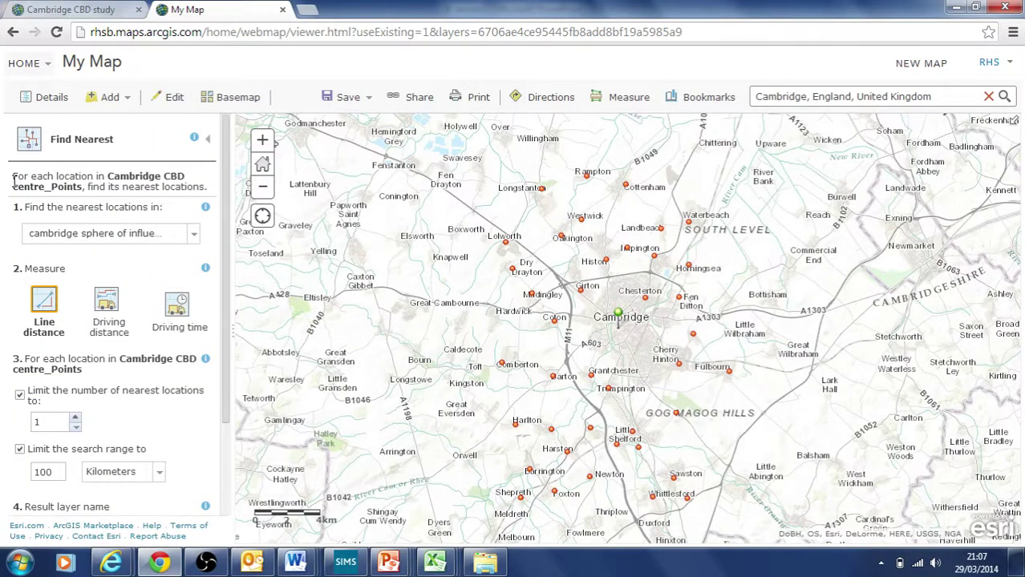
Step: Set Find Nearest to search the cambridge sphere of influence test data layer without limiting the number of nearest locations
drag(25, 173, 181, 169)
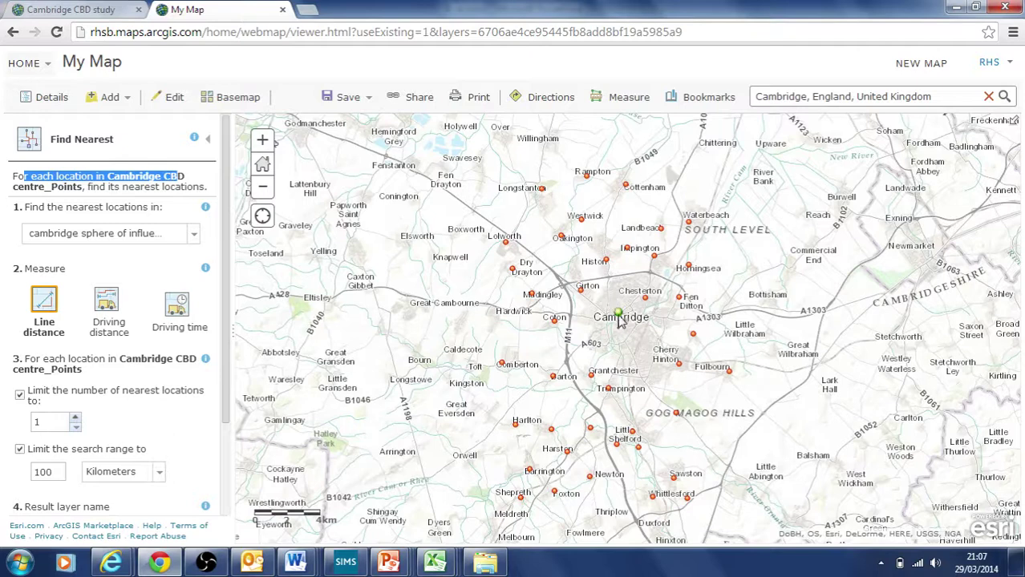
click(123, 186)
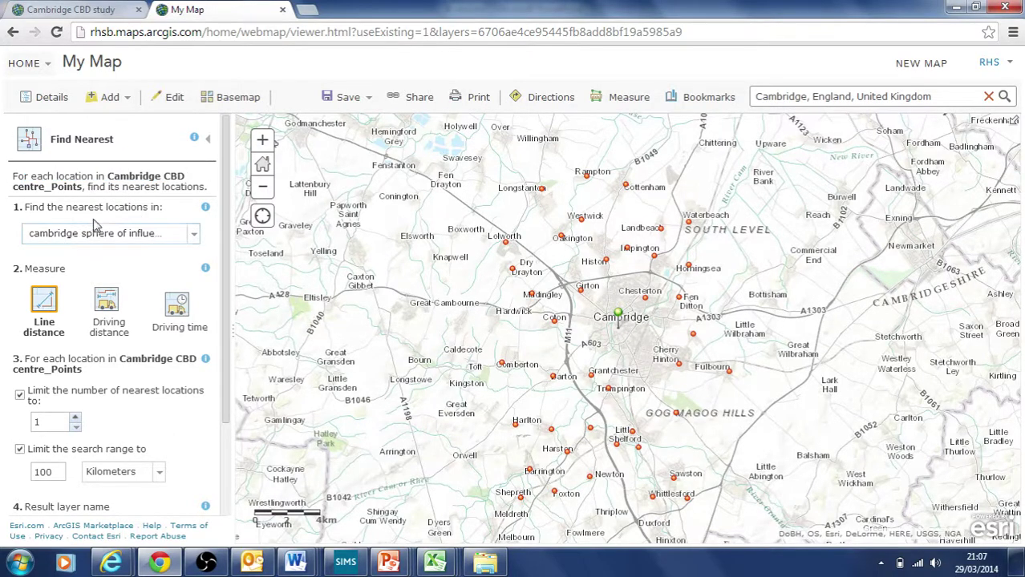
click(196, 236)
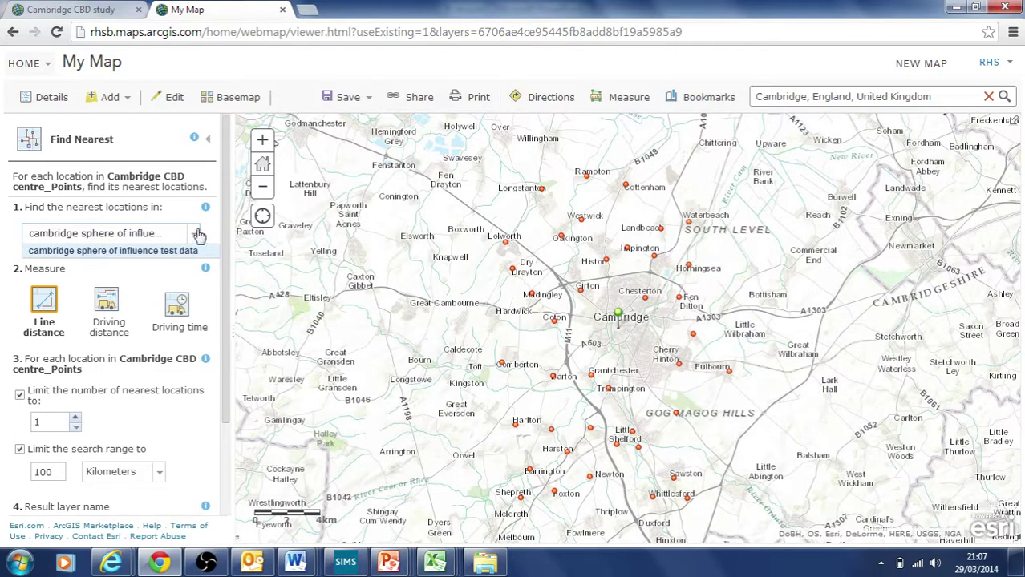
click(130, 252)
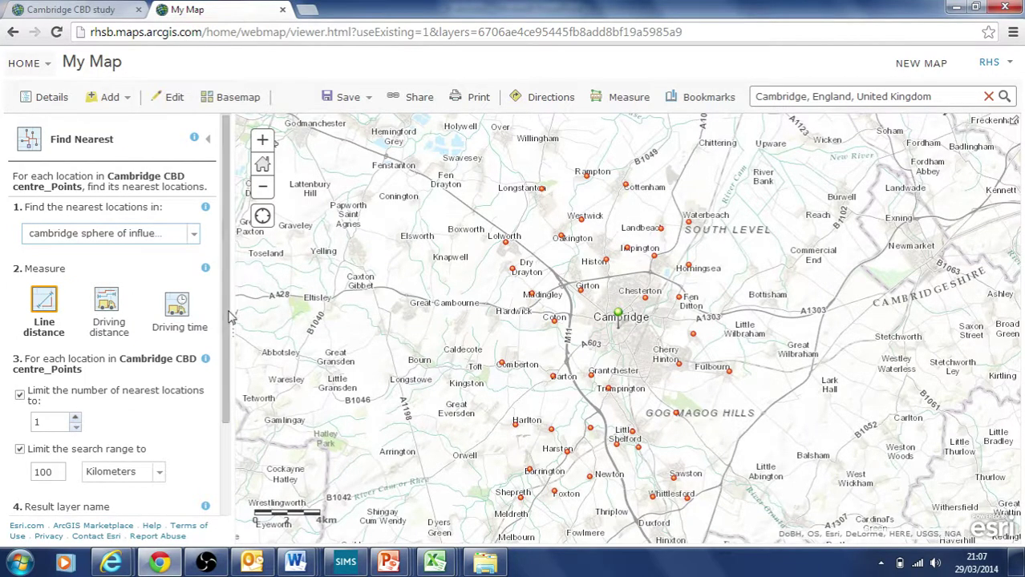
drag(226, 317, 223, 417)
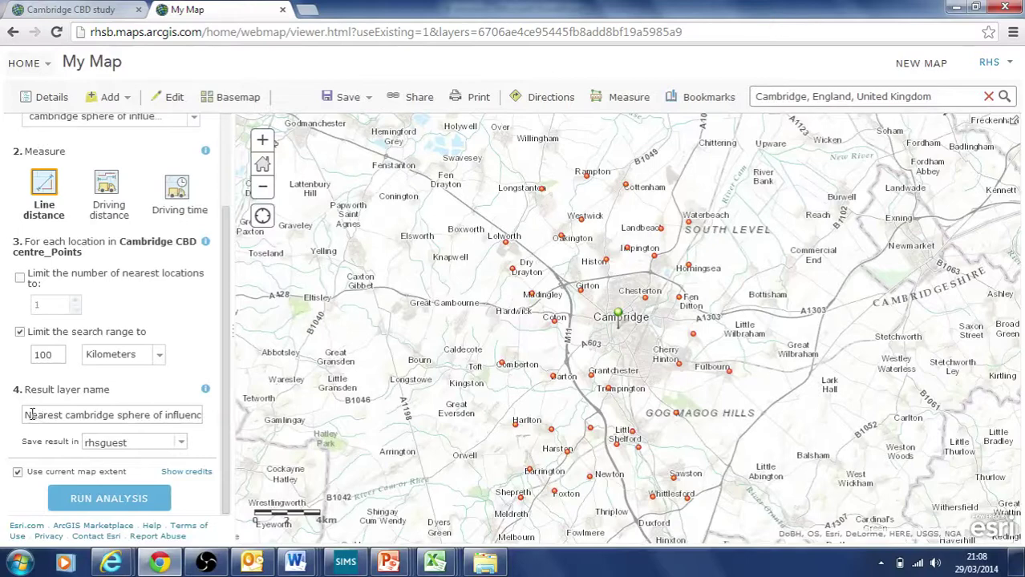
Step: Name the result layer "Flow lines sphere of influence test2" and save it in the test folder
triple_click(156, 415)
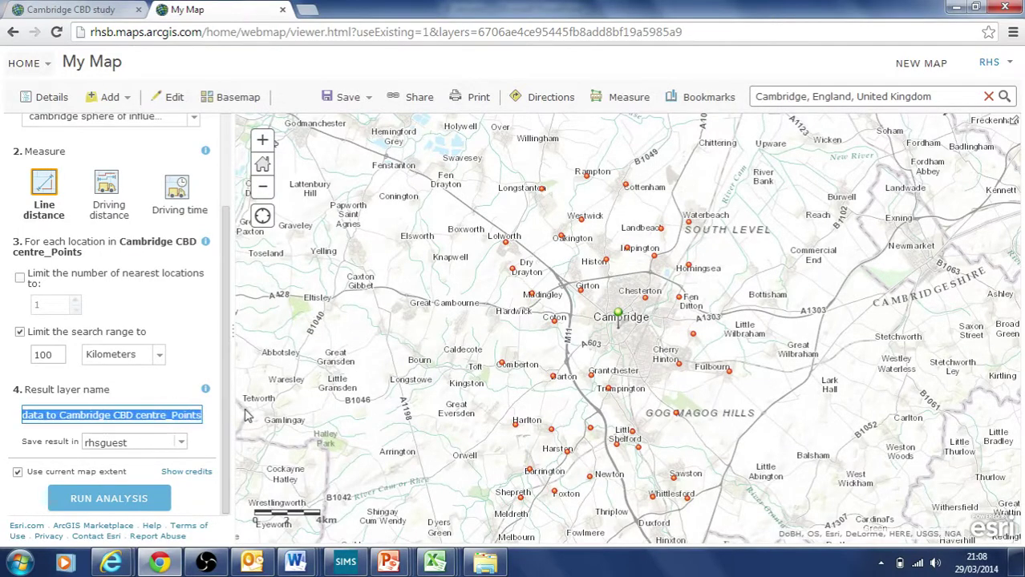
click(94, 415)
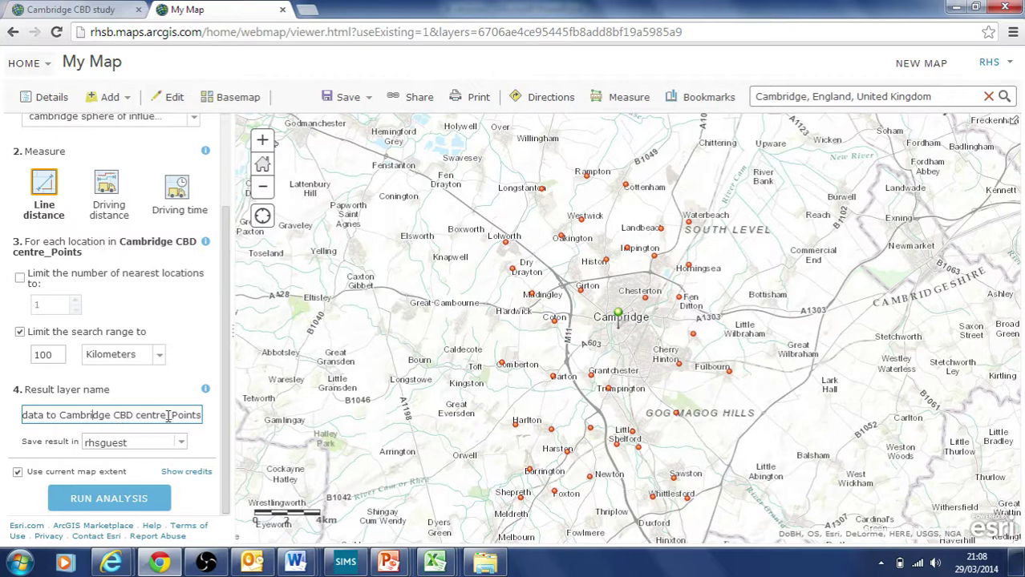
drag(46, 414, 338, 433)
click(67, 415)
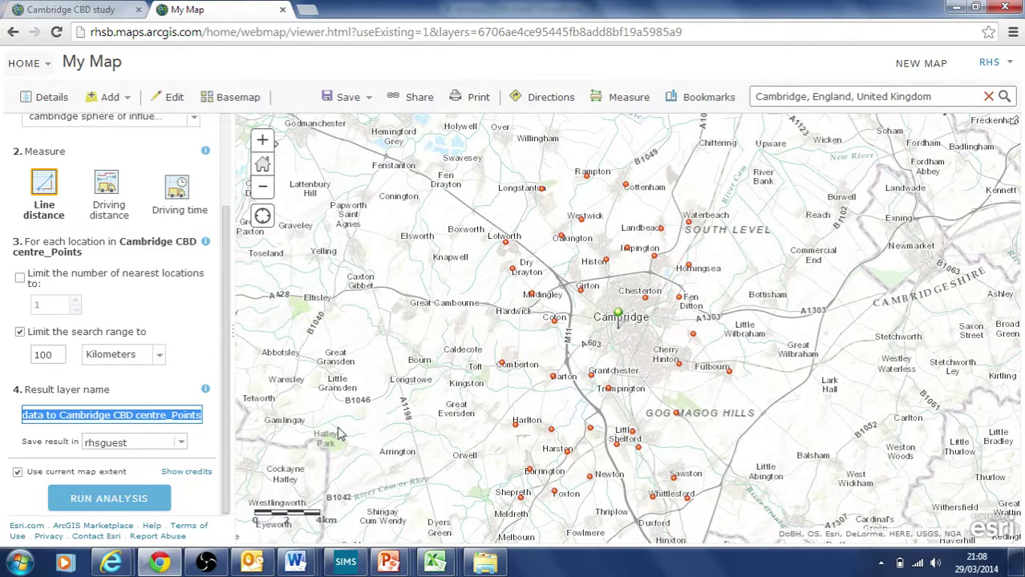
text(Flow lines)
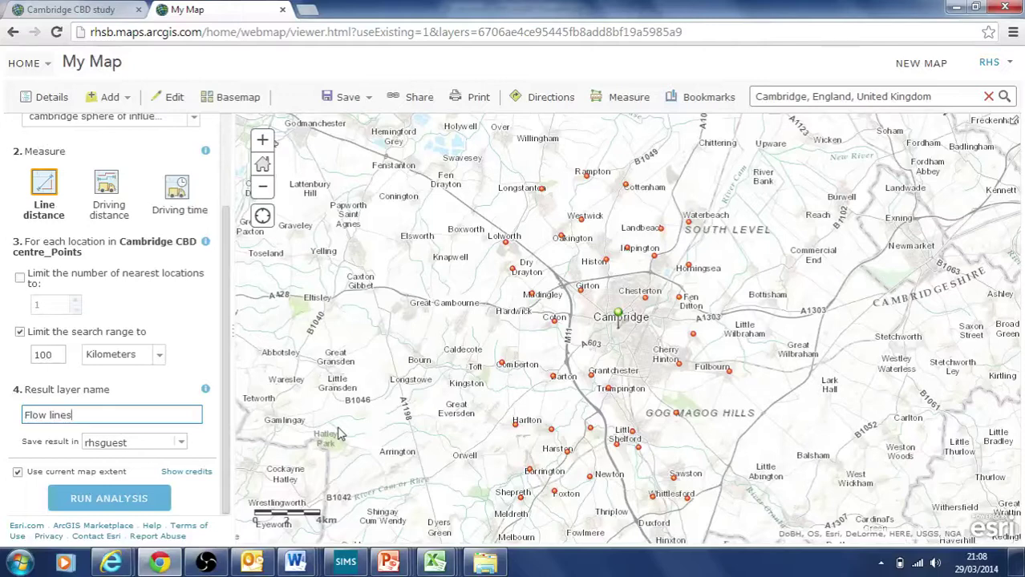
text( sphere of influence test2)
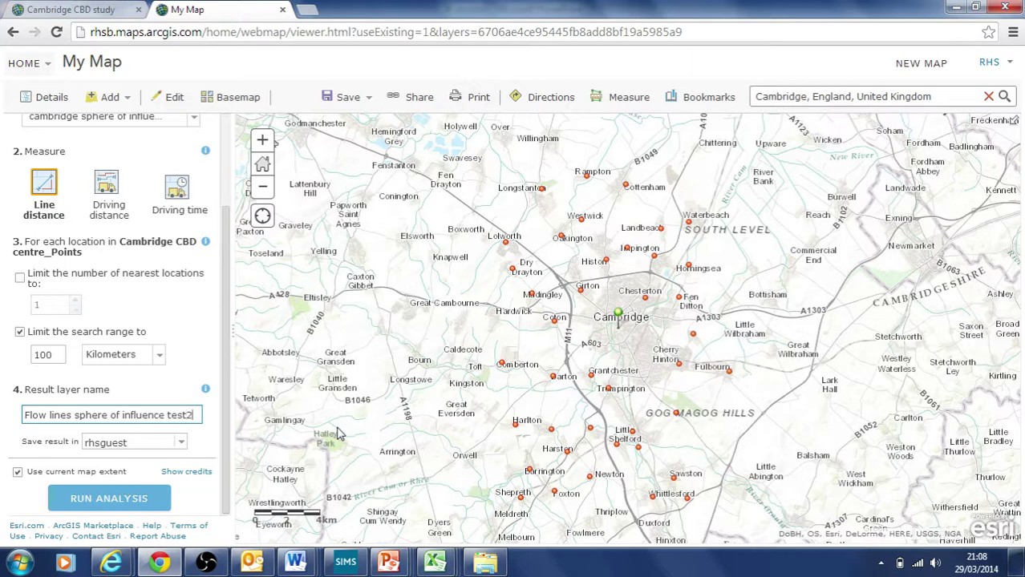
click(184, 446)
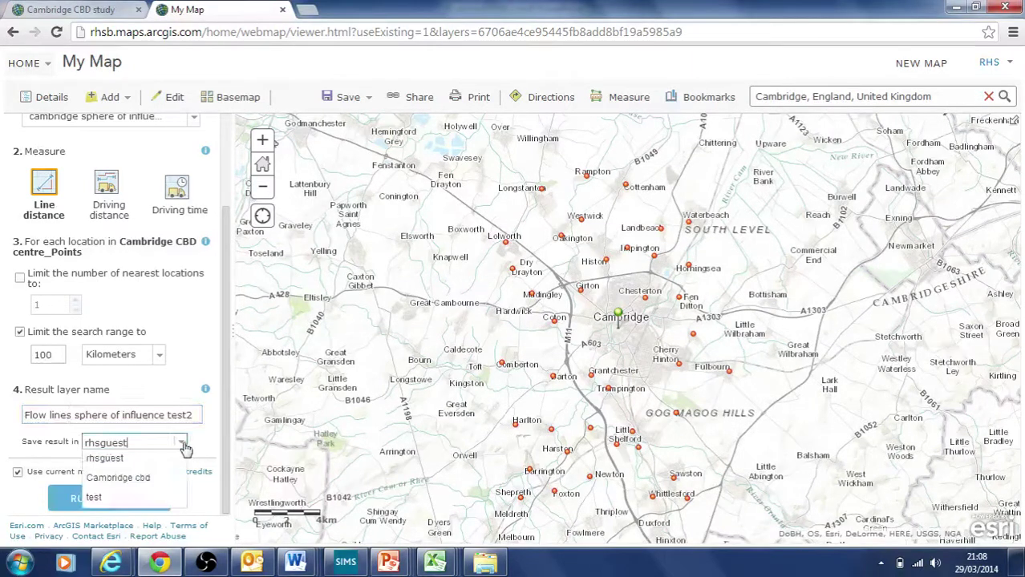
click(128, 497)
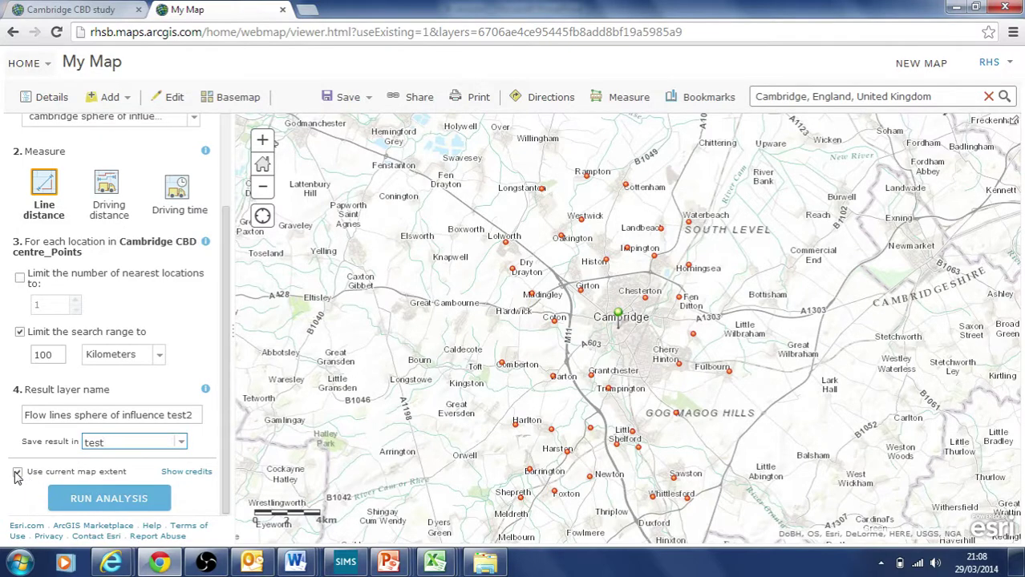
Step: Turn off the restriction to the current map extent and run the Find Nearest analysis
click(262, 141)
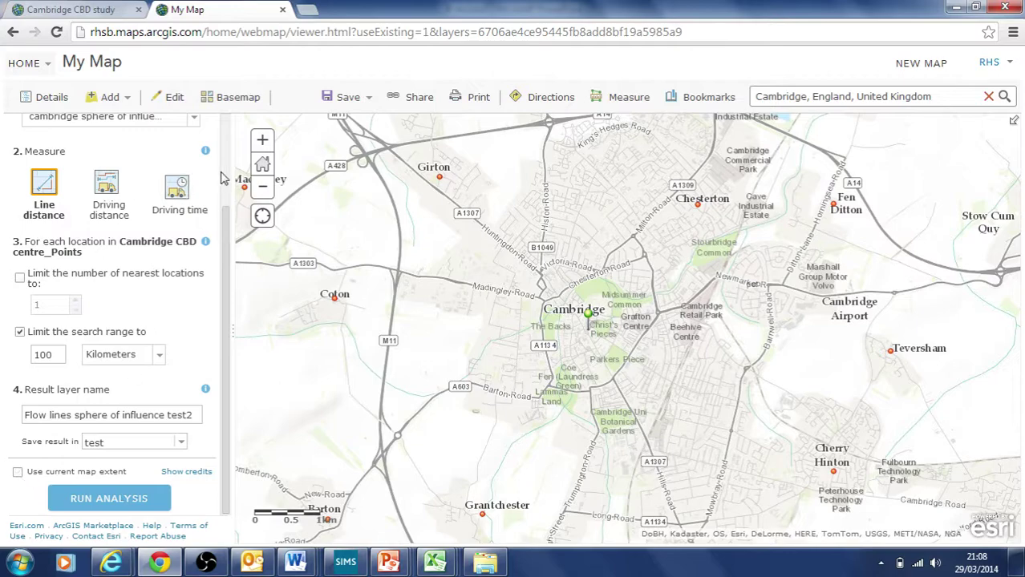
click(264, 193)
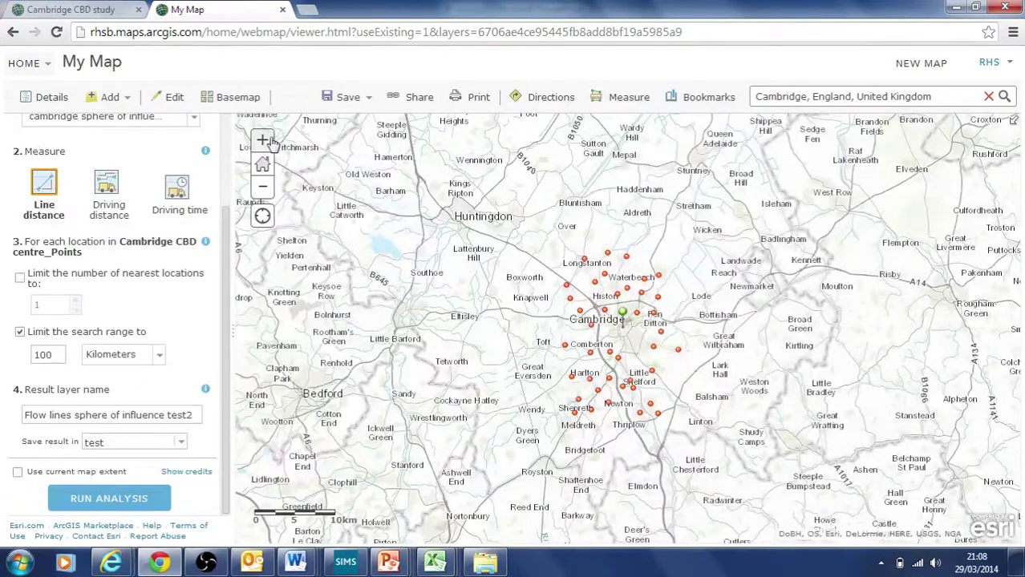
click(264, 141)
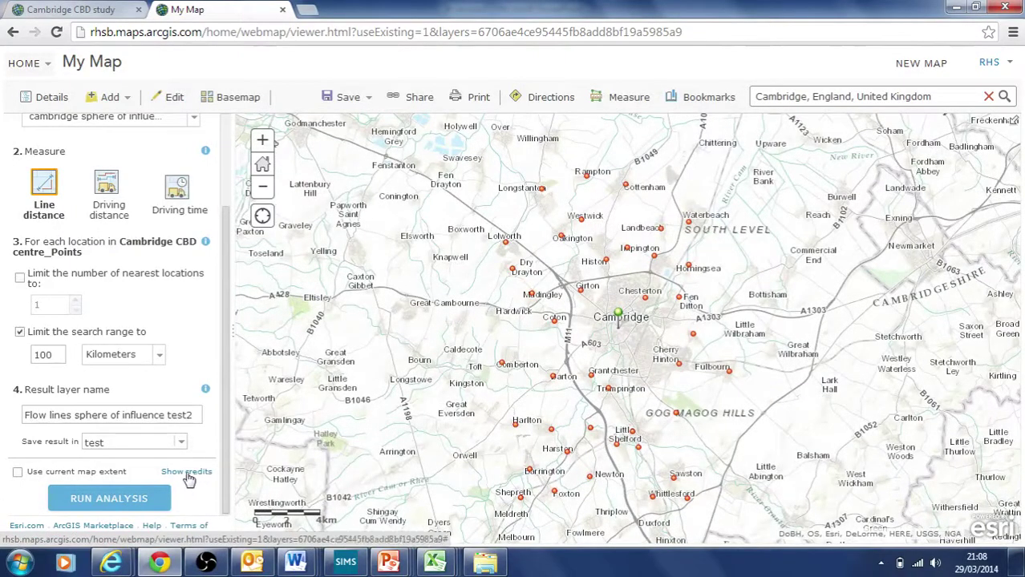
click(103, 501)
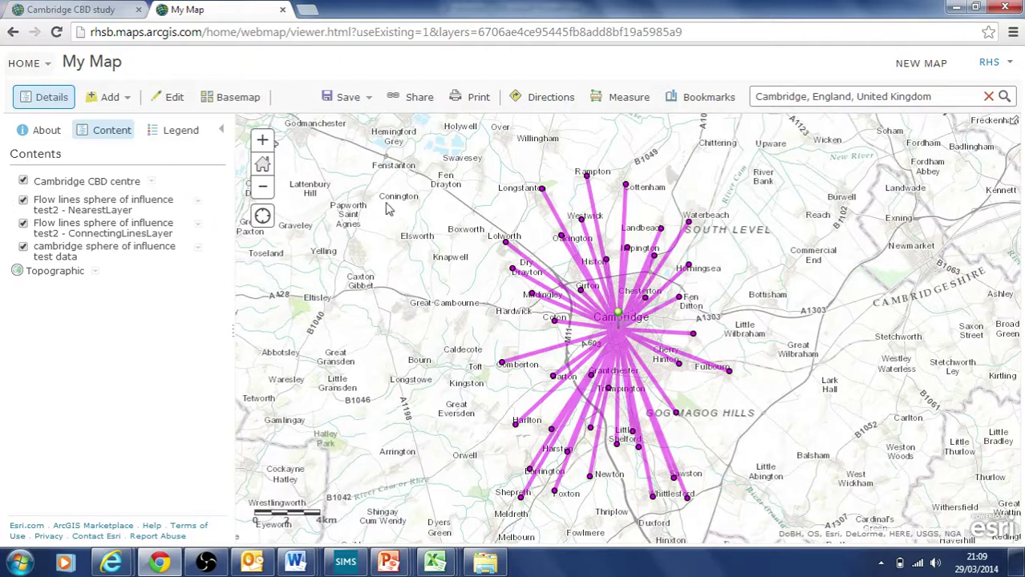
Step: Examine the attributes of the flow lines from the CBD centre to Longstanton and Fen Ditton
click(550, 207)
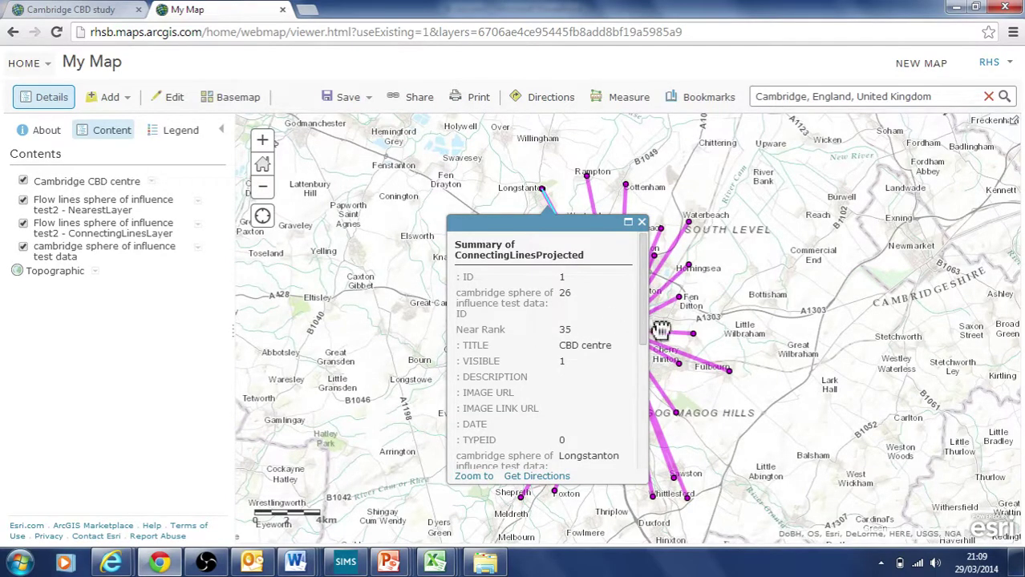
drag(659, 327, 660, 361)
click(648, 347)
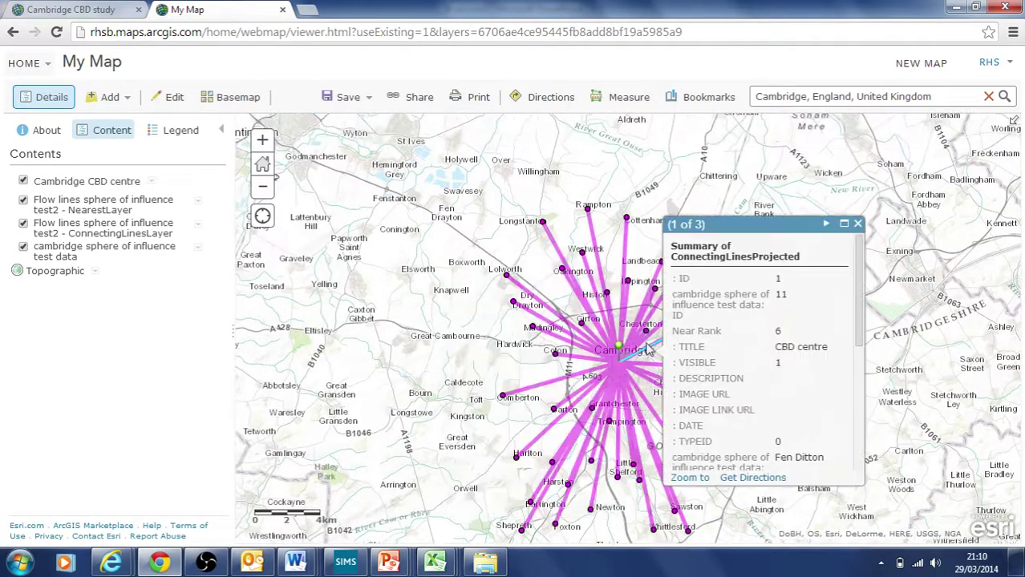
Step: Read the Rampton flow line's attributes, including its straight-line distances in kilometres and miles, dismissing the Windows color scheme prompt
click(595, 250)
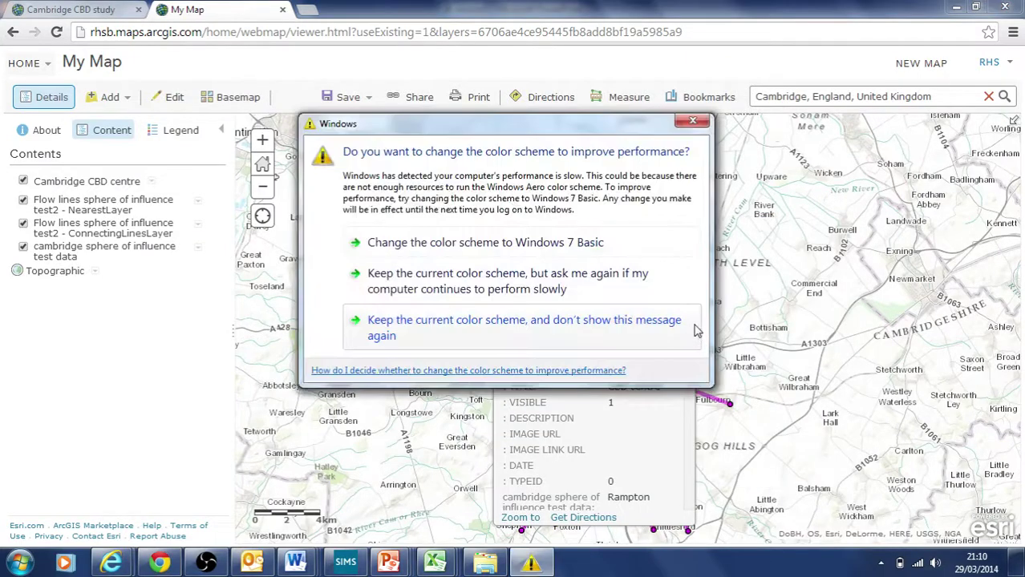
click(701, 125)
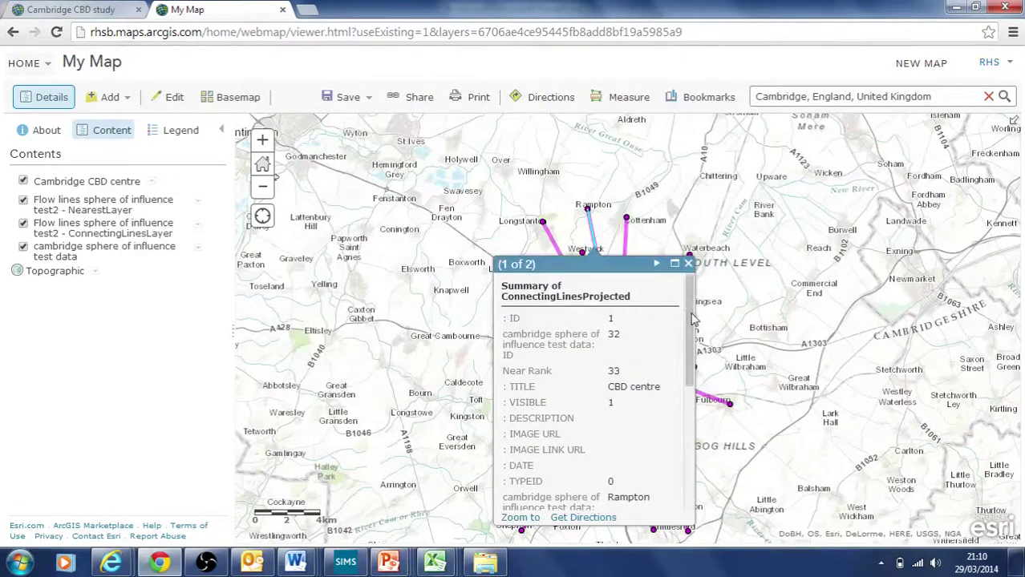
drag(691, 317, 647, 337)
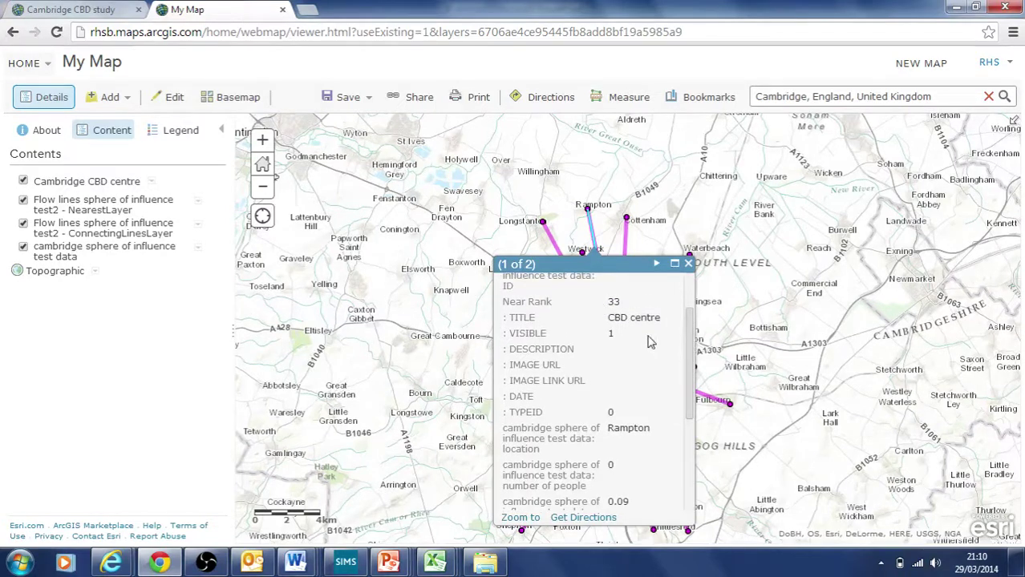
drag(688, 350, 702, 444)
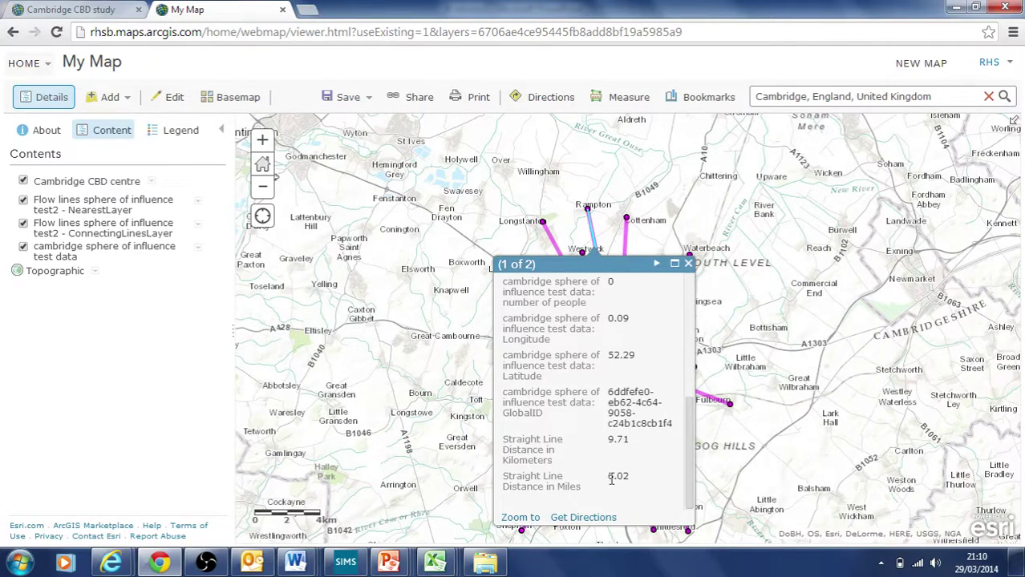
drag(609, 478, 632, 479)
drag(607, 440, 650, 450)
drag(687, 418, 687, 387)
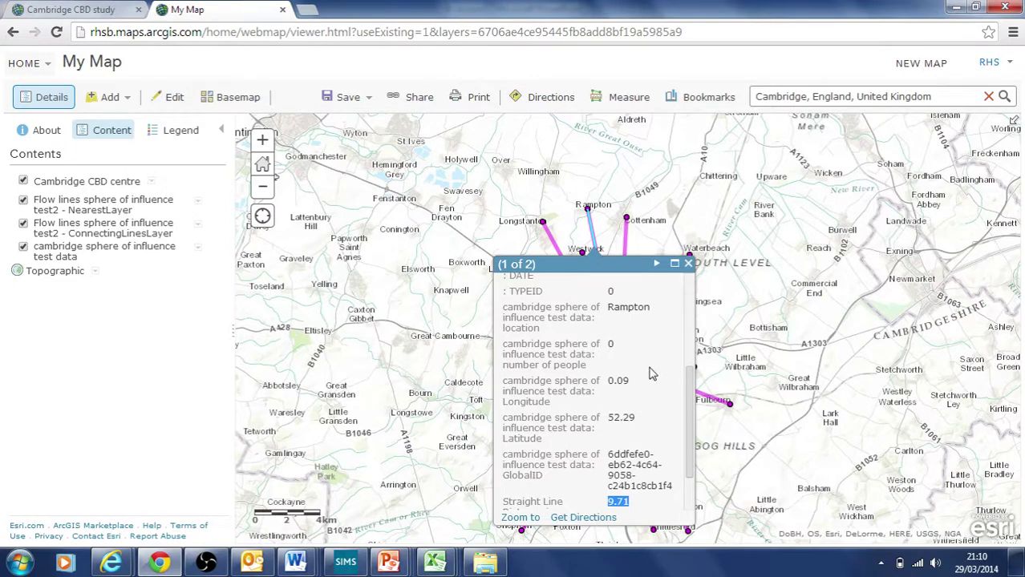
Step: Close the Rampton flow line's details and check the number of people recorded at Madingley, Dry Drayton and Bar Hill
drag(691, 387, 691, 333)
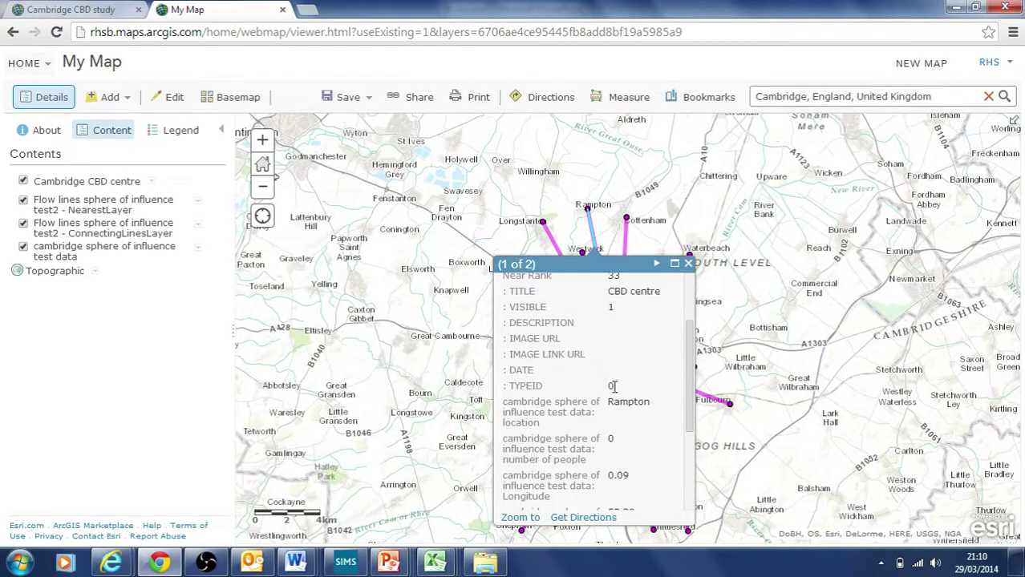
click(687, 263)
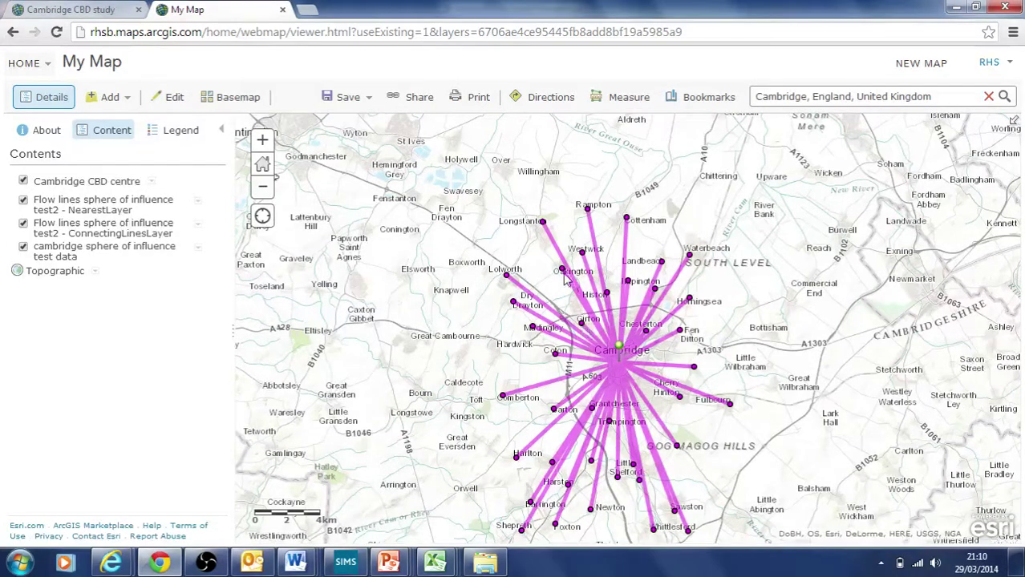
click(534, 330)
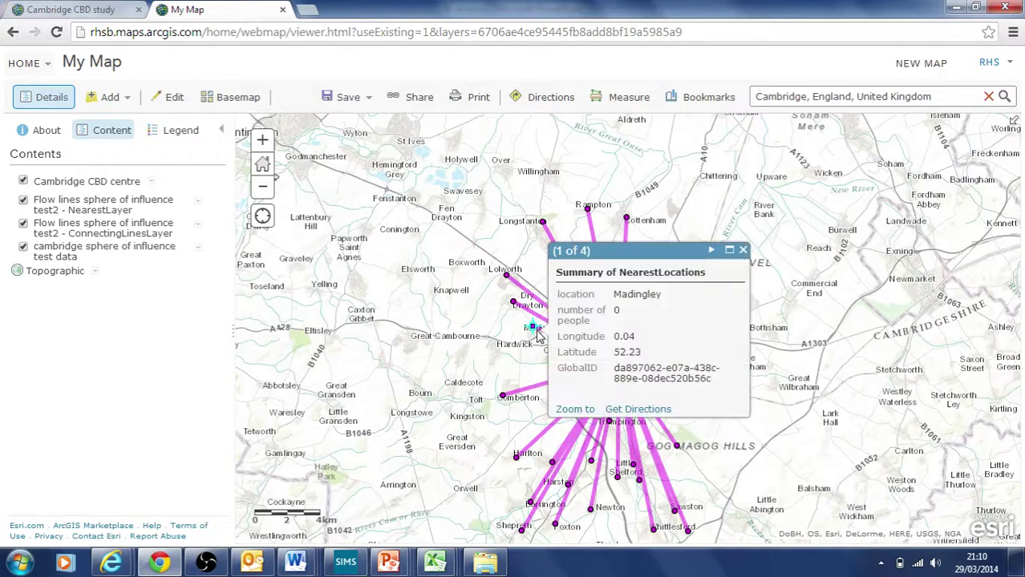
click(743, 250)
scroll(591, 314, up, 1)
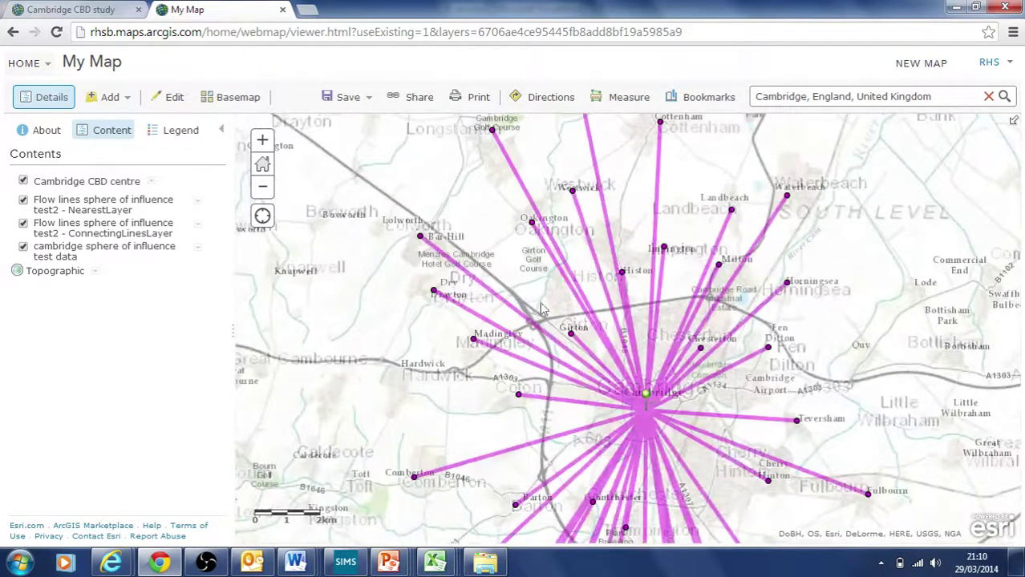
click(434, 292)
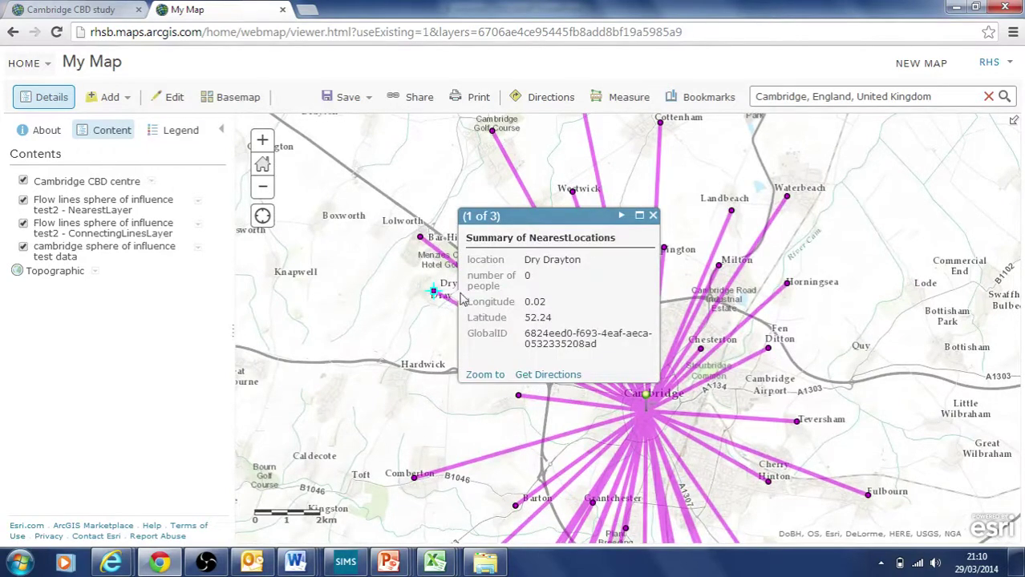
click(653, 215)
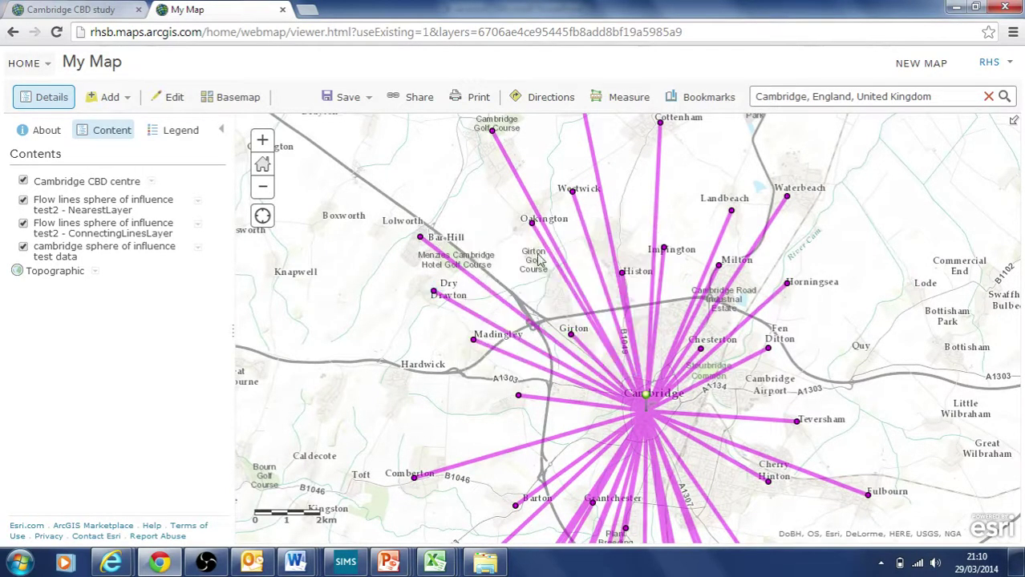
click(421, 239)
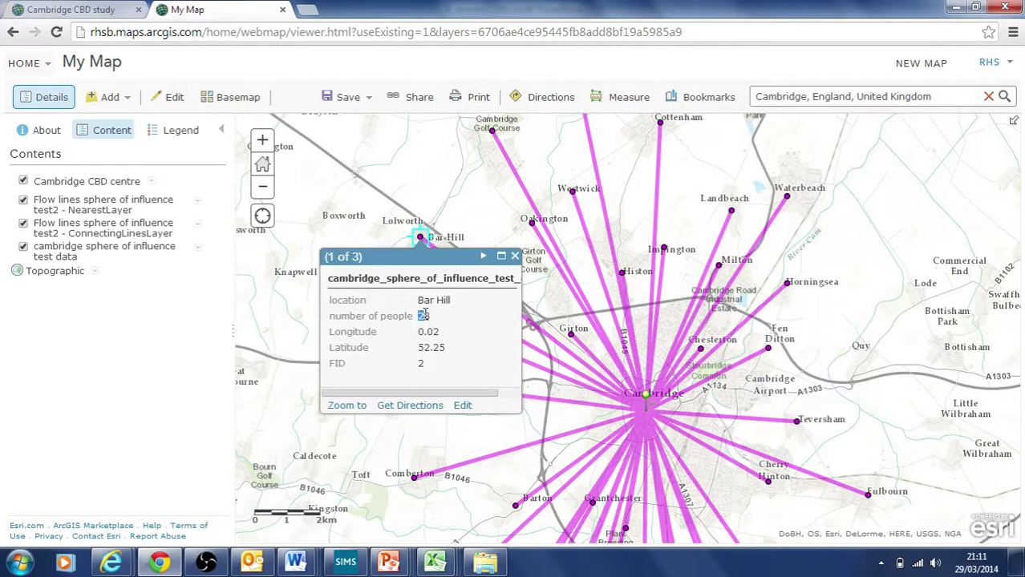
click(514, 257)
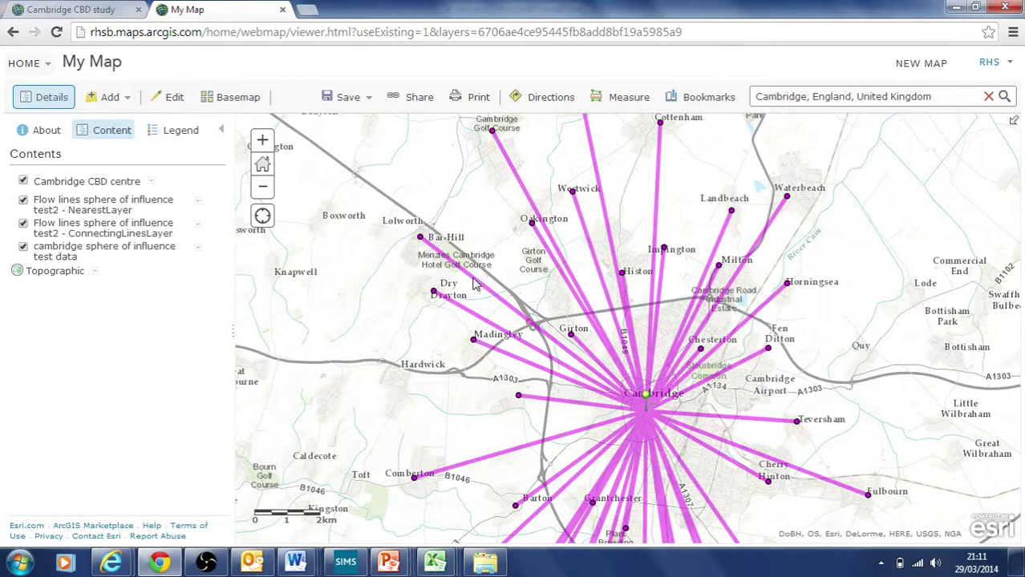
Step: Hide the "Flow lines sphere of influence test2 - NearestLayer" layer, toggling the ConnectingLinesLayer to compare and leaving it shown
click(198, 202)
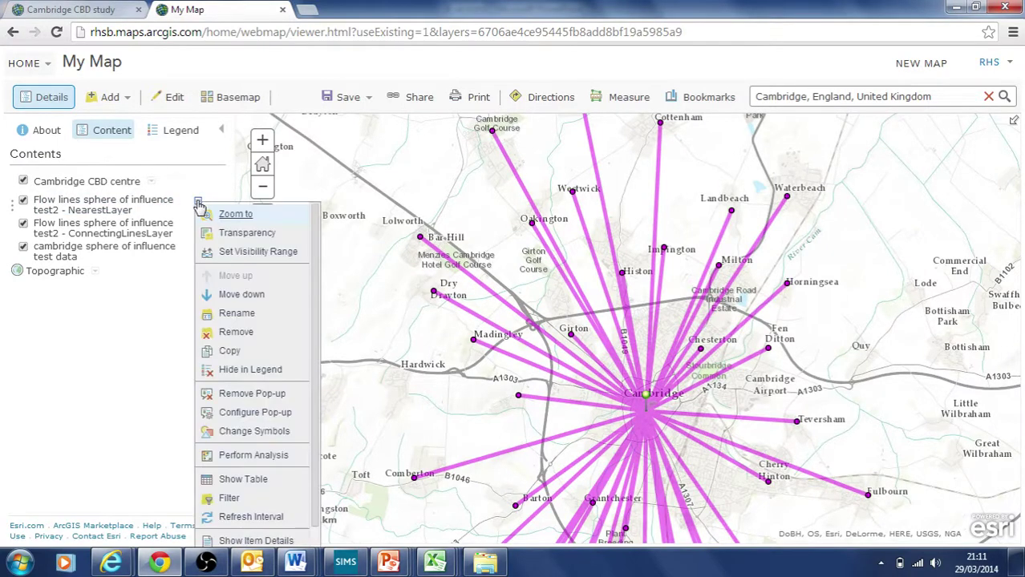
click(121, 304)
click(23, 202)
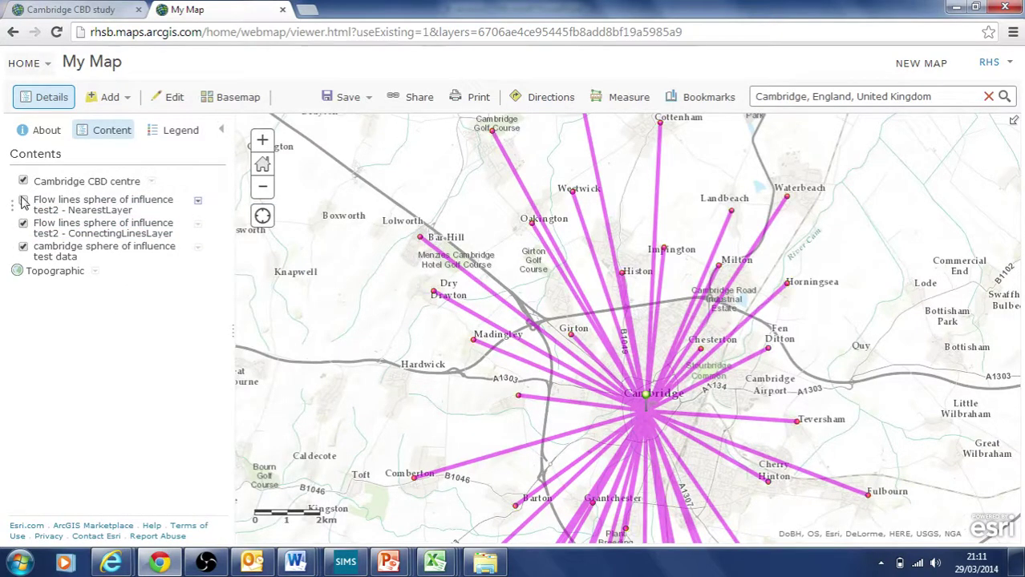
click(23, 225)
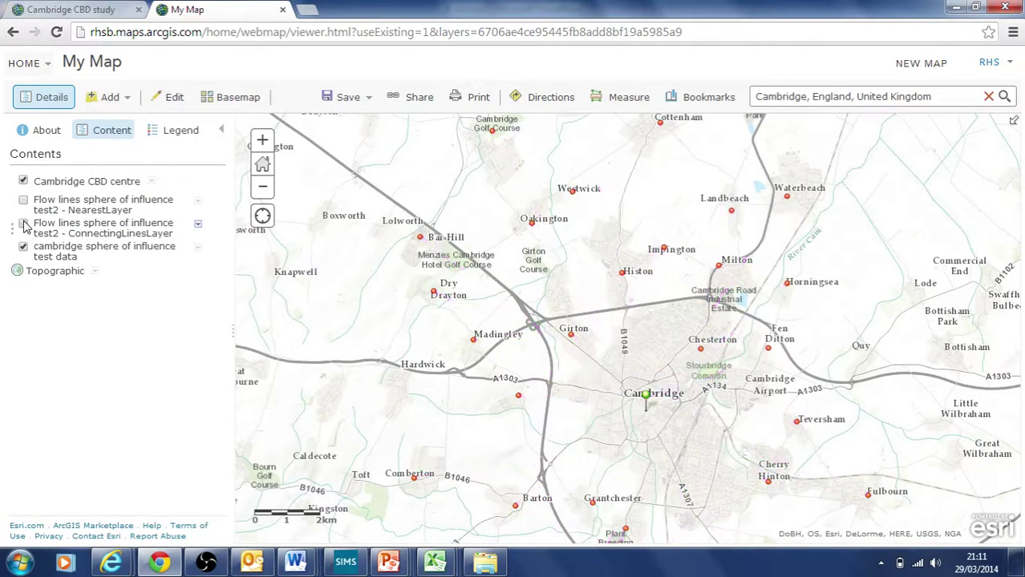
click(23, 224)
click(23, 225)
click(23, 225)
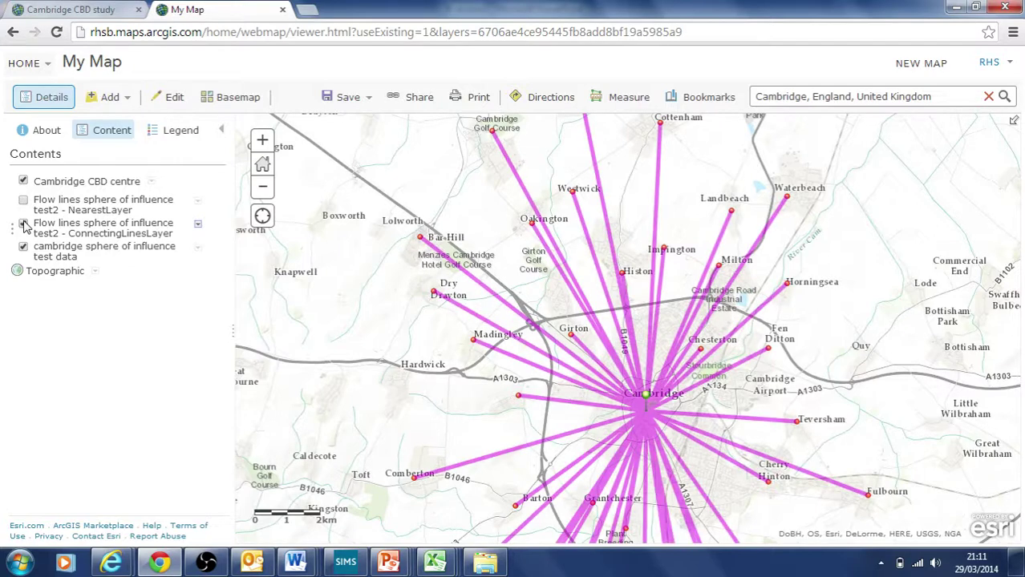
click(23, 225)
click(23, 225)
click(24, 200)
click(23, 201)
Step: Symbolize the ConnectingLinesLayer by size using To_number_of_people, with Natural Breaks and 5 classes
click(198, 228)
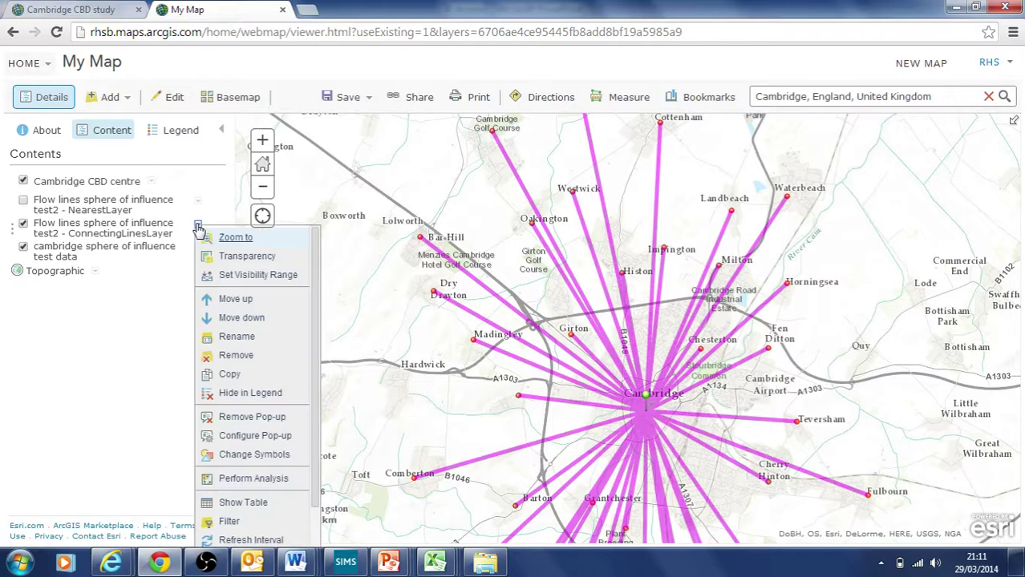
click(252, 457)
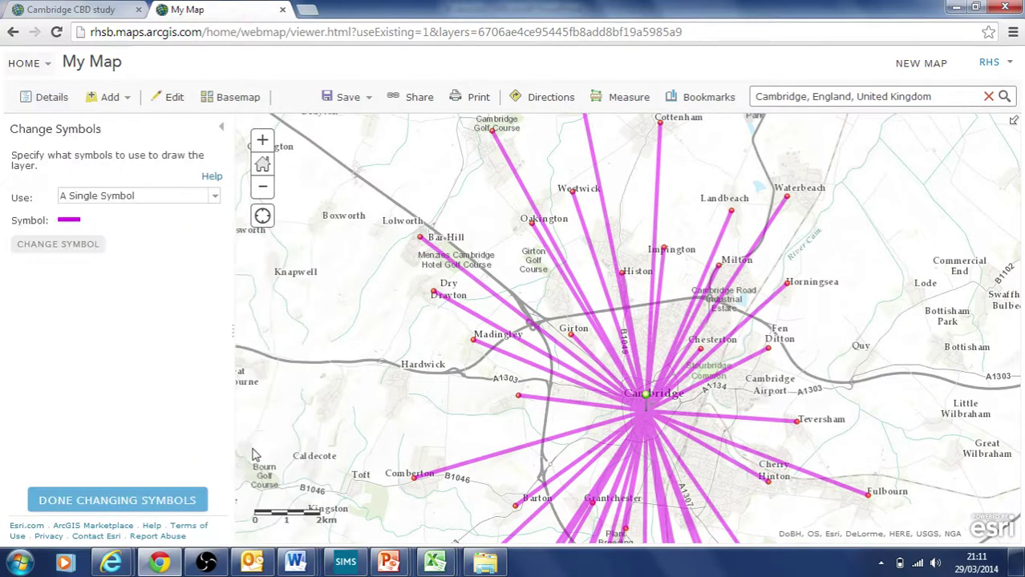
click(215, 198)
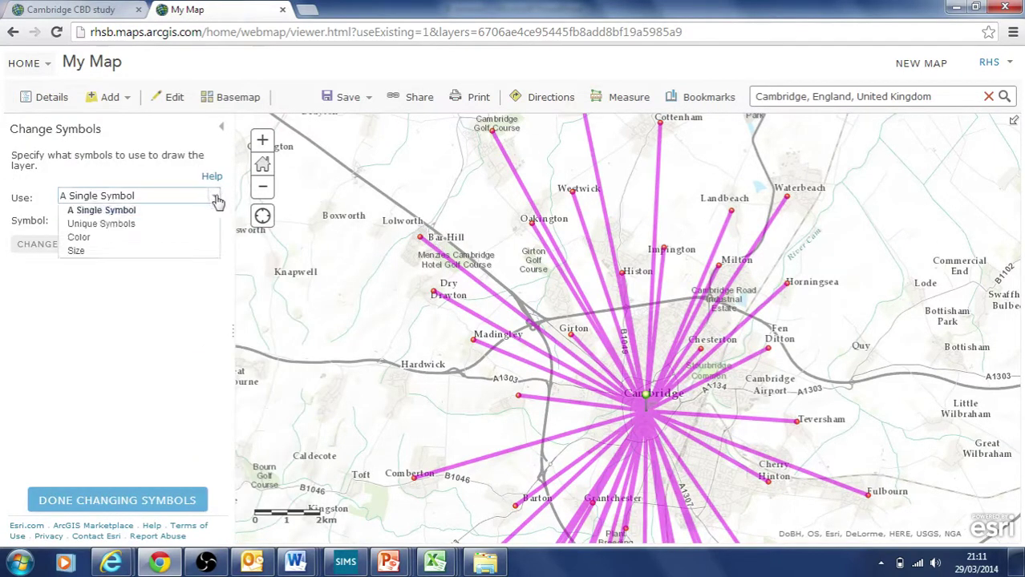
click(159, 255)
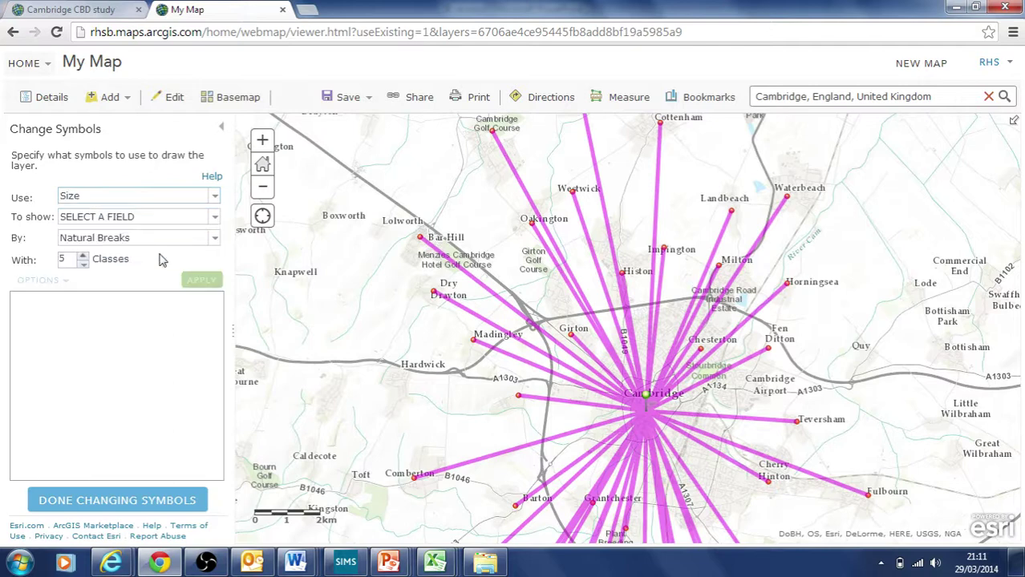
click(217, 219)
drag(227, 285, 229, 329)
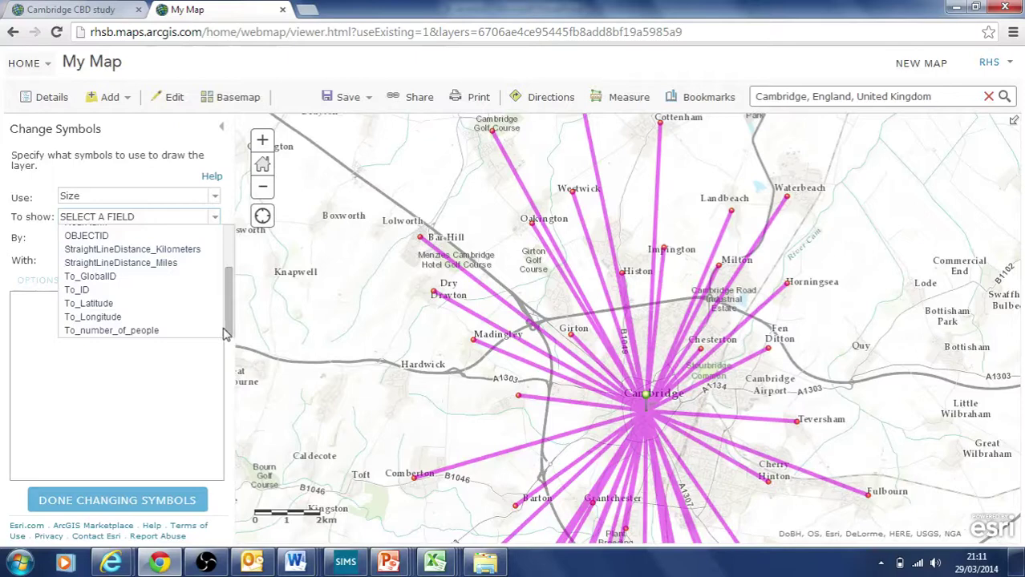
click(146, 331)
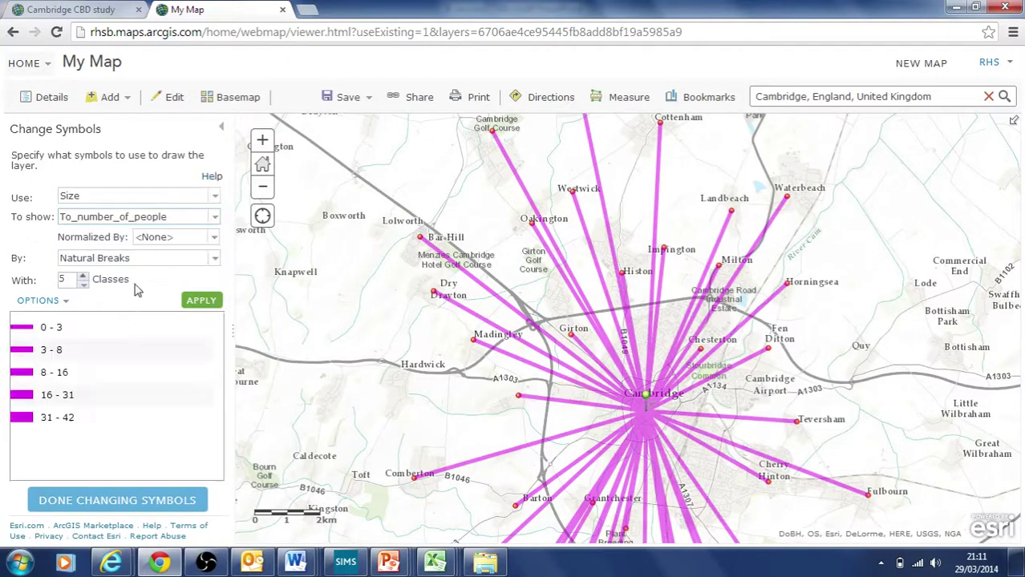
click(205, 300)
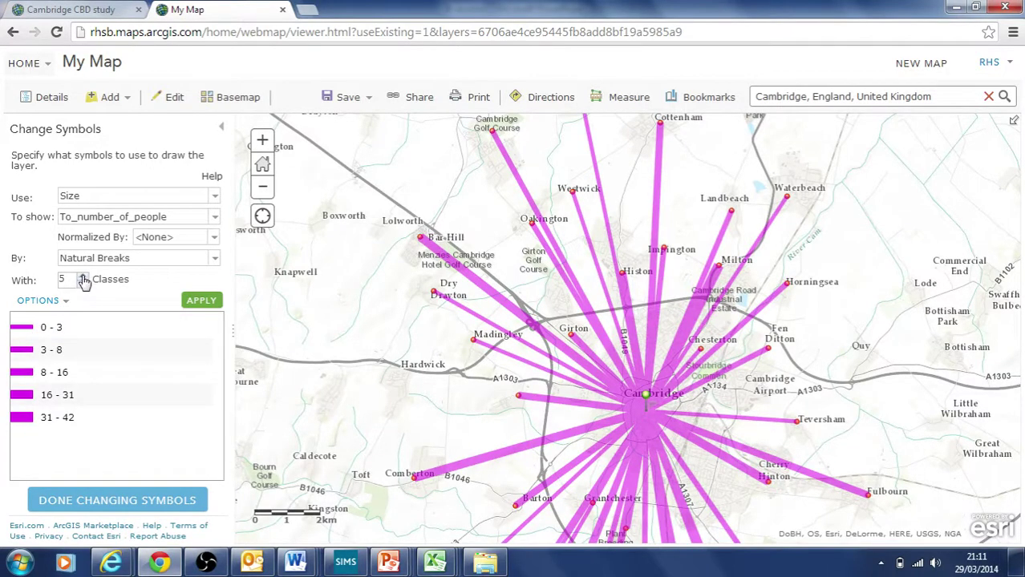
click(199, 301)
click(108, 502)
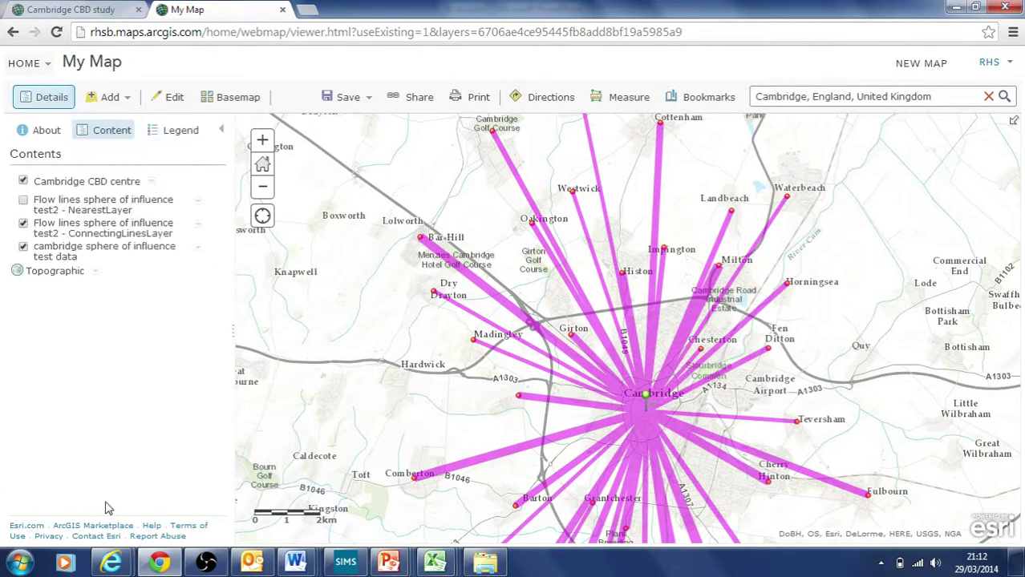
Step: Inspect the resized flow lines around Cambridge and view the Bar Hill line's attributes
click(262, 187)
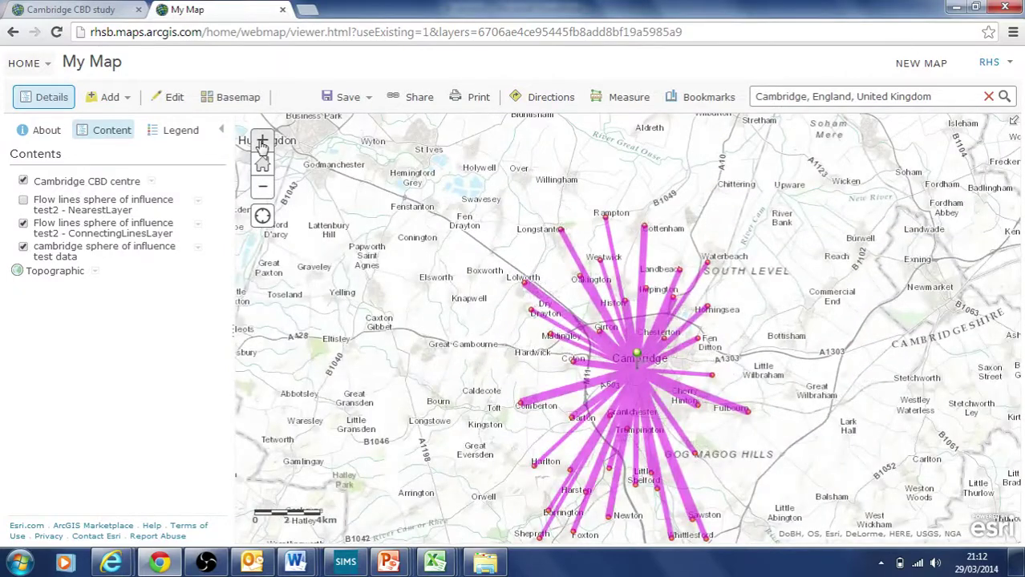
click(262, 144)
drag(575, 366, 563, 284)
click(563, 285)
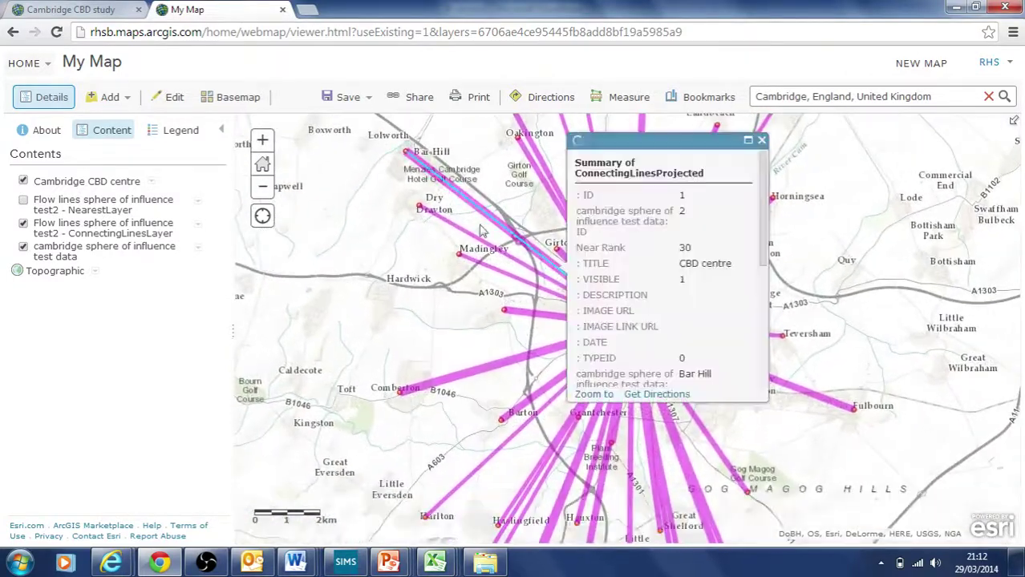
click(761, 141)
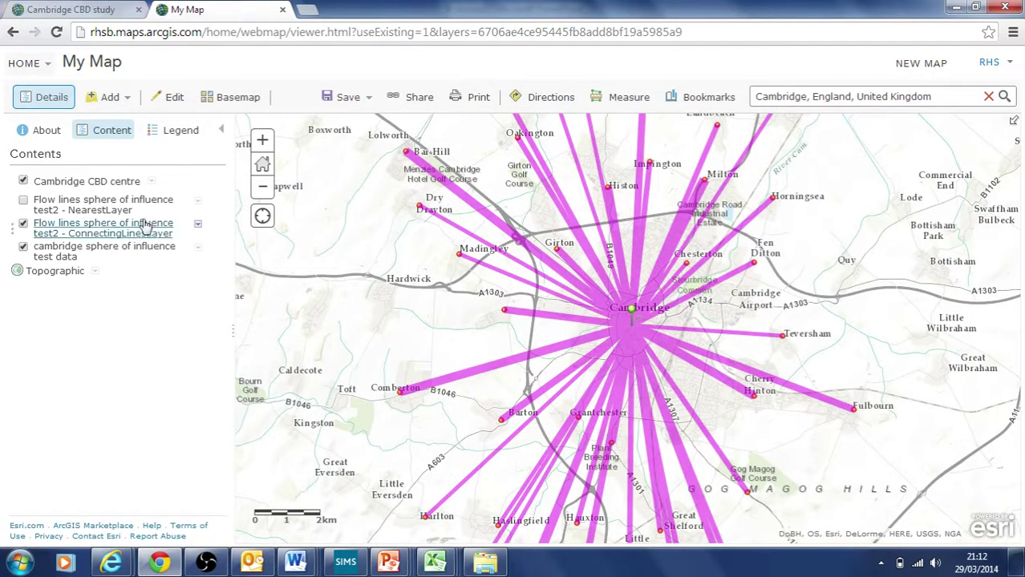
Step: Change all size symbols of the ConnectingLinesLayer to a start width of 1 px and an end width of 16 px
click(198, 228)
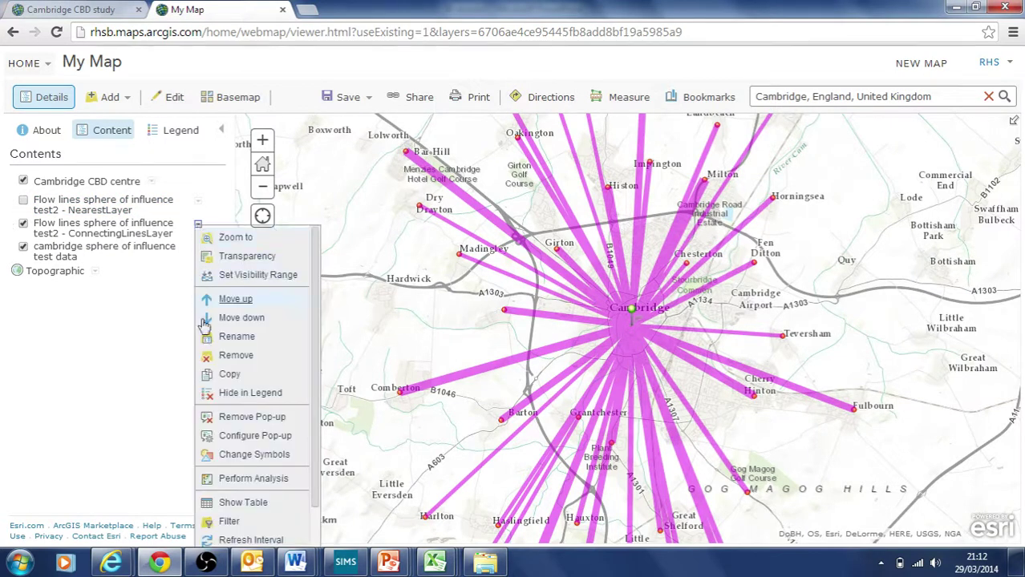
click(243, 455)
click(55, 301)
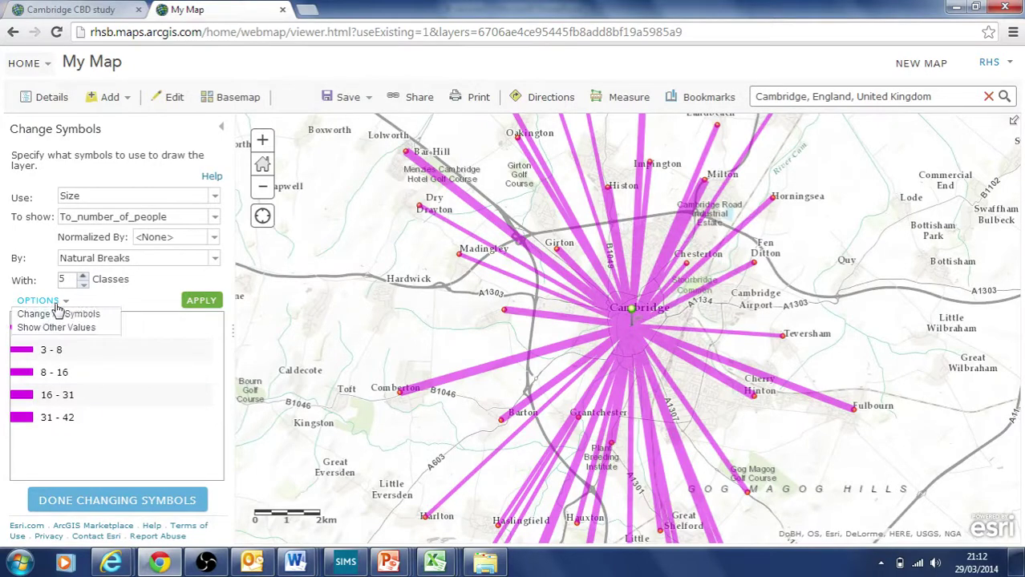
click(80, 320)
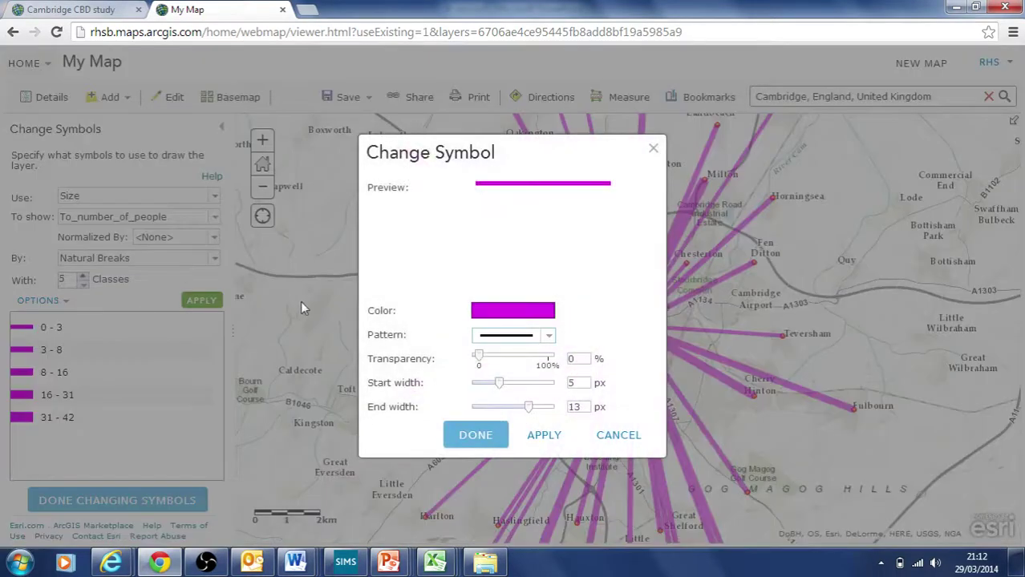
drag(517, 383, 543, 410)
click(548, 435)
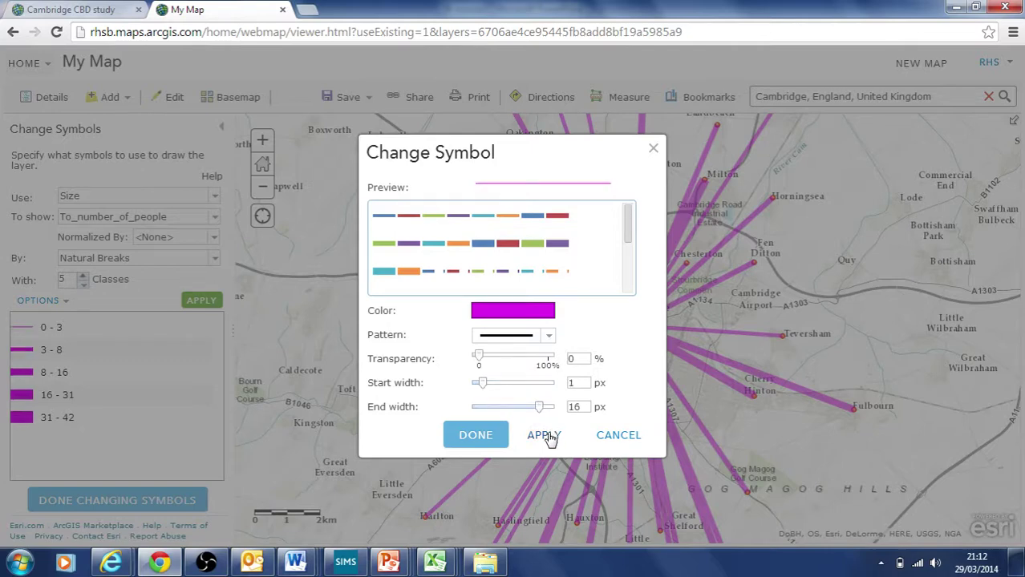
click(483, 437)
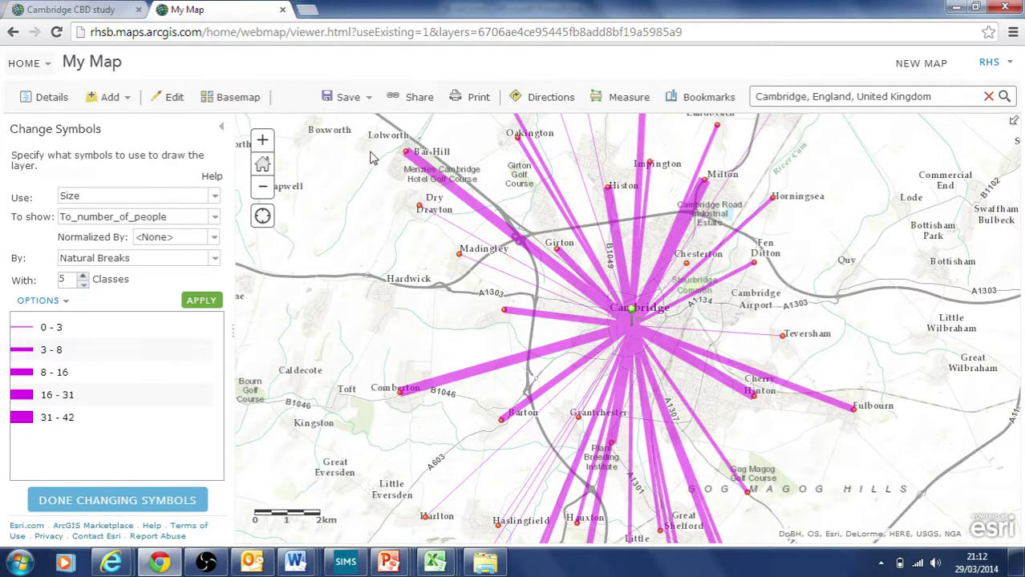
click(84, 501)
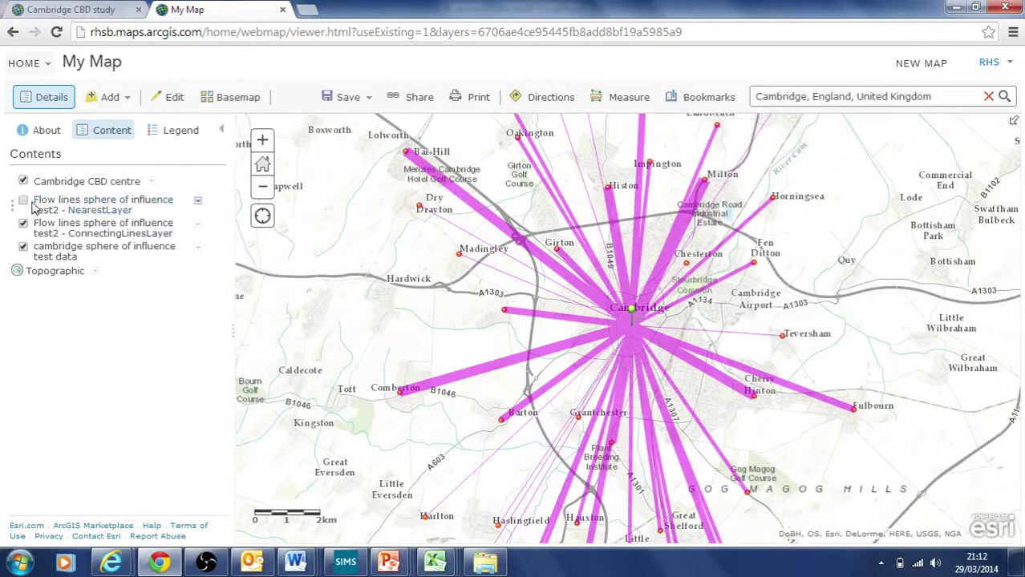
Step: Hide the ConnectingLinesLayer and set up Find Nearest from the Cambridge CBD centre points to the "cambridge sphere of influence test data" layer
click(23, 225)
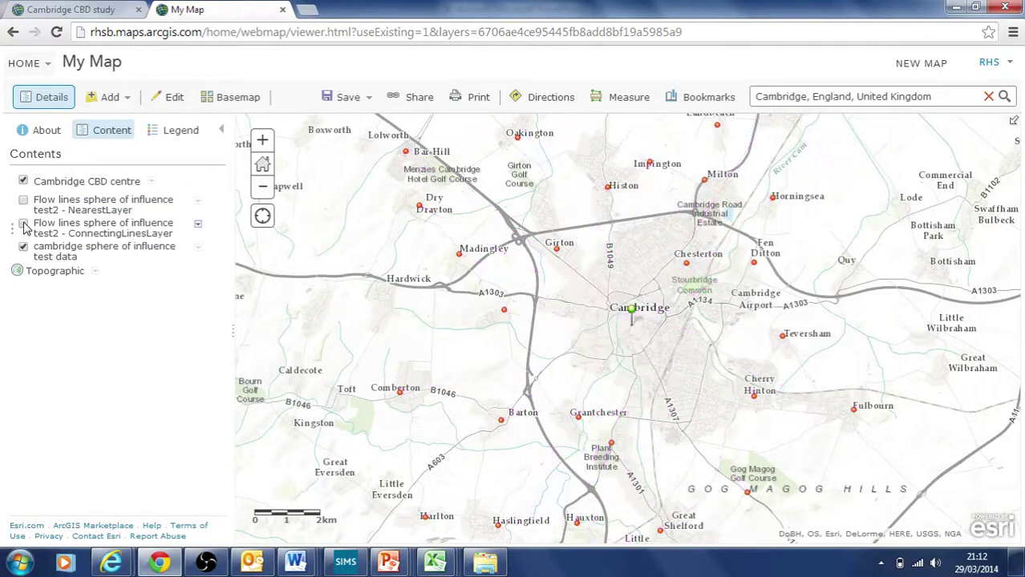
click(151, 182)
mouse_move(202, 401)
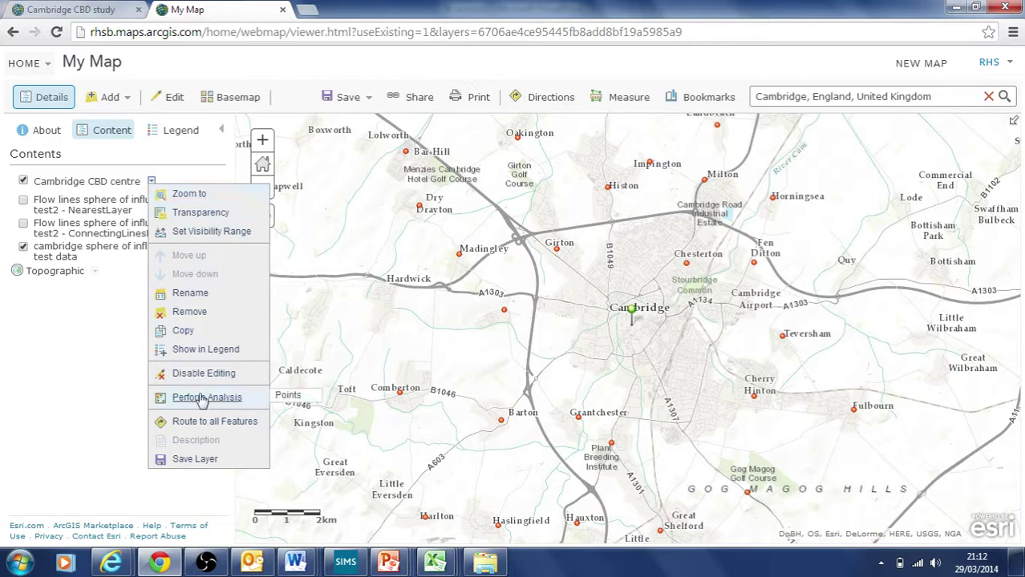
click(286, 397)
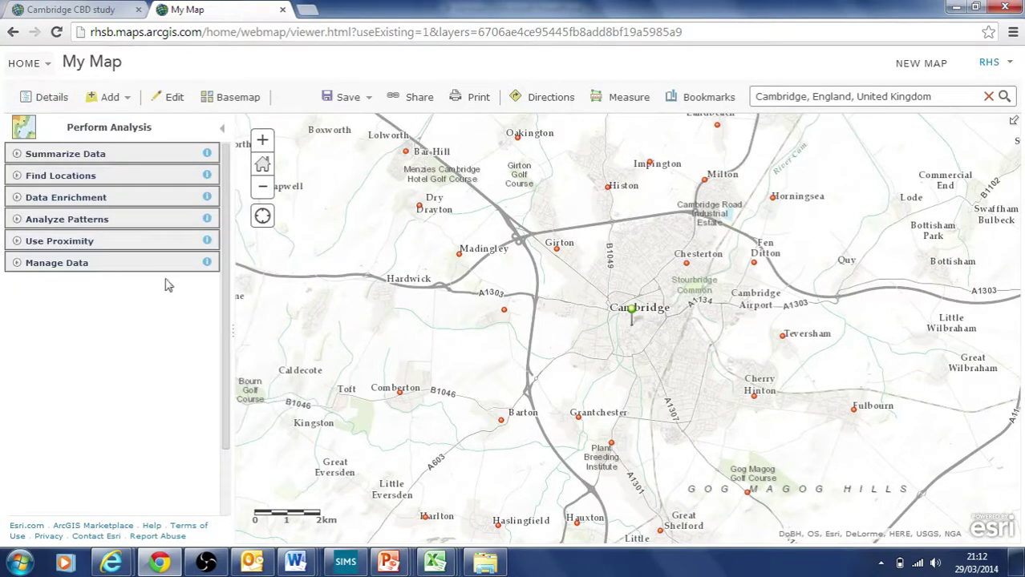
click(92, 242)
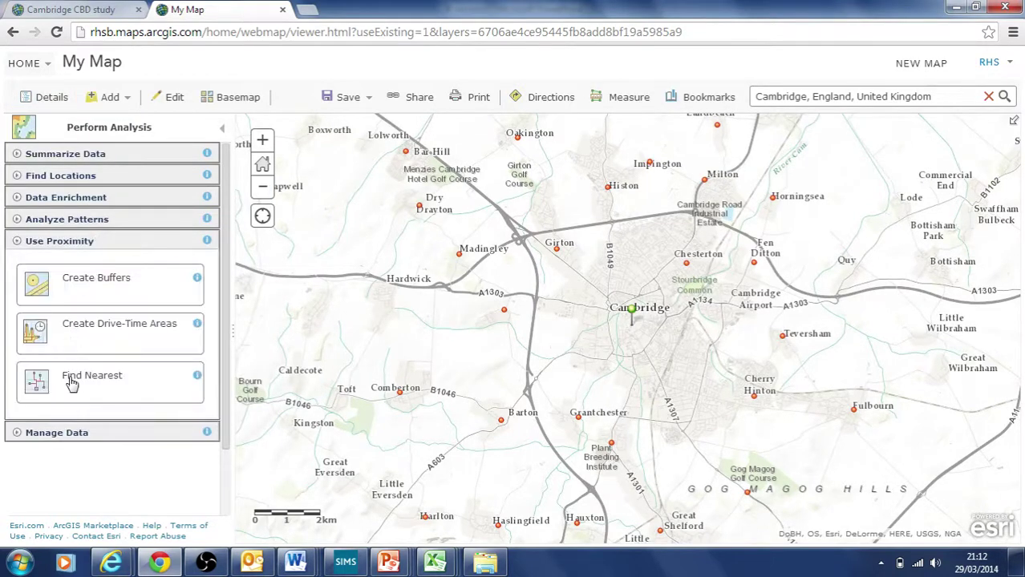
click(72, 383)
click(193, 234)
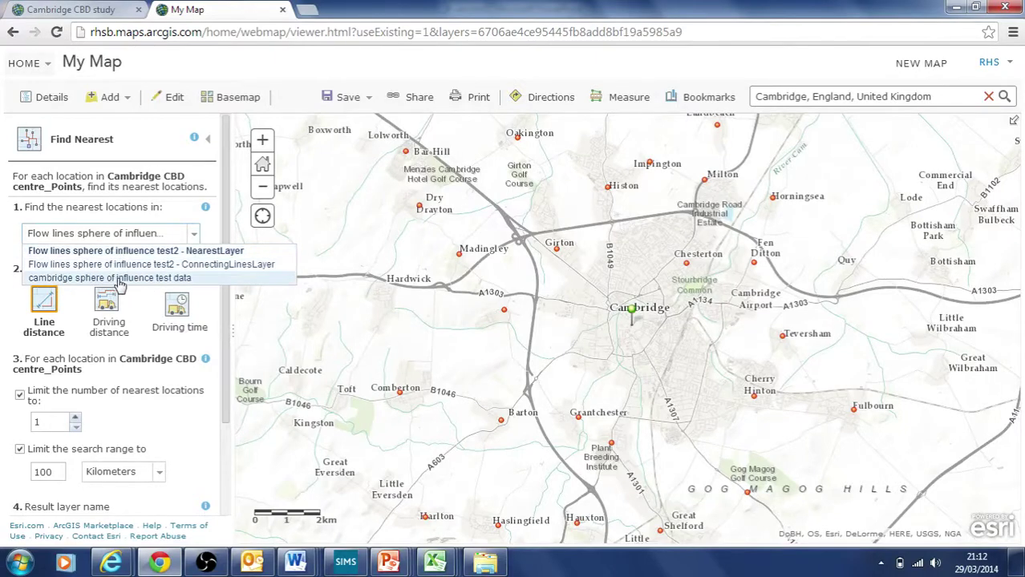
click(169, 278)
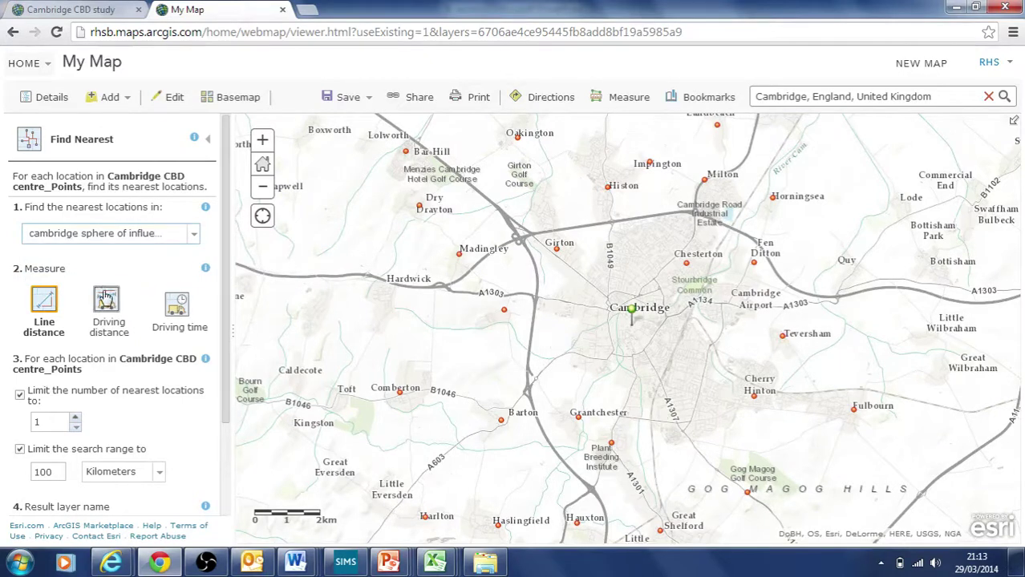
Step: Set Find Nearest to measure by driving distance and remove the limit on the number of nearest locations
click(106, 298)
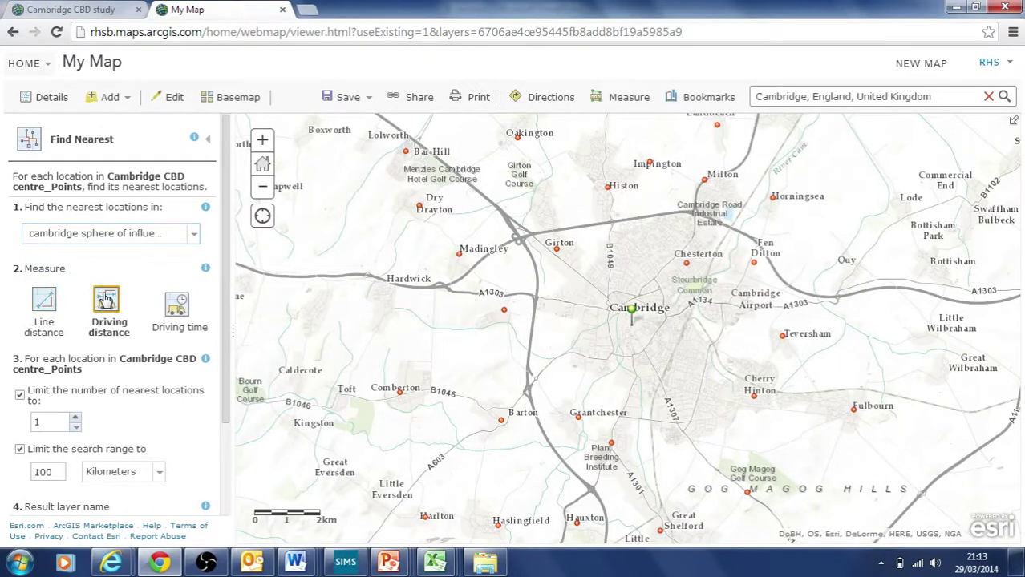
drag(227, 345, 224, 481)
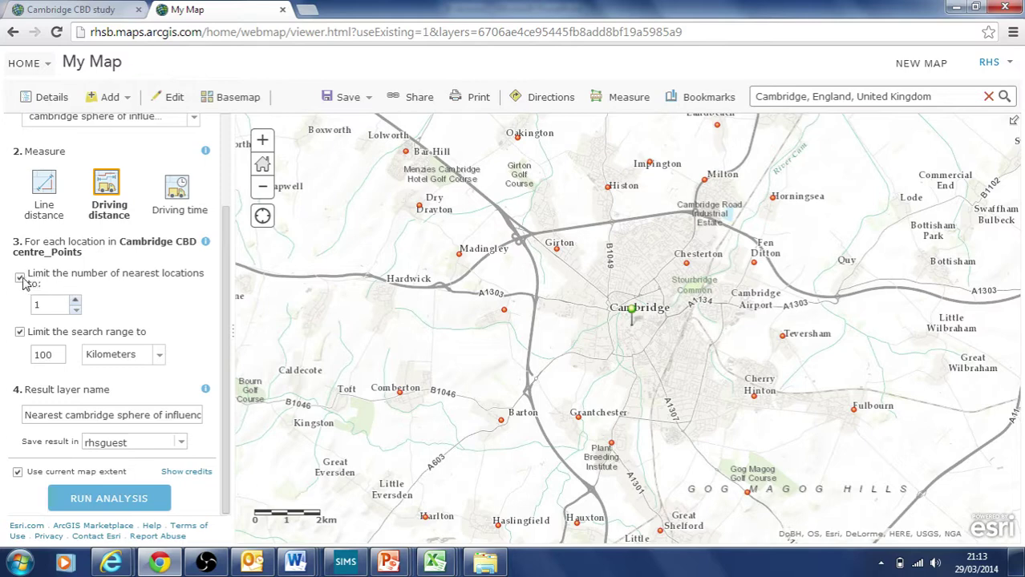
click(19, 279)
Step: Name the result layer "driving distance sphere of influence Cambridge test2", save it in the test folder and run the analysis without restricting it to the map extent
drag(24, 416, 322, 437)
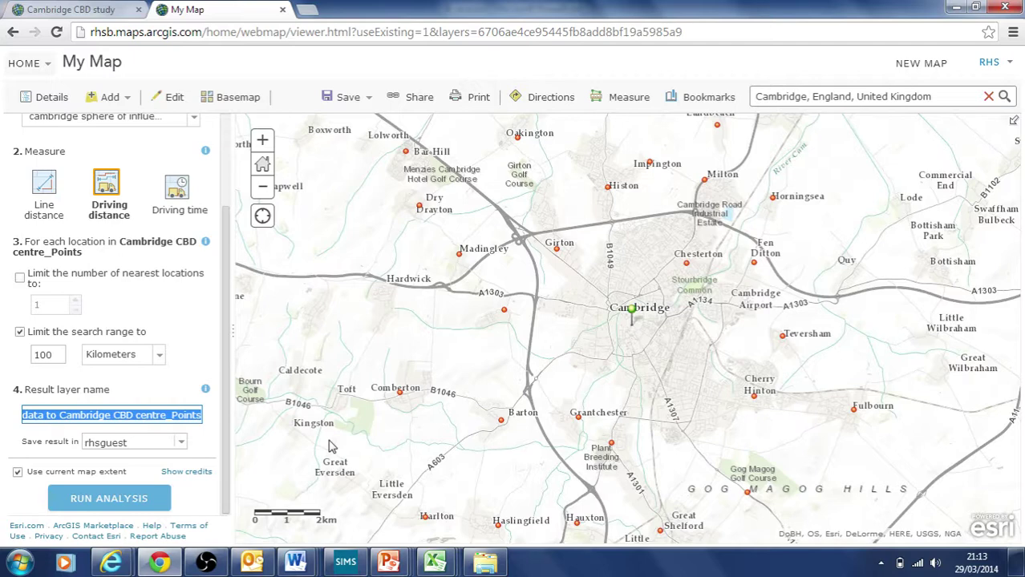
text(driving distance sphere of influence)
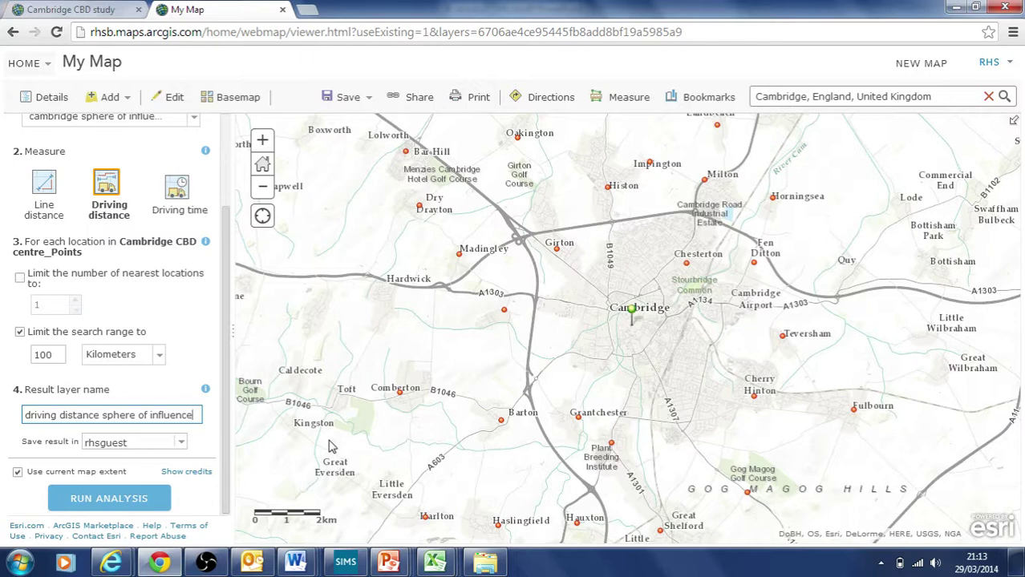
text(amb)
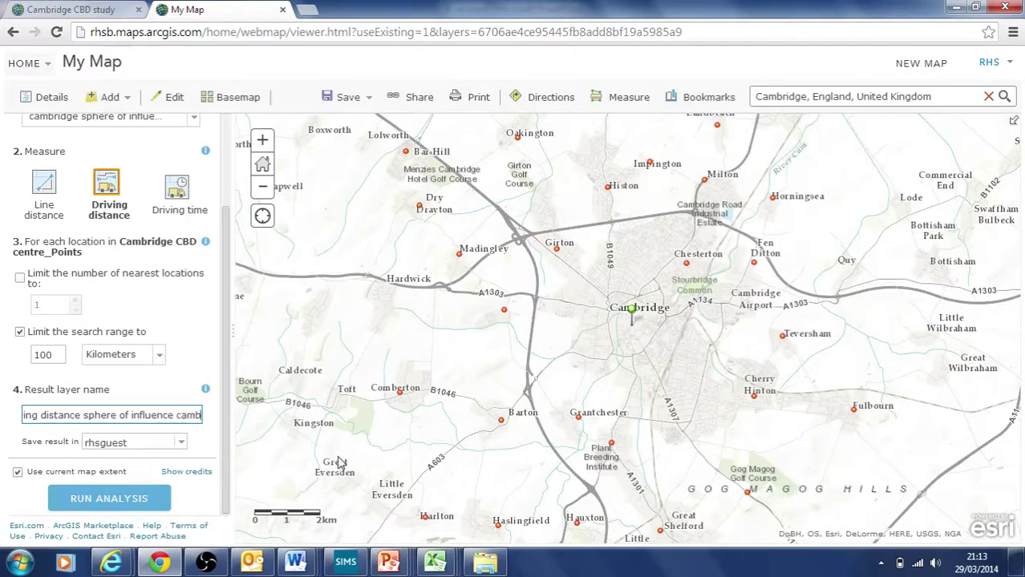
text(ridge test2)
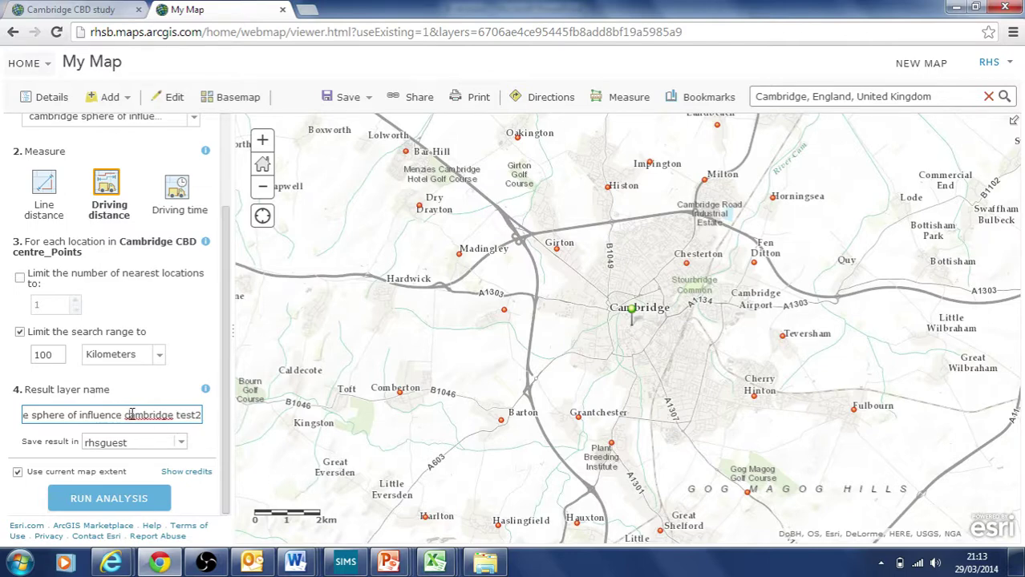
click(180, 443)
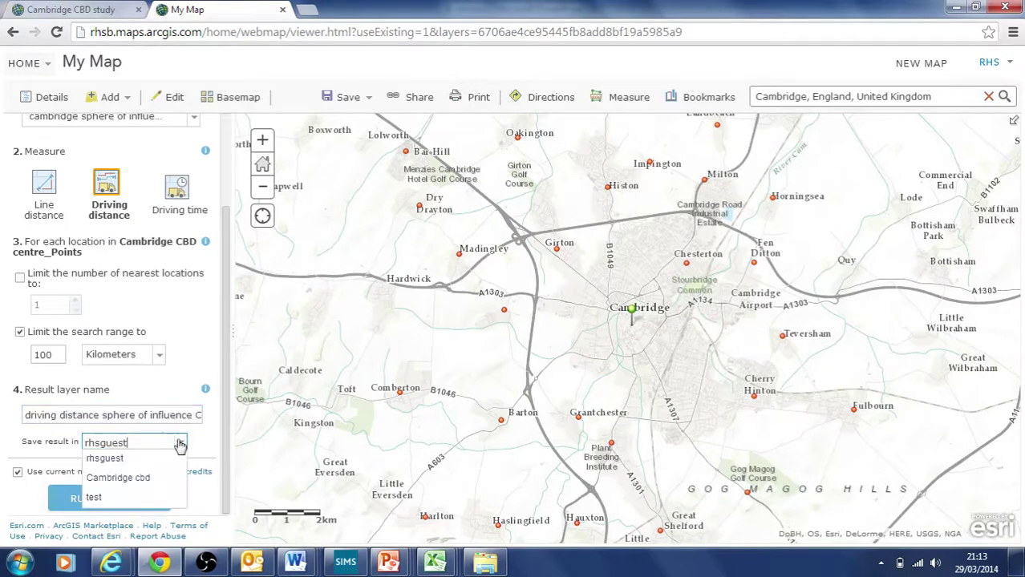
click(96, 496)
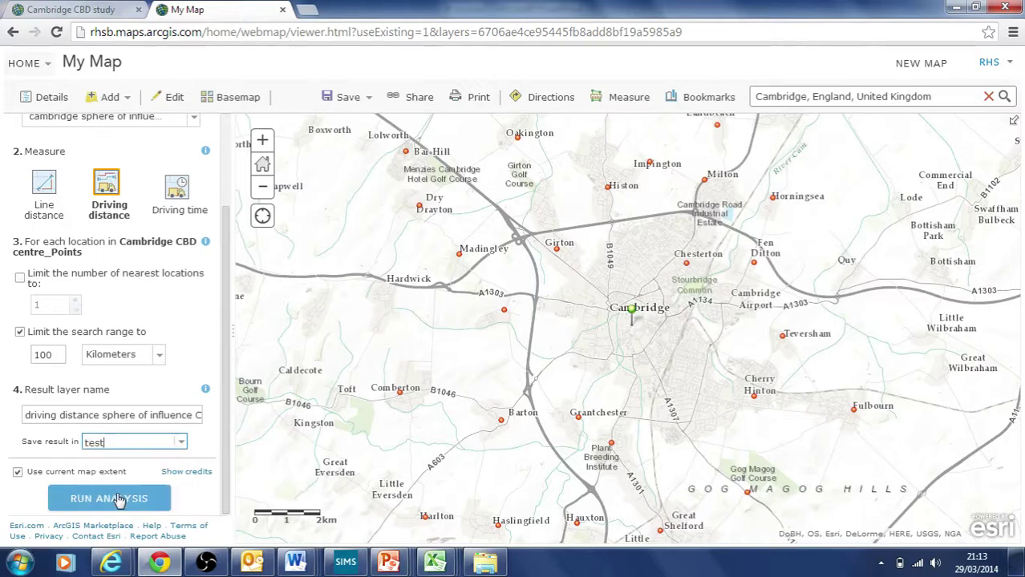
click(30, 475)
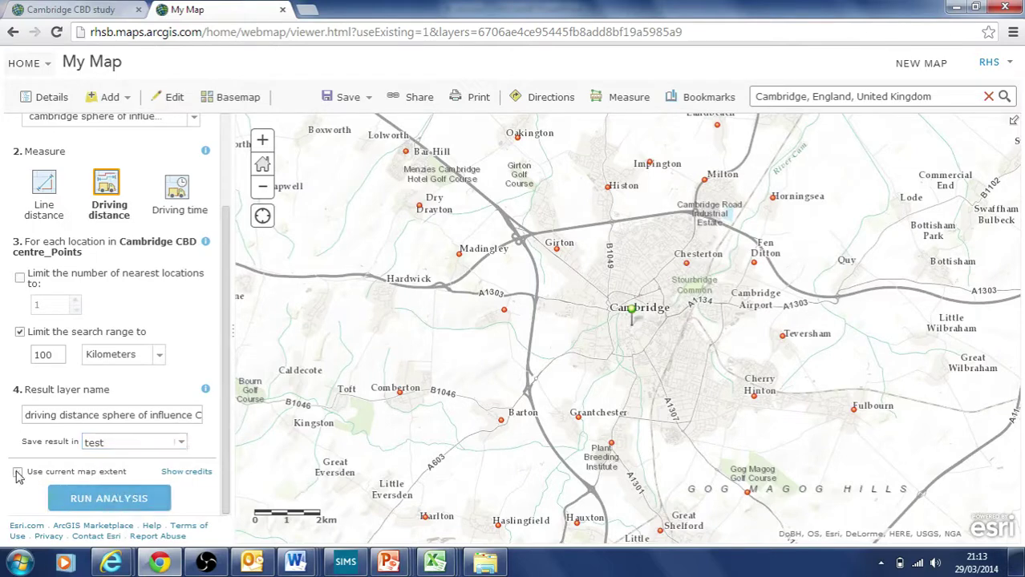
click(116, 500)
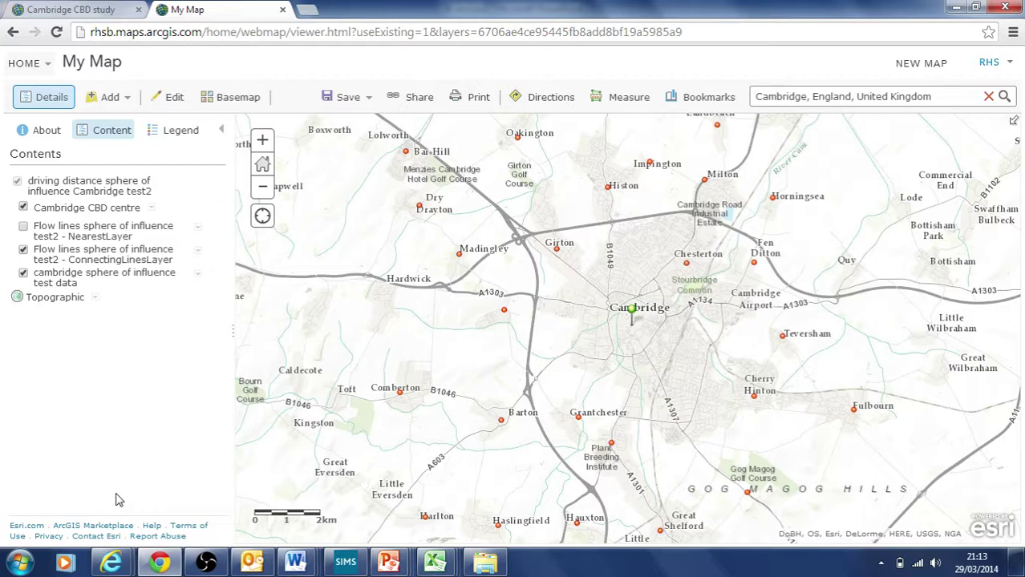
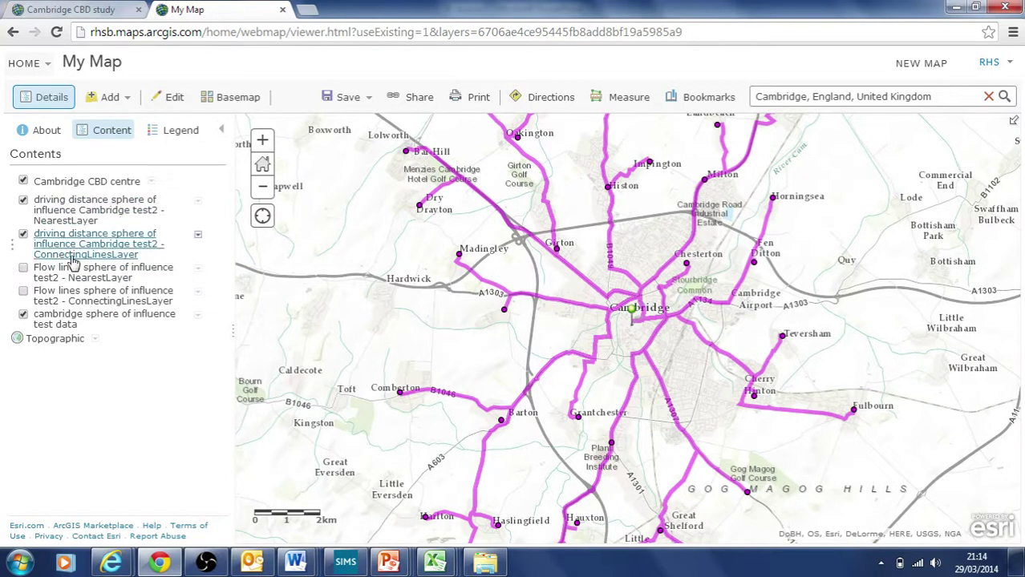
Step: Hide the driving distance NearestLayer and keep the driving distance ConnectingLinesLayer shown on the map
click(23, 200)
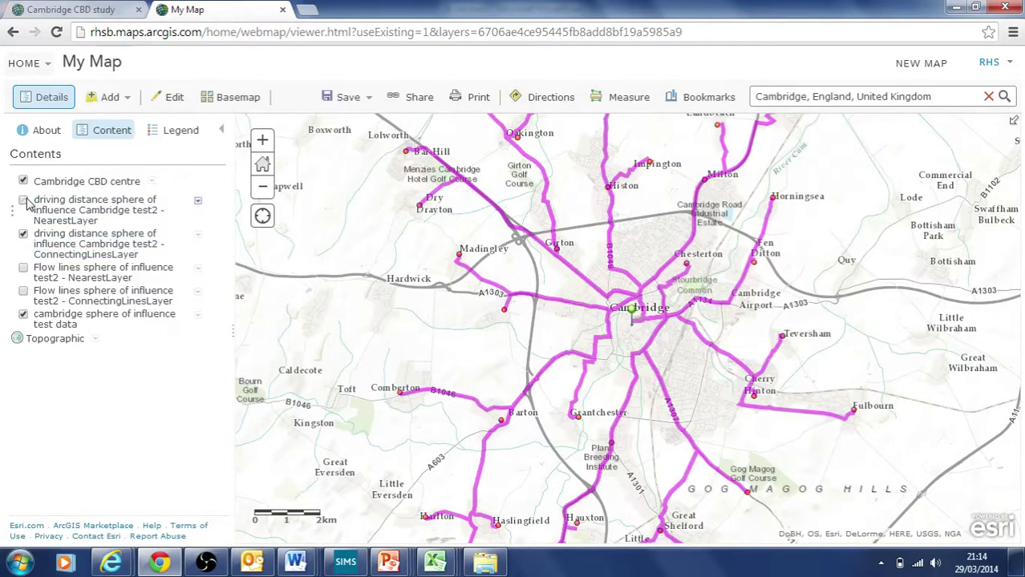
click(24, 235)
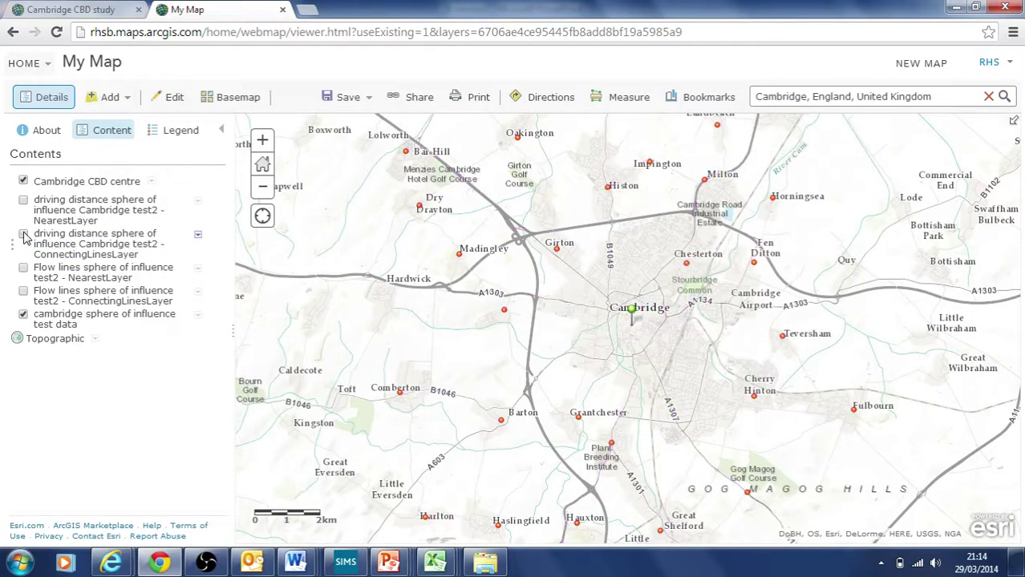
click(23, 235)
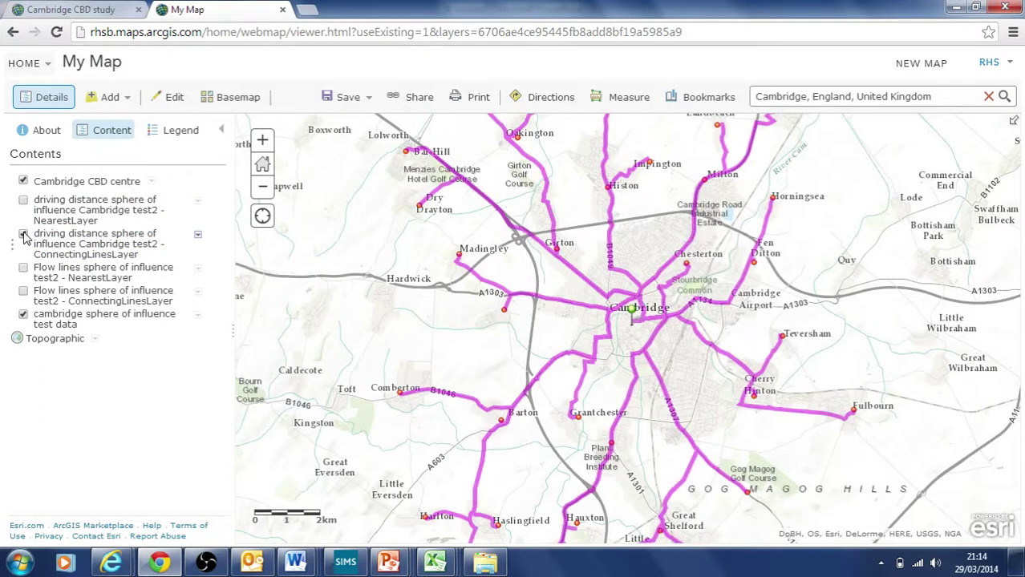
Step: Set the driving distance ConnectingLinesLayer to be symbolized by size using the To_number_of_people field
click(198, 236)
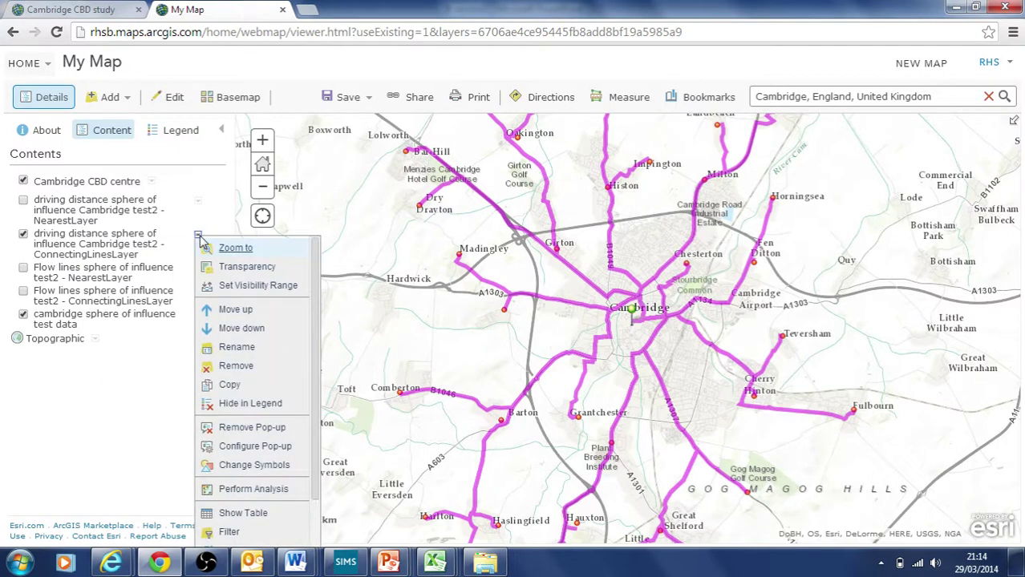
click(234, 466)
click(215, 199)
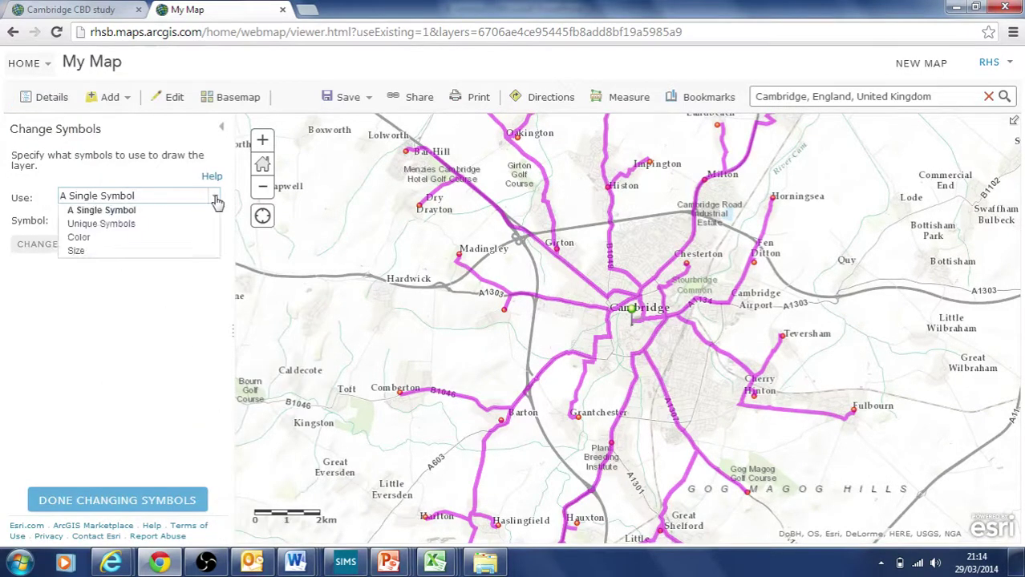
click(163, 251)
click(215, 222)
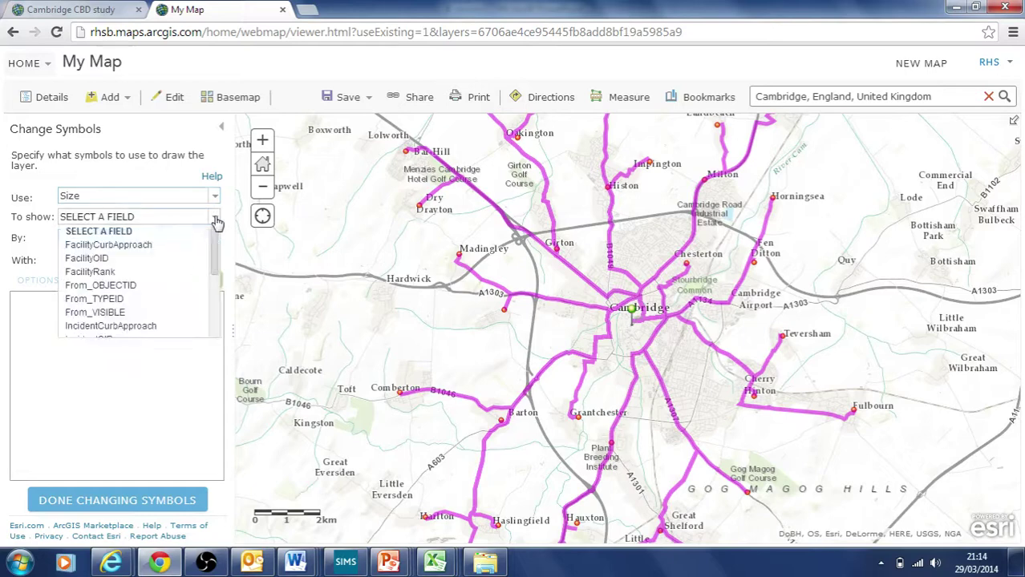
drag(213, 259, 215, 321)
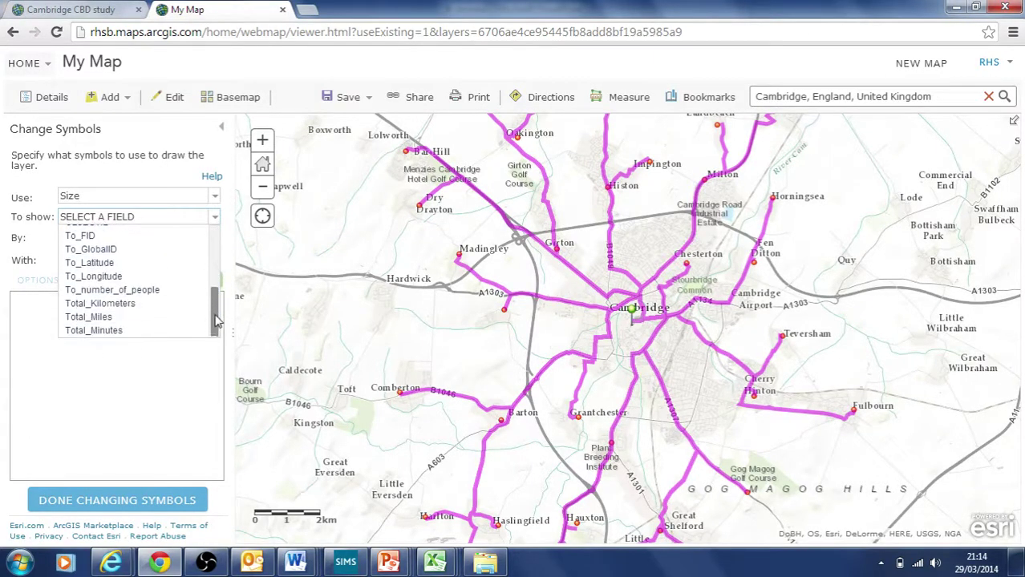
click(138, 290)
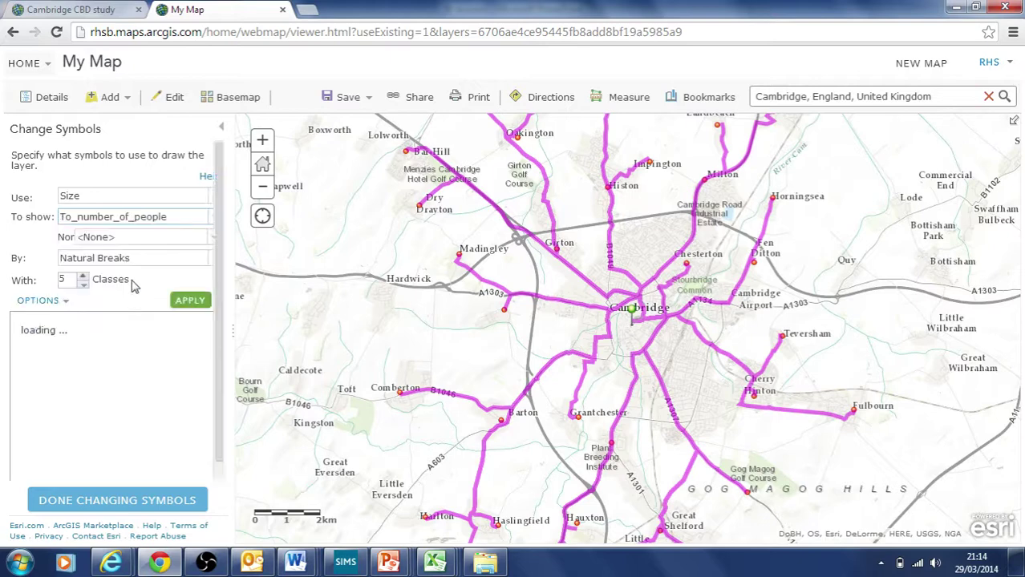
Step: Classify the driving route sizes by Equal Interval with 6 classes and apply the classification
click(217, 261)
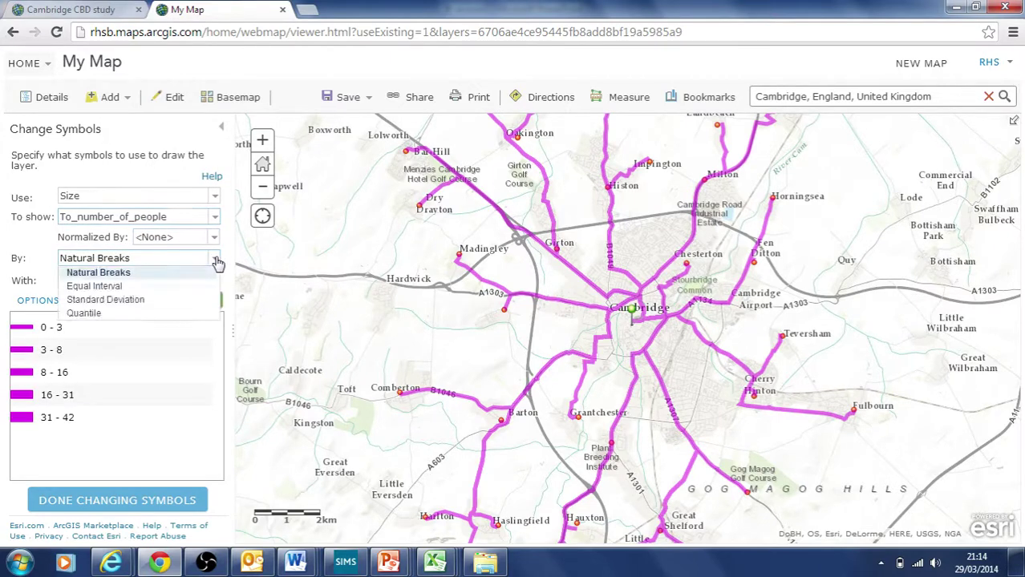
click(215, 279)
click(217, 260)
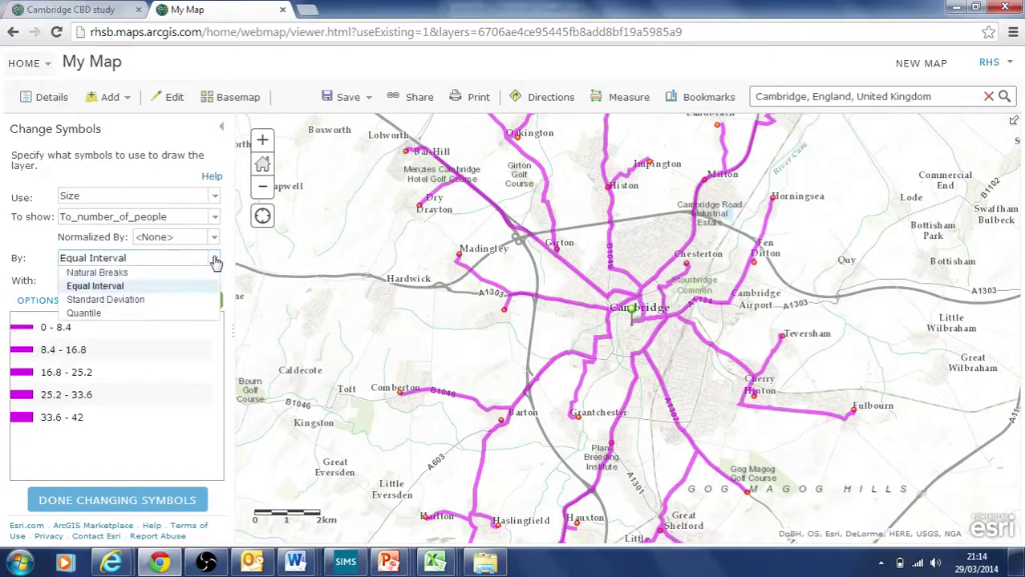
click(195, 285)
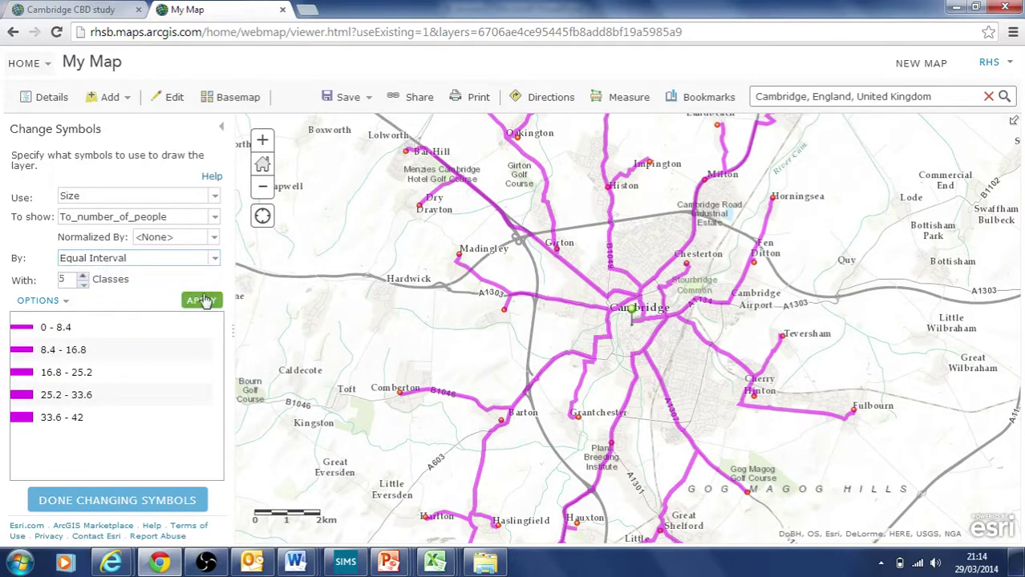
click(83, 275)
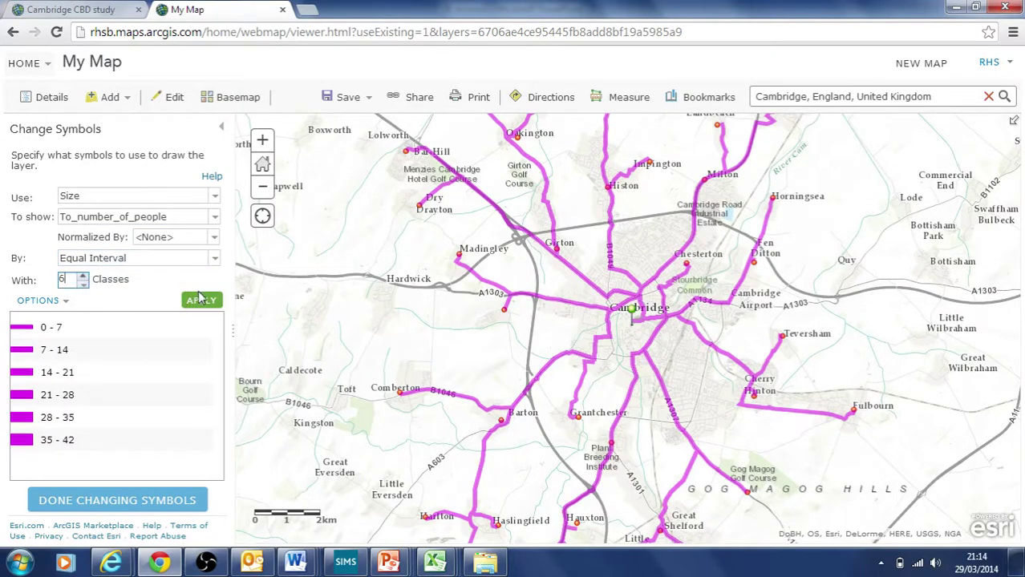
click(199, 298)
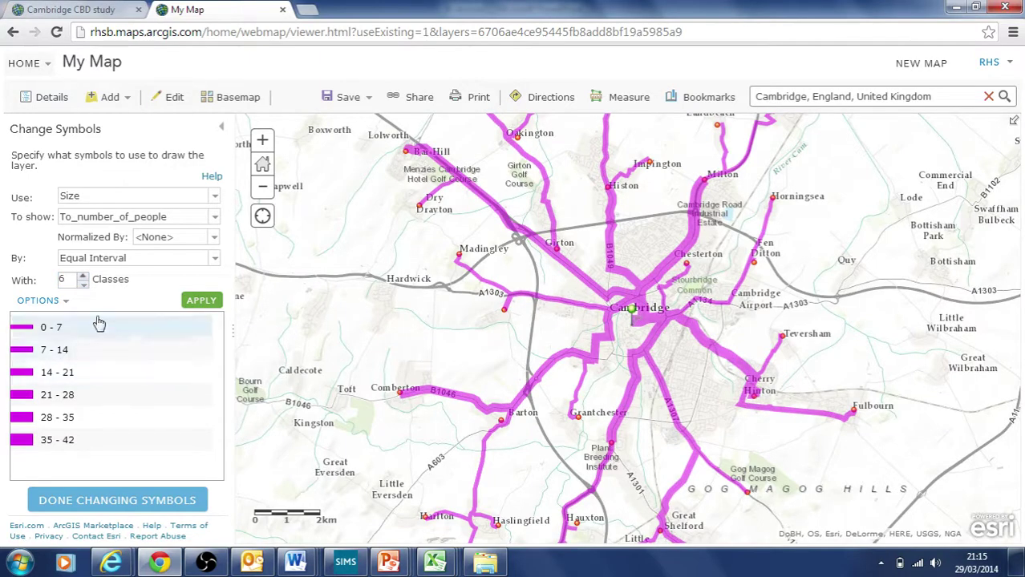
Step: Change all size symbols of the driving distance lines to a start width of 1 px and an end width of 16 px
click(66, 301)
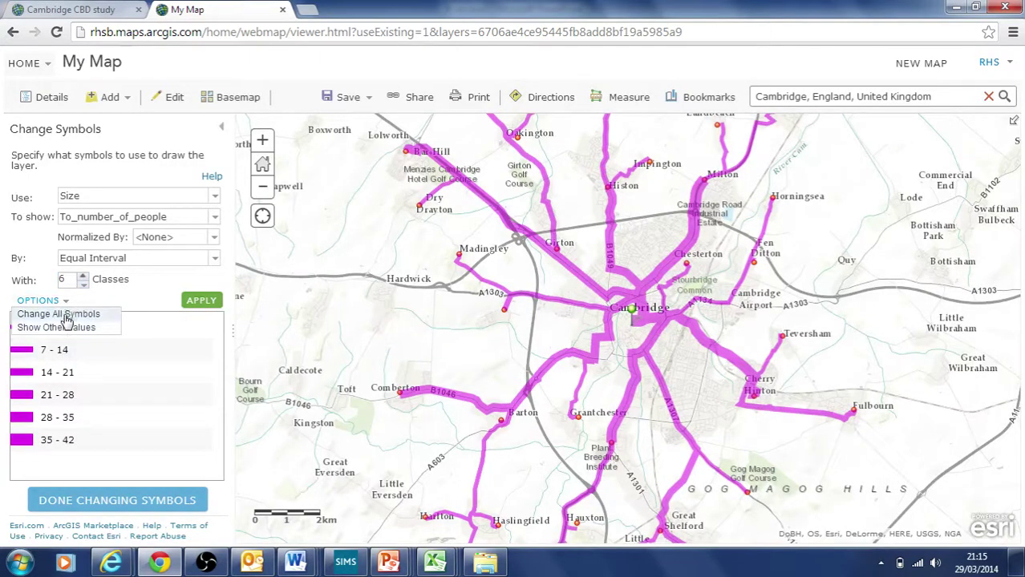
click(65, 315)
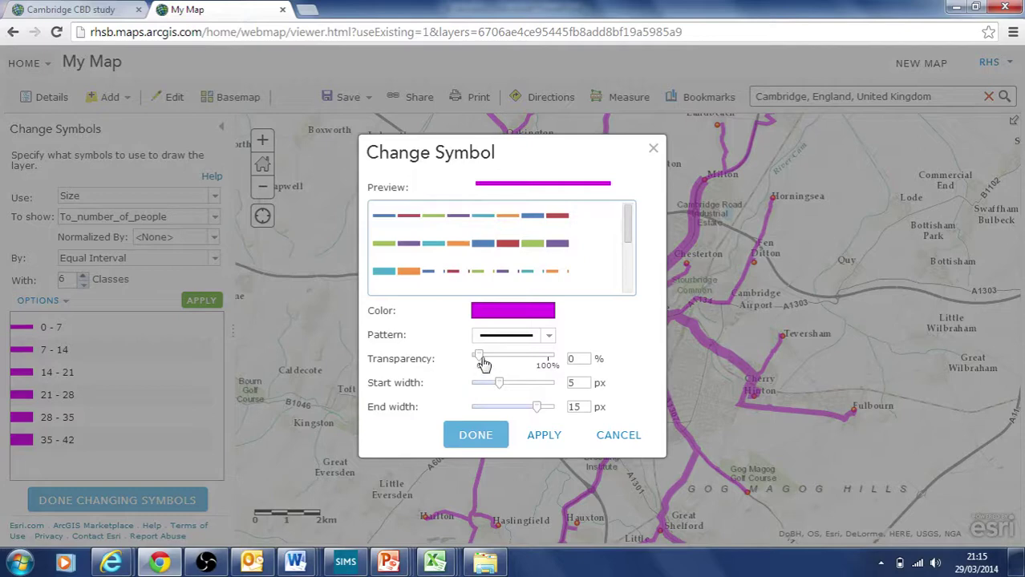
drag(499, 388, 482, 388)
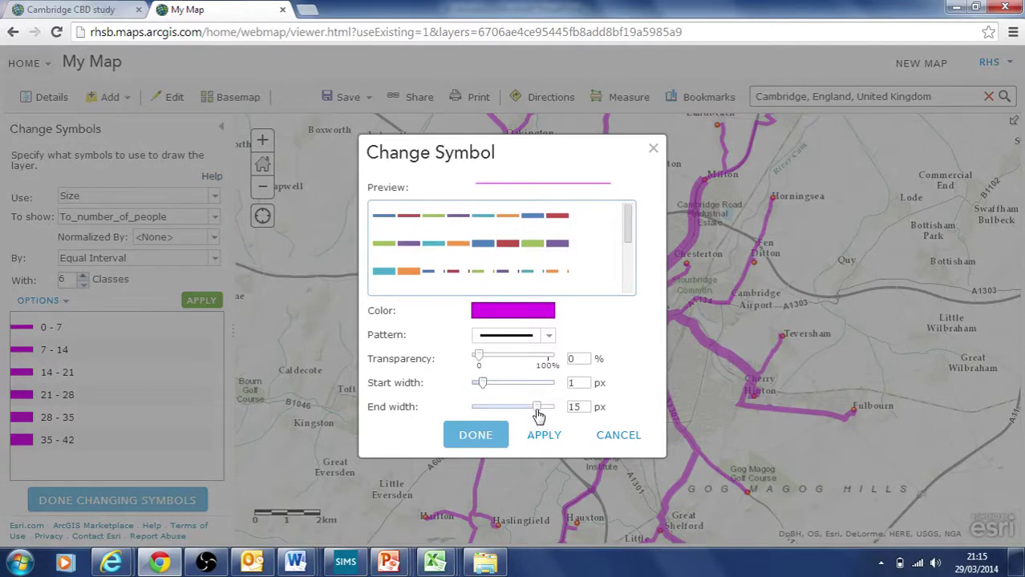
drag(540, 413, 542, 413)
click(544, 436)
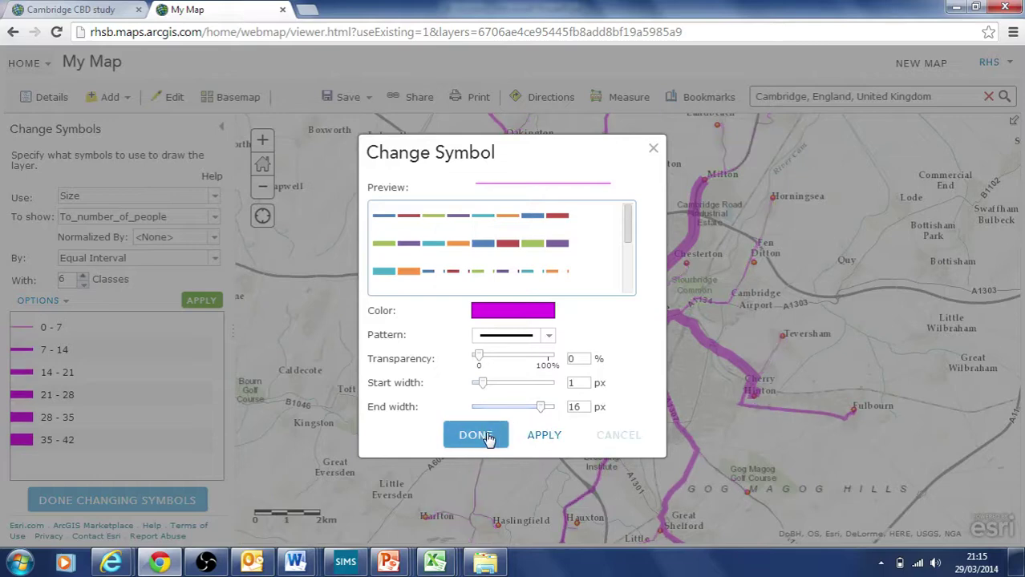
click(478, 435)
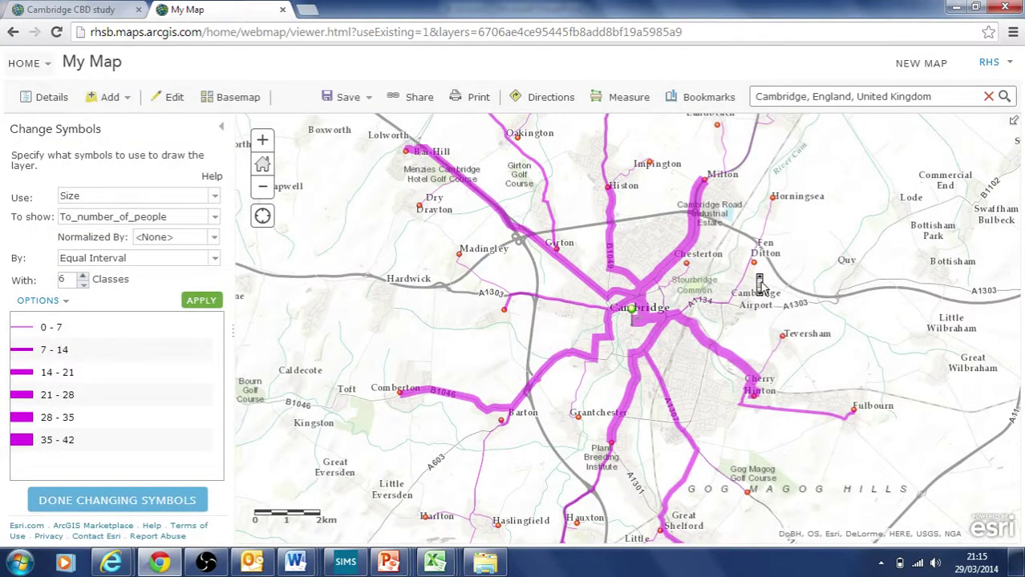
Step: View all the resized driving routes around Cambridge, finish changing symbols and dismiss the Windows color scheme prompt
click(263, 186)
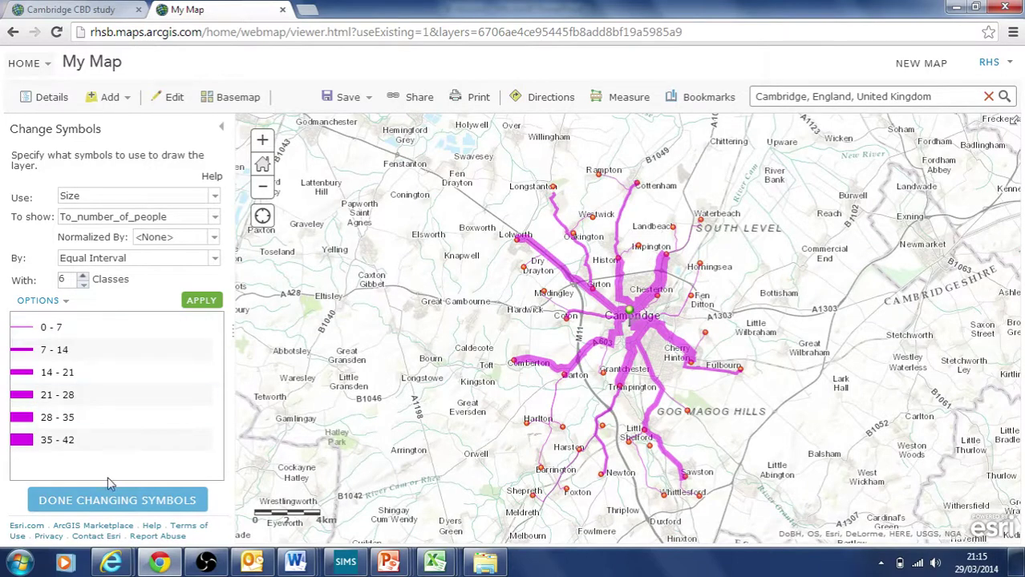
click(113, 501)
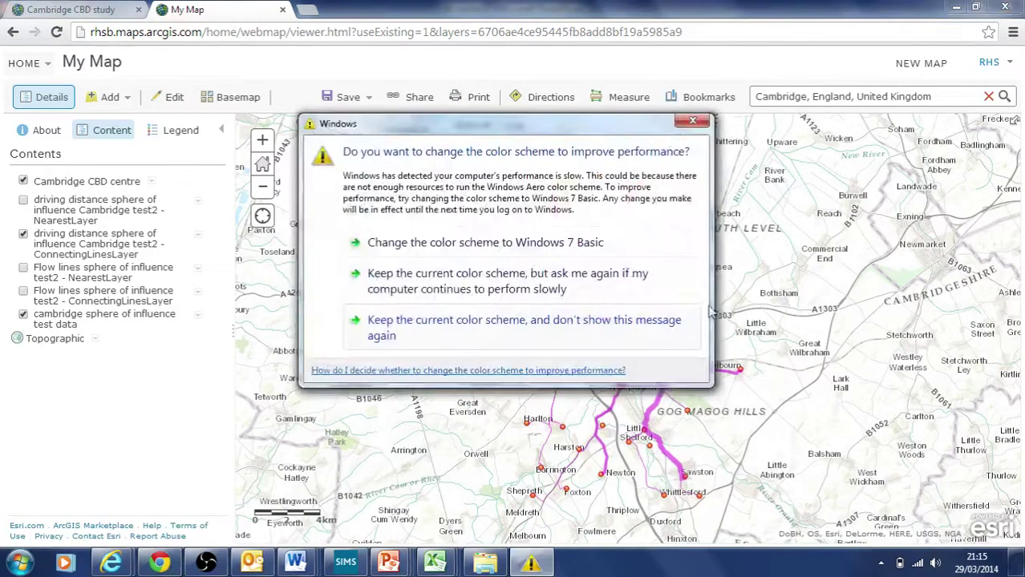
click(703, 124)
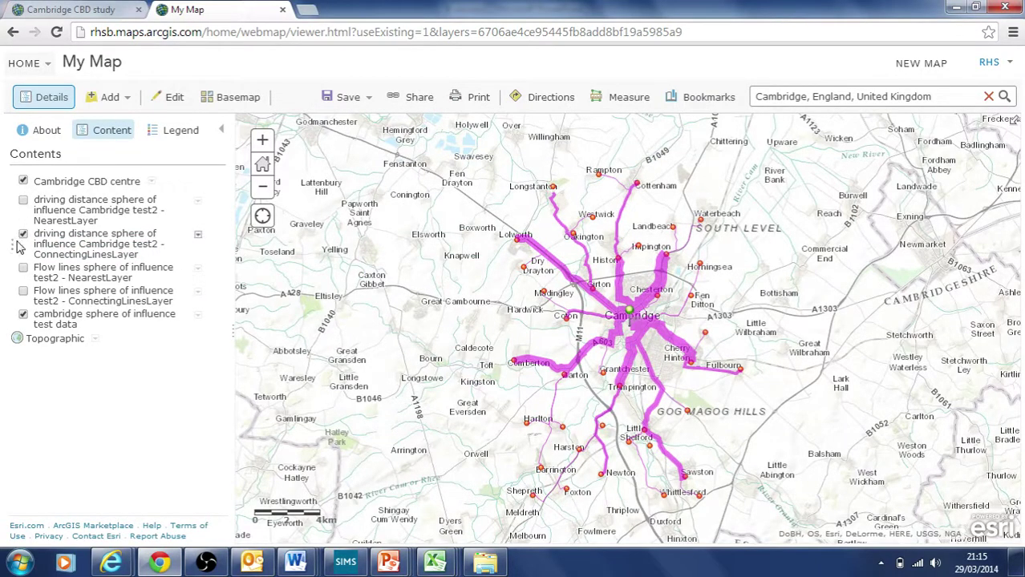
Step: Show the "Flow lines sphere of influence test2" ConnectingLinesLayer and toggle the driving distance lines off and on to compare both
click(24, 269)
click(23, 291)
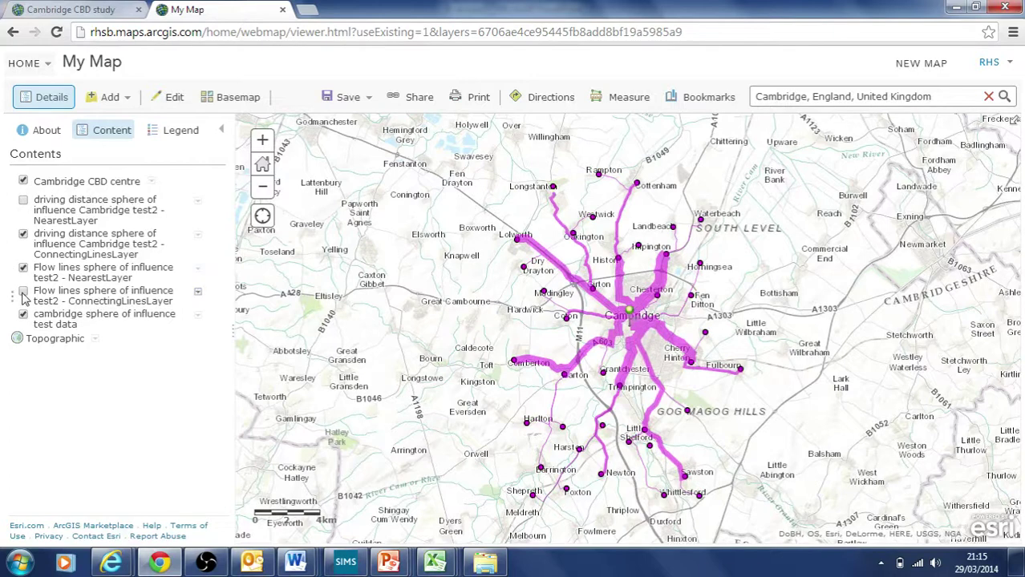
click(24, 269)
click(23, 235)
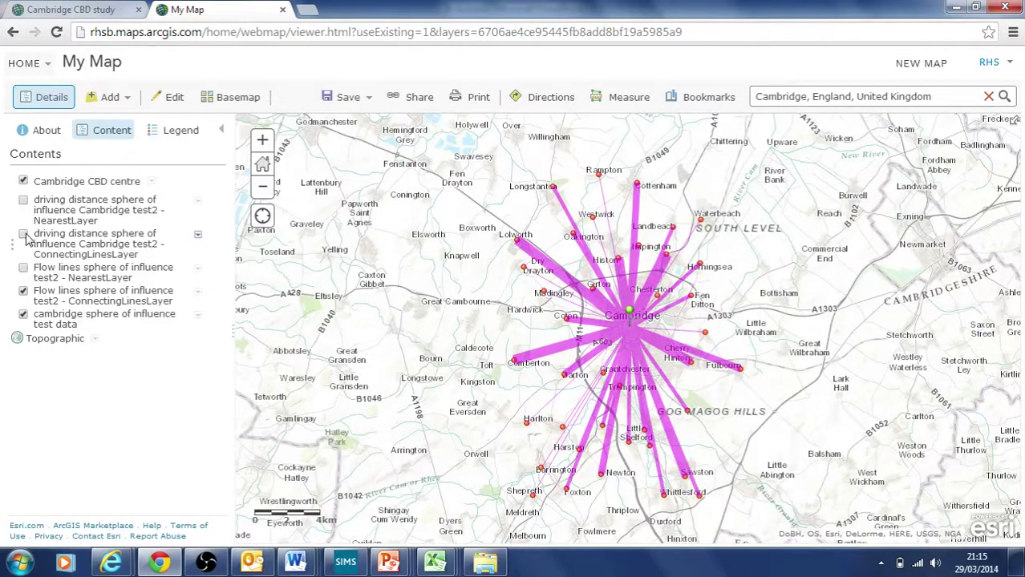
click(24, 235)
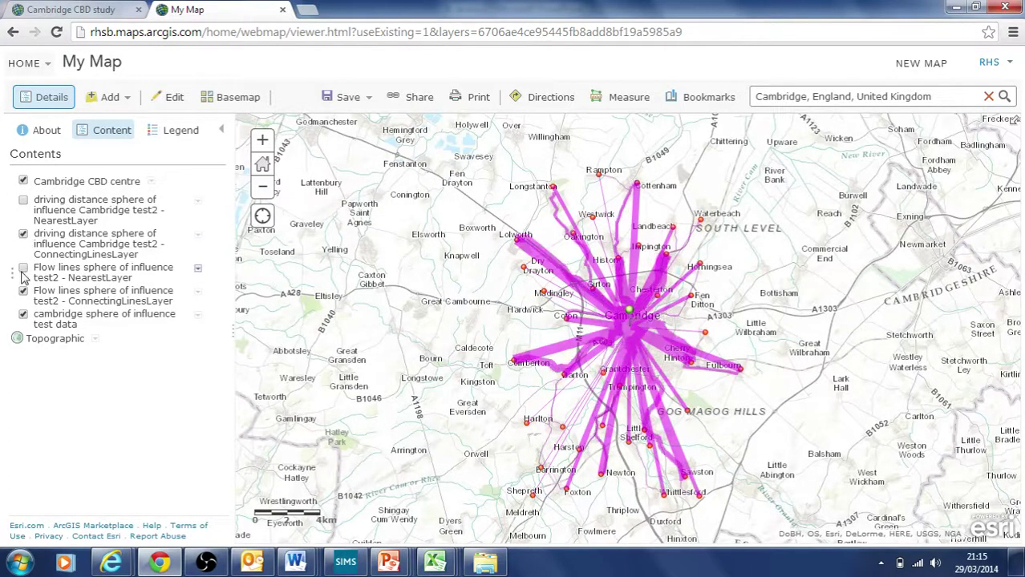
Step: Hide the Flow lines ConnectingLinesLayer and toggle the driving distance ConnectingLinesLayer off and back on to view its routes
click(23, 292)
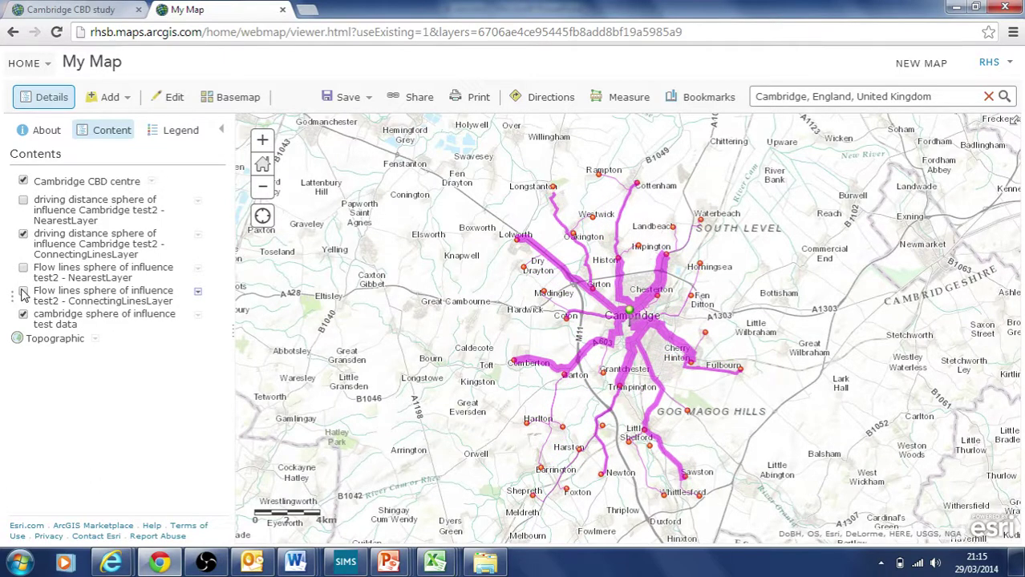
click(24, 236)
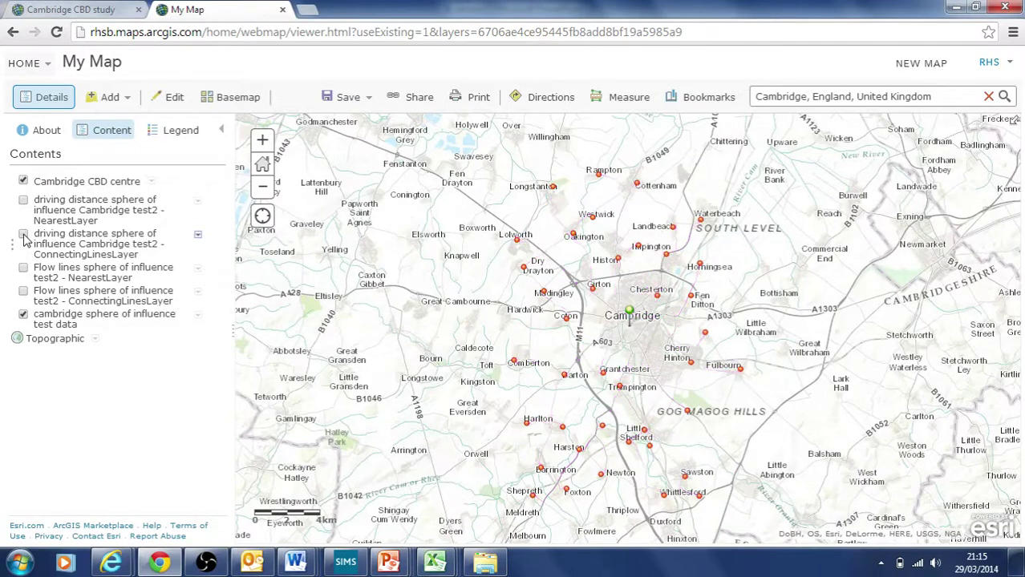
click(24, 236)
click(24, 236)
click(24, 235)
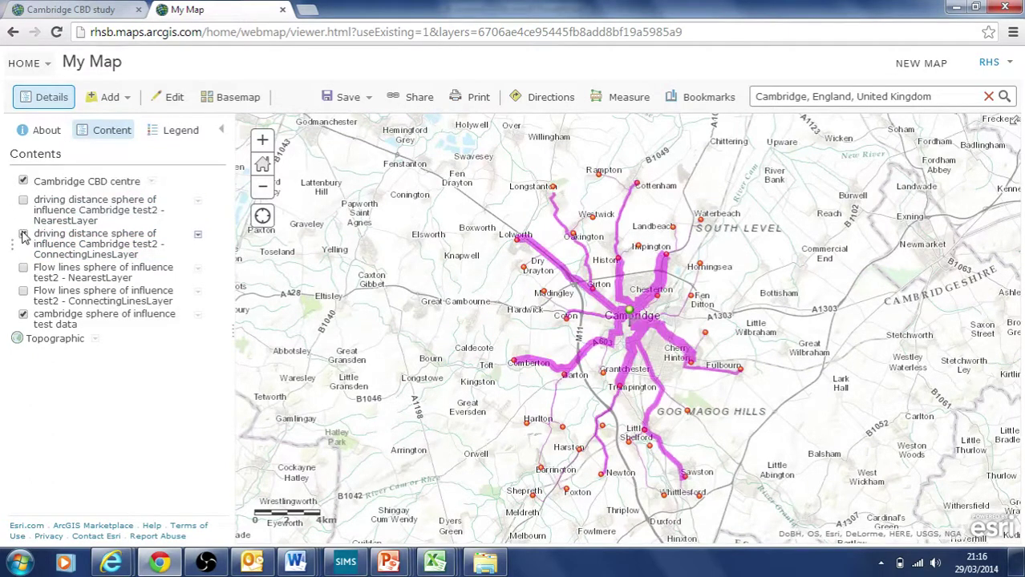
Step: Start a Create Drive-Time Areas proximity analysis on the points of the Cambridge CBD centre layer
click(151, 182)
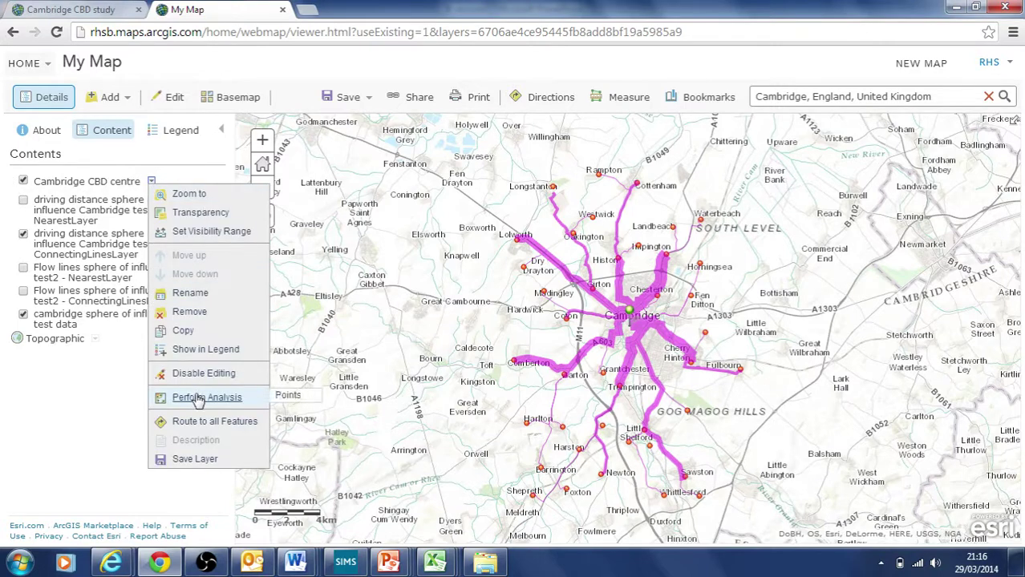
click(286, 396)
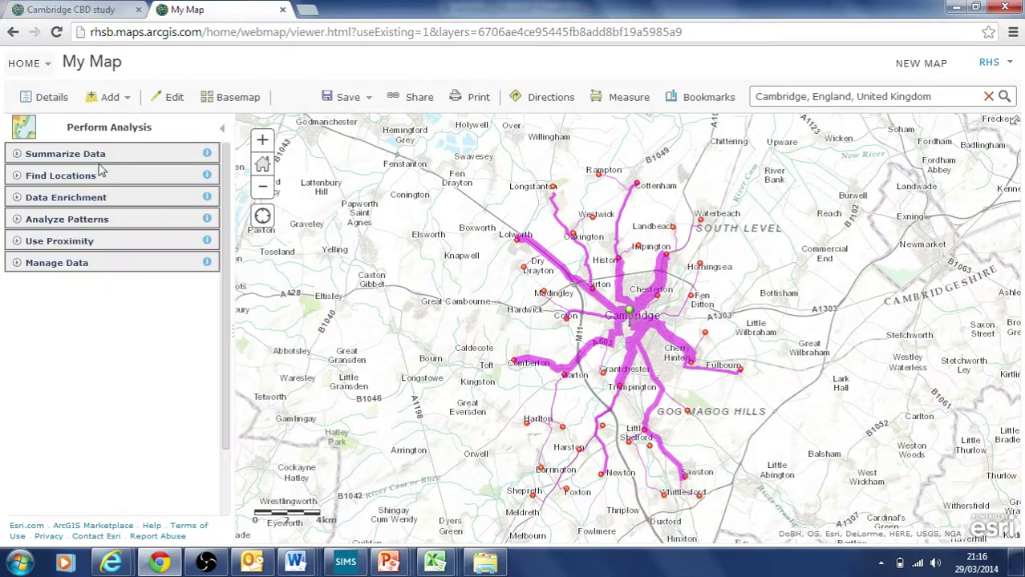
click(64, 218)
click(64, 218)
click(64, 241)
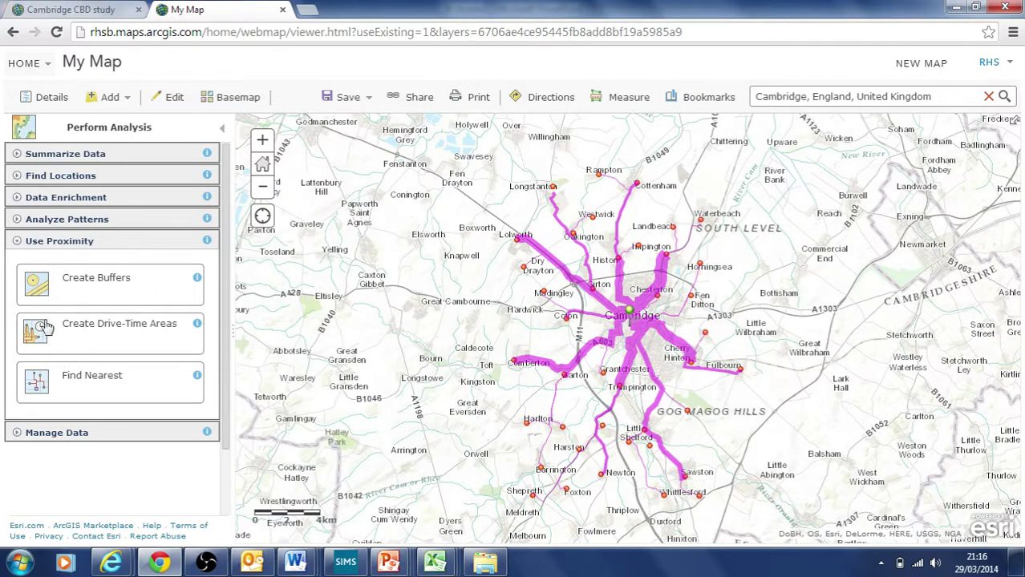
click(114, 336)
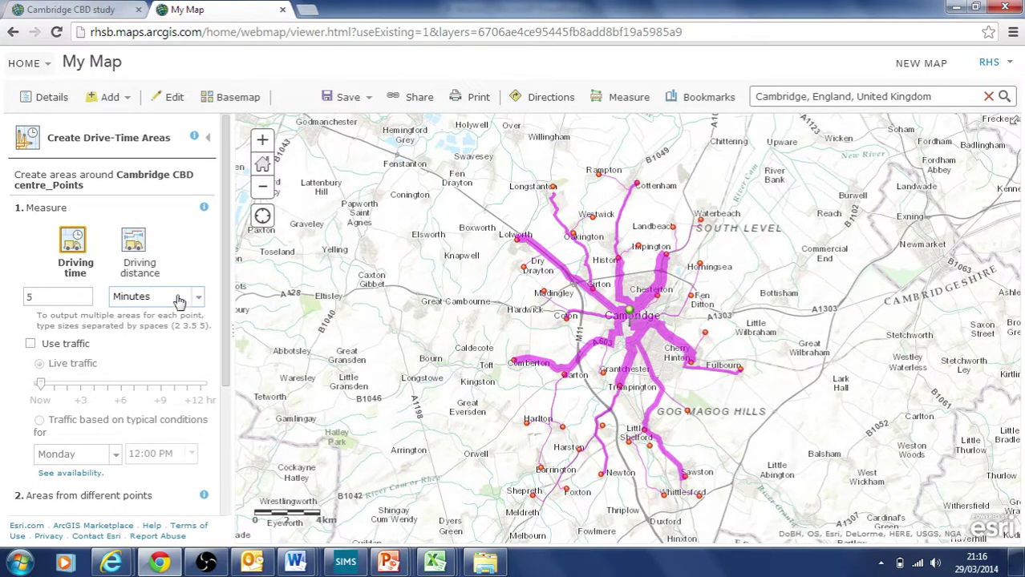
Step: Set the driving times to 5 10 15 20 25 minutes and dismiss the Windows color scheme prompt
click(45, 297)
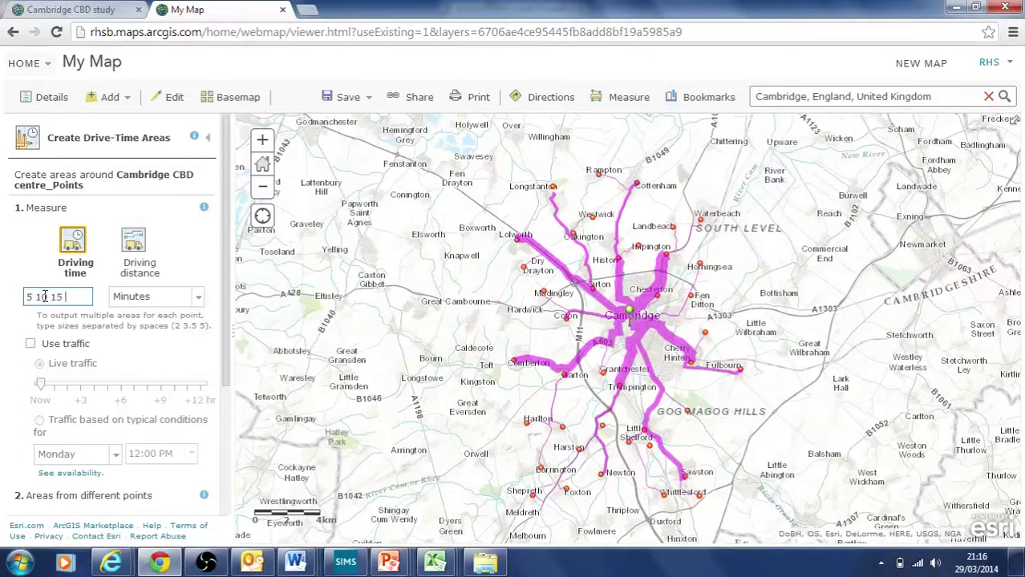
text(20 25)
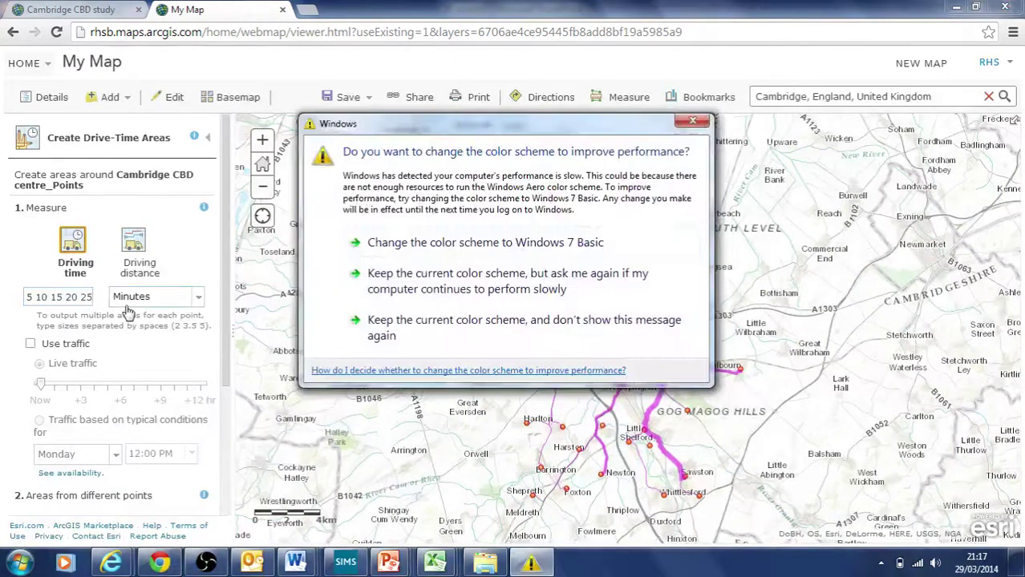
click(702, 123)
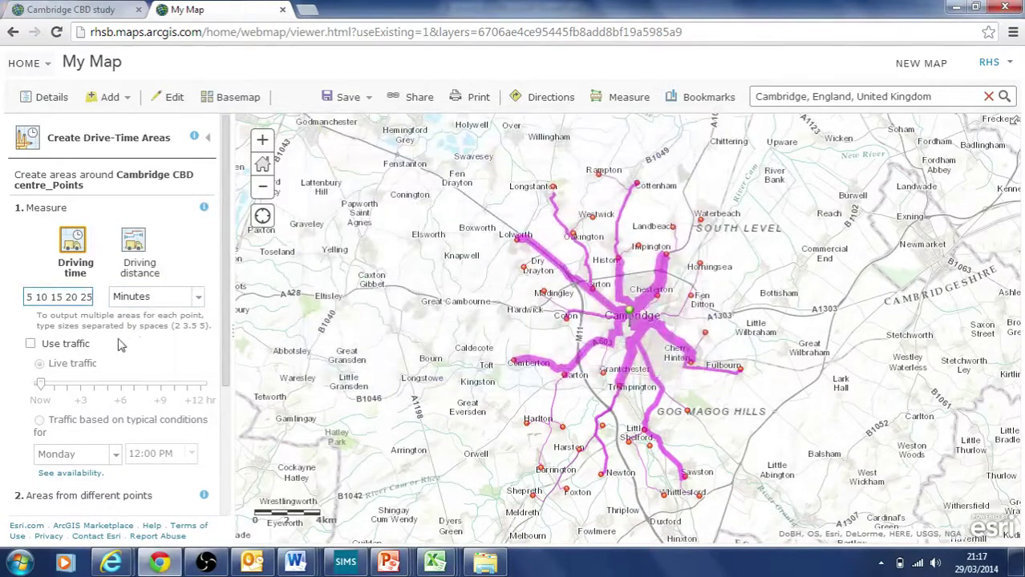
click(199, 299)
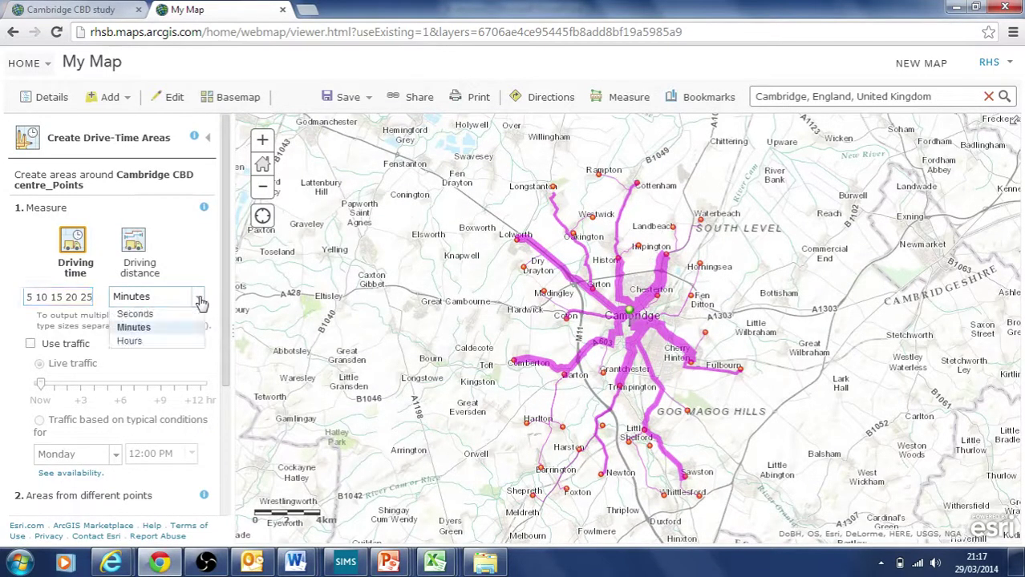
click(200, 301)
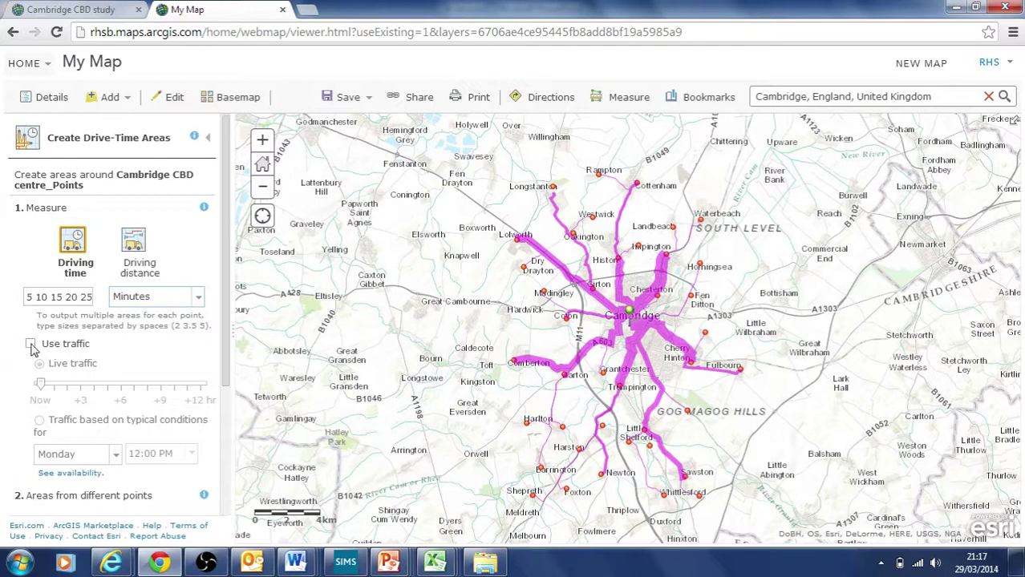
Step: Enable traffic for the drive-time areas, based on typical conditions for Thursday at 2:00 PM
scroll(120, 321, down, 2)
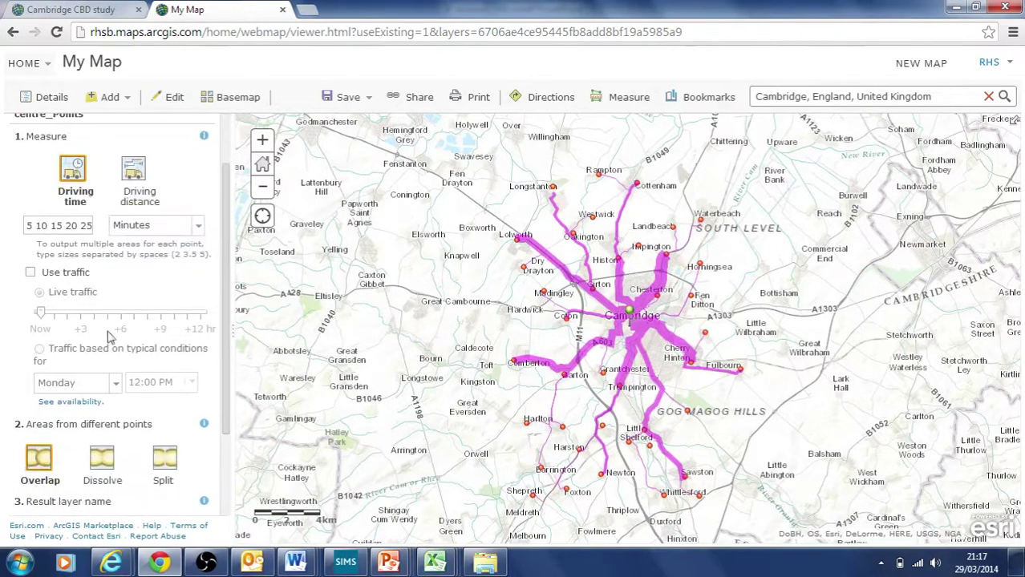
click(31, 273)
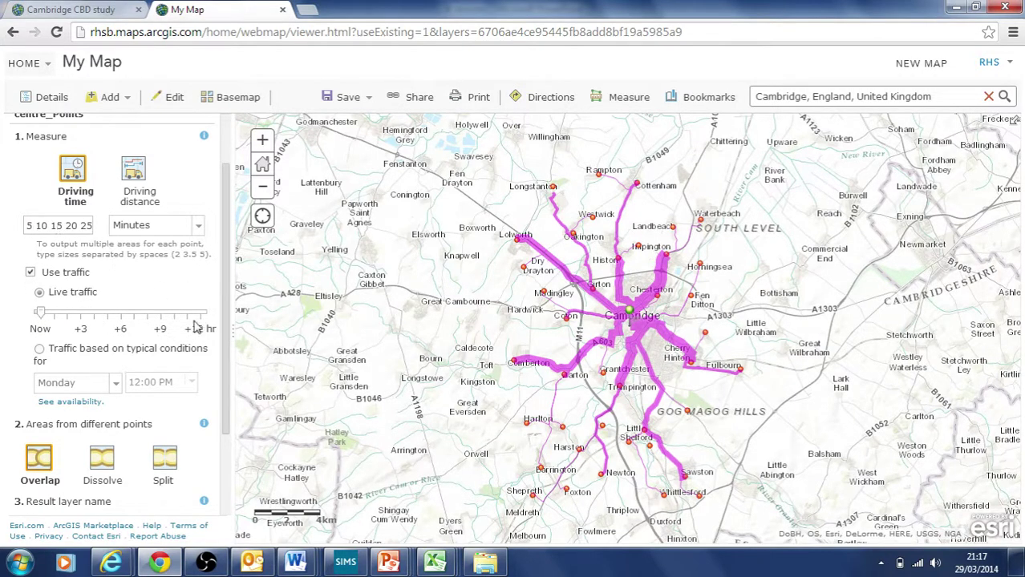
click(38, 350)
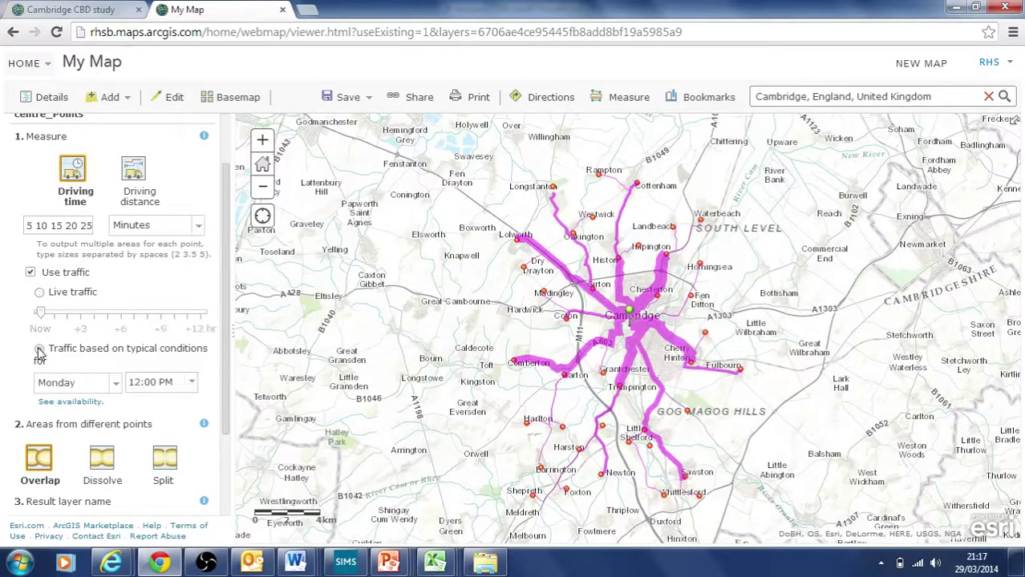
click(115, 384)
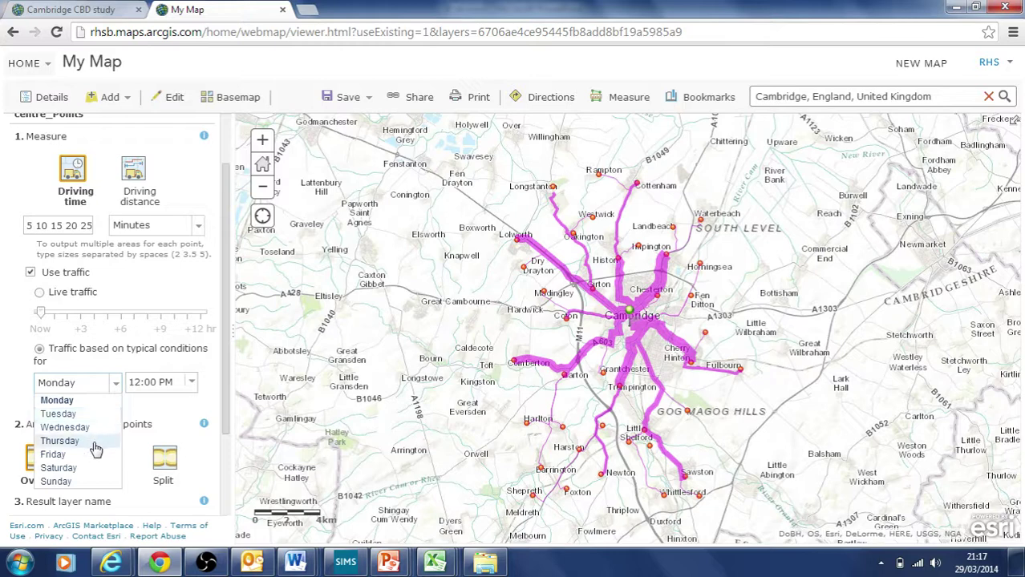
click(61, 441)
click(192, 385)
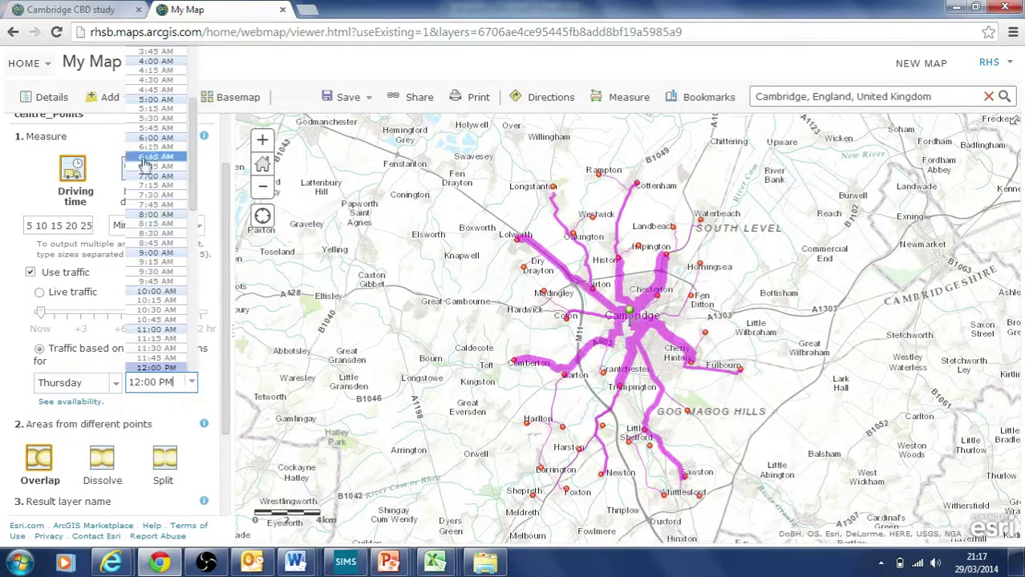
scroll(181, 249, down, 3)
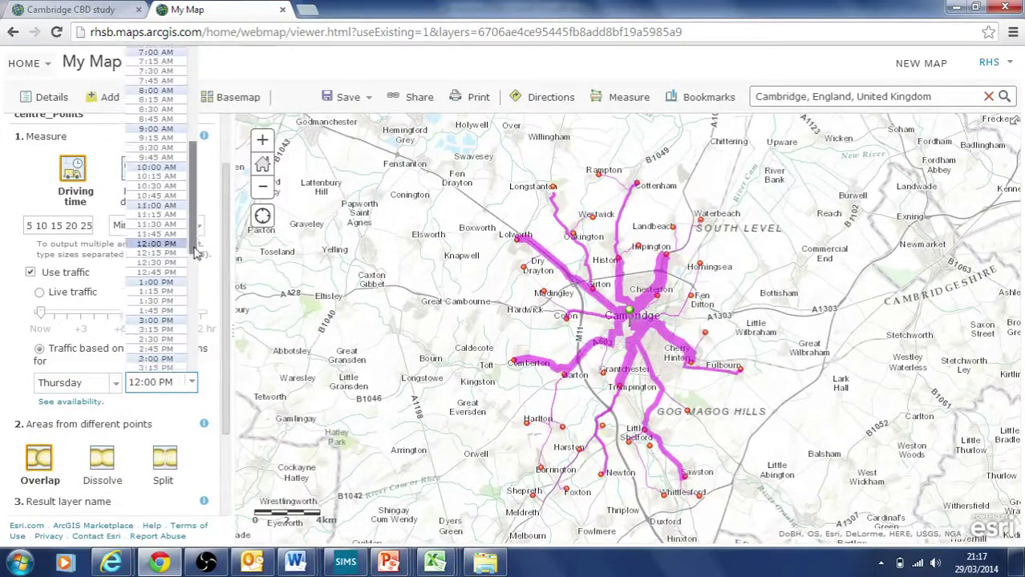
click(169, 267)
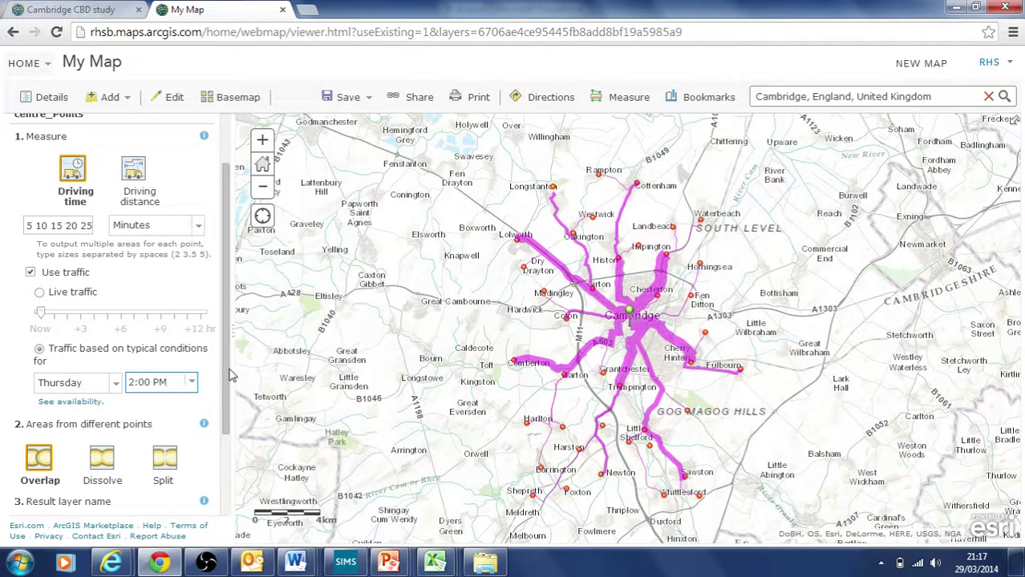
Step: Name the result layer "drive times minutes from CBD test"
scroll(220, 425, down, 3)
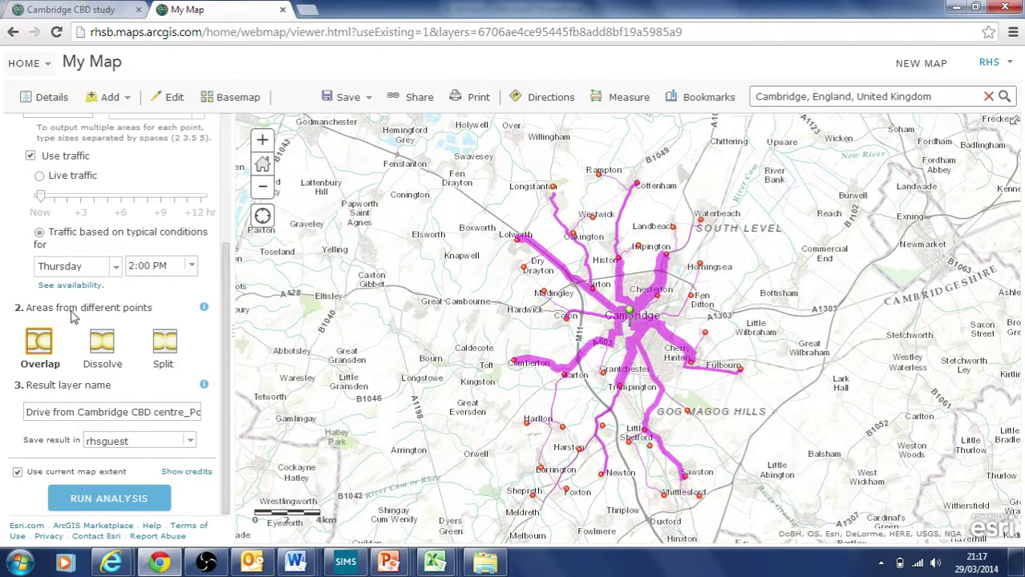
mouse_move(226, 282)
mouse_down()
mouse_move(235, 216)
mouse_move(236, 293)
mouse_up()
drag(29, 411, 296, 431)
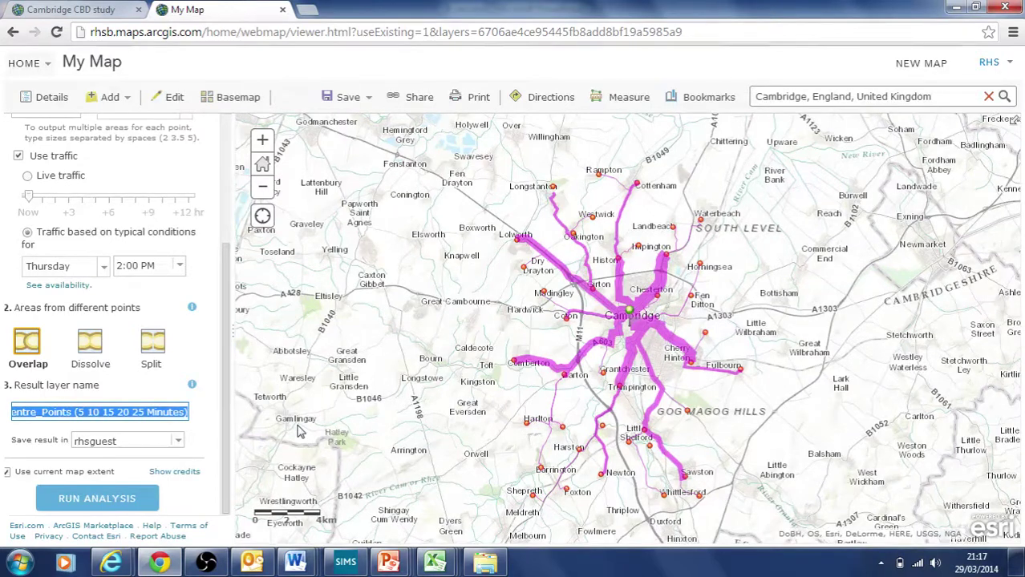
text(drive times minutes from c)
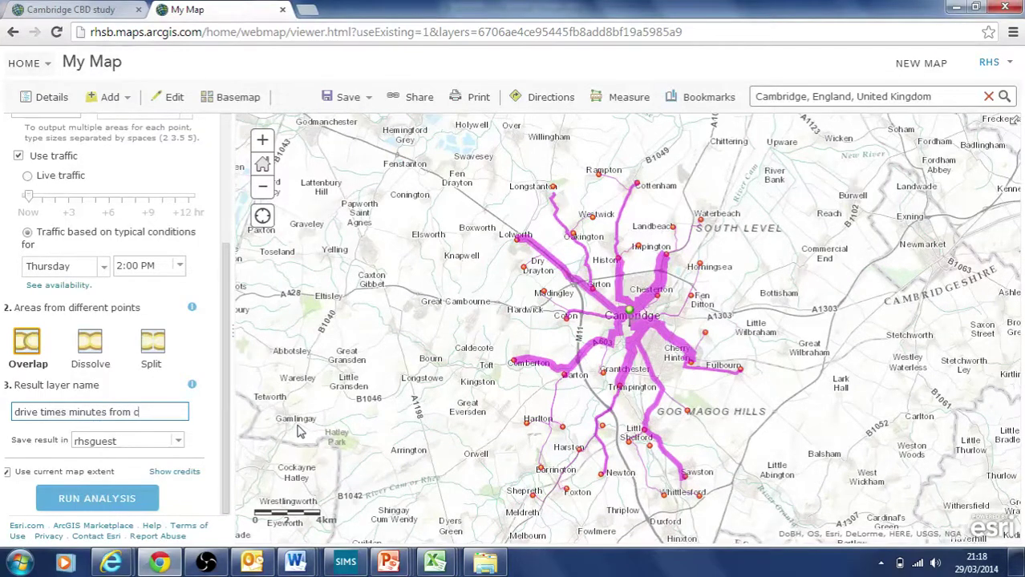
text(BD test)
Step: Save the result in the test folder, turn off the use of the current map extent and run the analysis
click(175, 442)
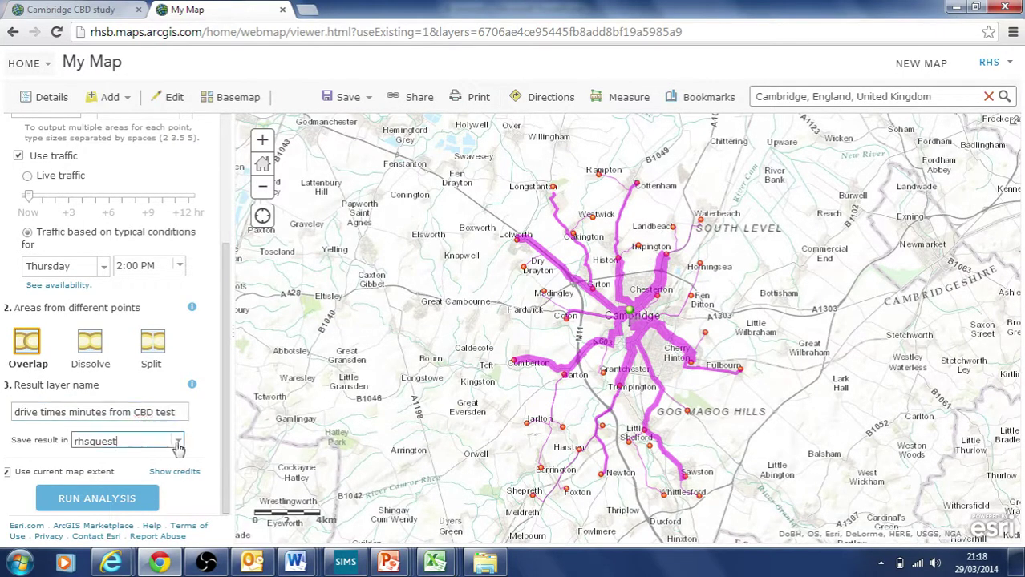
click(110, 496)
drag(4, 471, 6, 471)
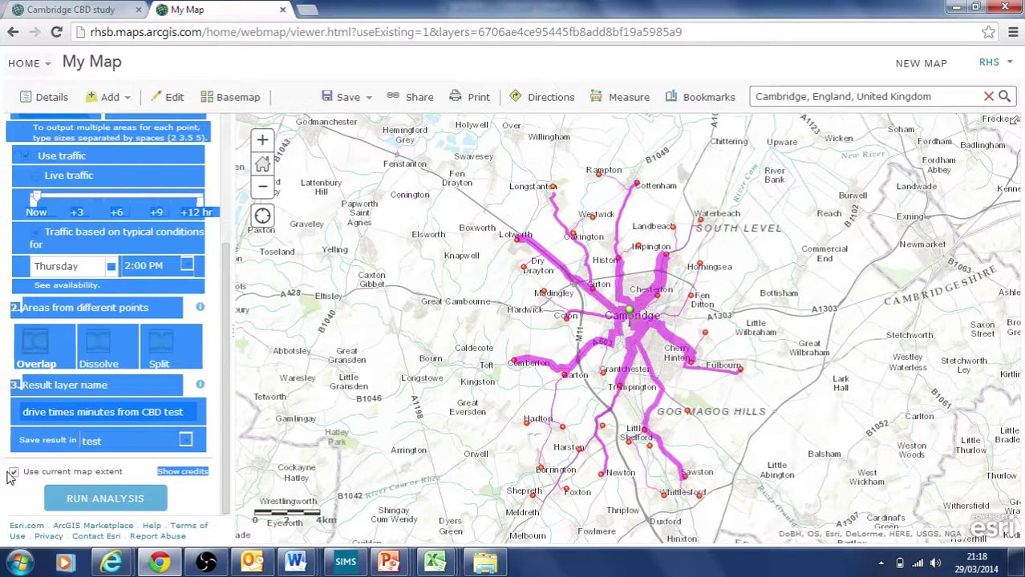
click(103, 475)
click(13, 473)
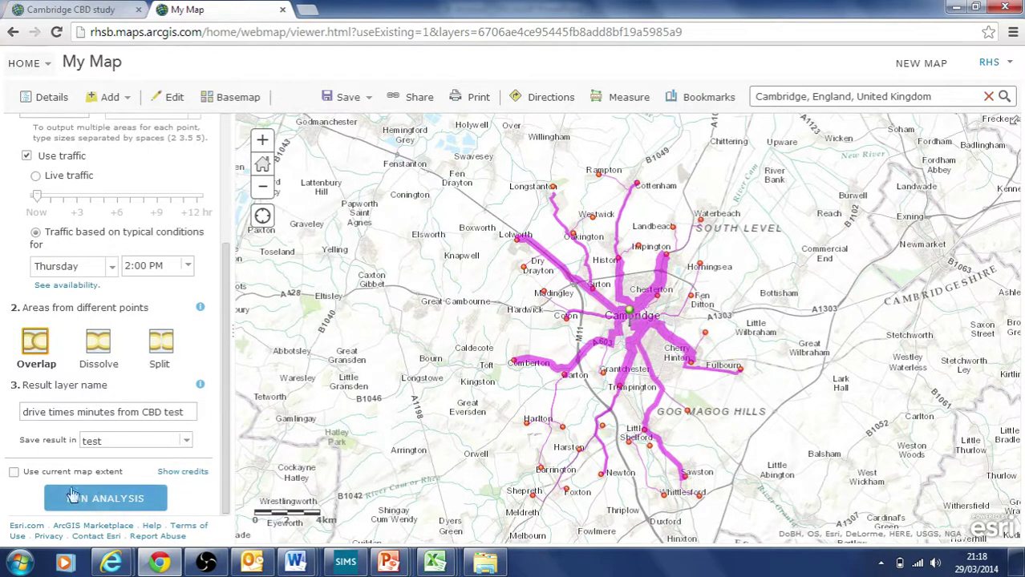
click(105, 500)
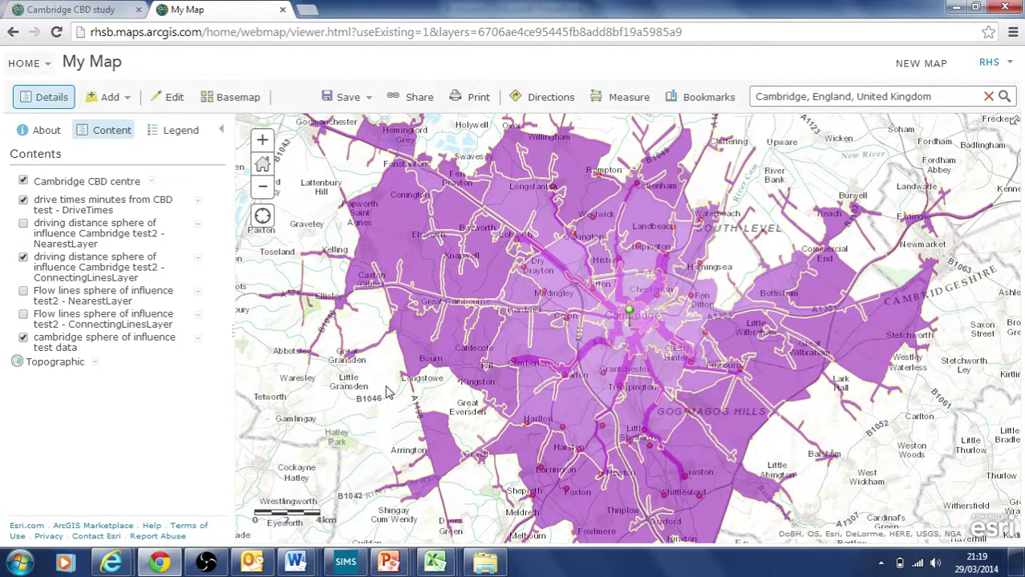
Step: Examine the extent of the drive-time areas around Cambridge and close the Chesterton village pop-up
scroll(388, 391, down, 1)
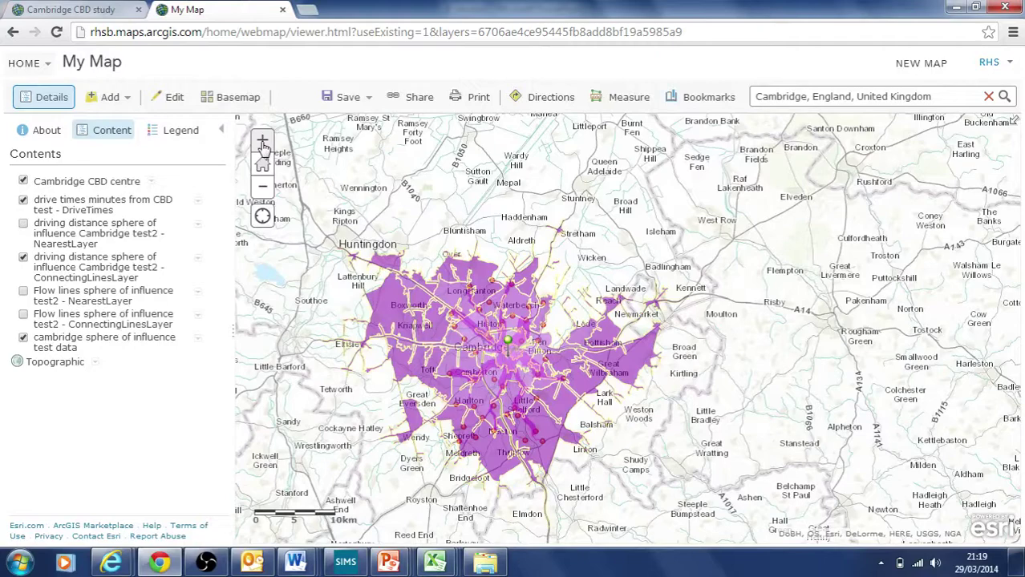
click(262, 142)
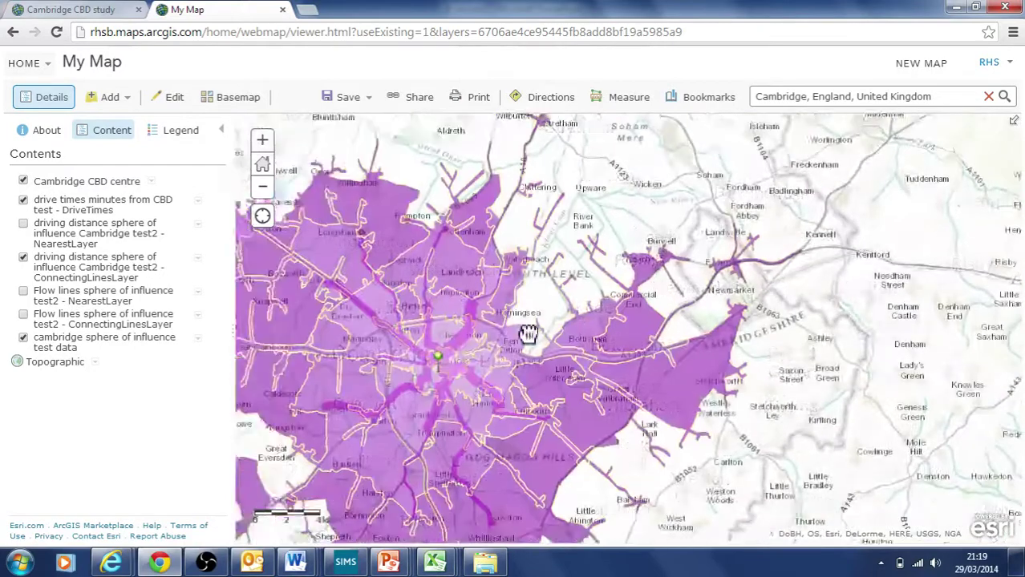
drag(528, 333, 631, 290)
click(618, 286)
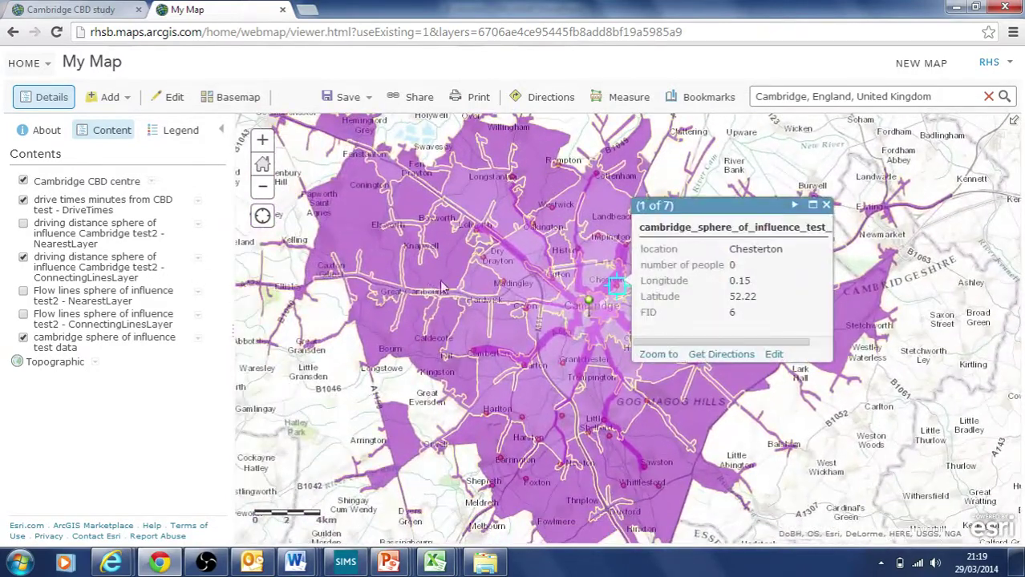
click(826, 206)
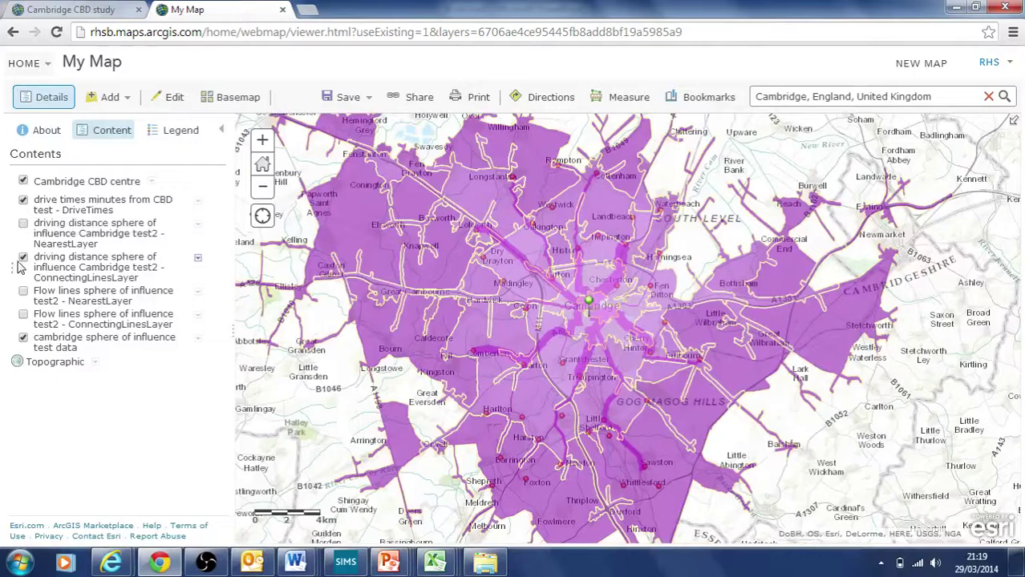
Step: Move the driving distance ConnectingLinesLayer above the DriveTimes layer and toggle the drive times off and on
drag(14, 265, 16, 203)
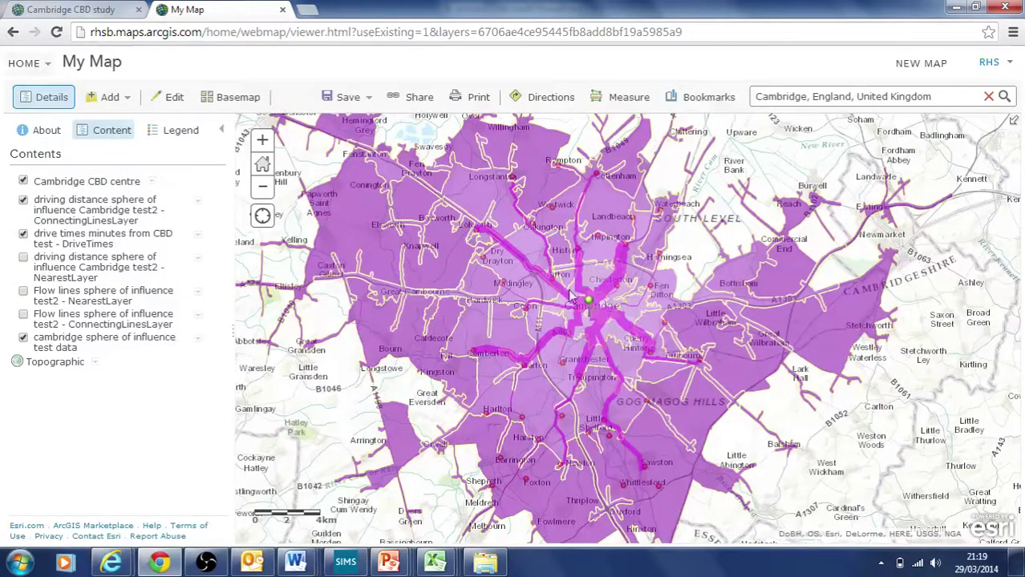
click(24, 234)
click(23, 235)
Step: Restyle the drive times minutes from CBD test - DriveTimes layer by color, based on the FromBreak field
click(198, 235)
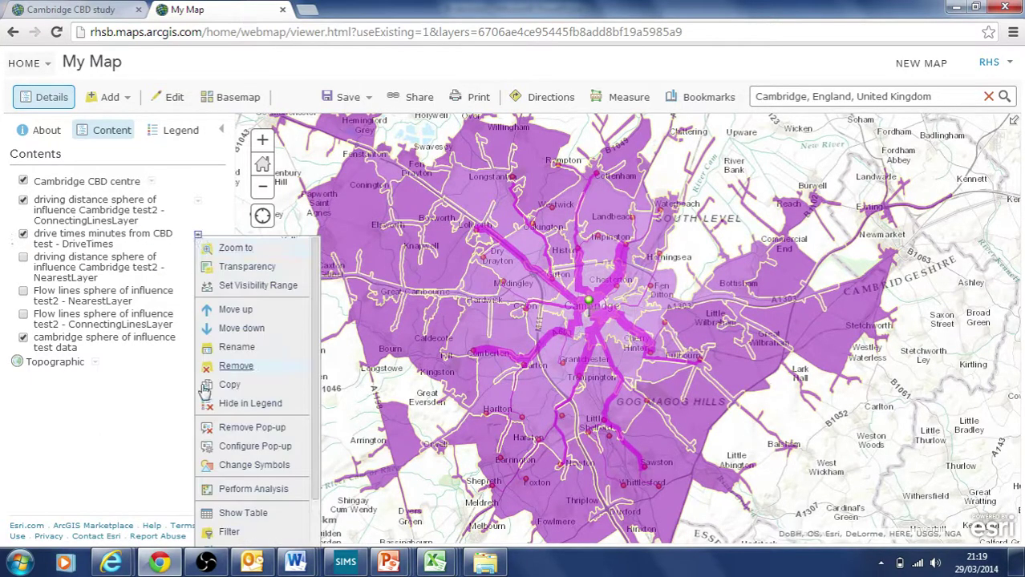
click(238, 468)
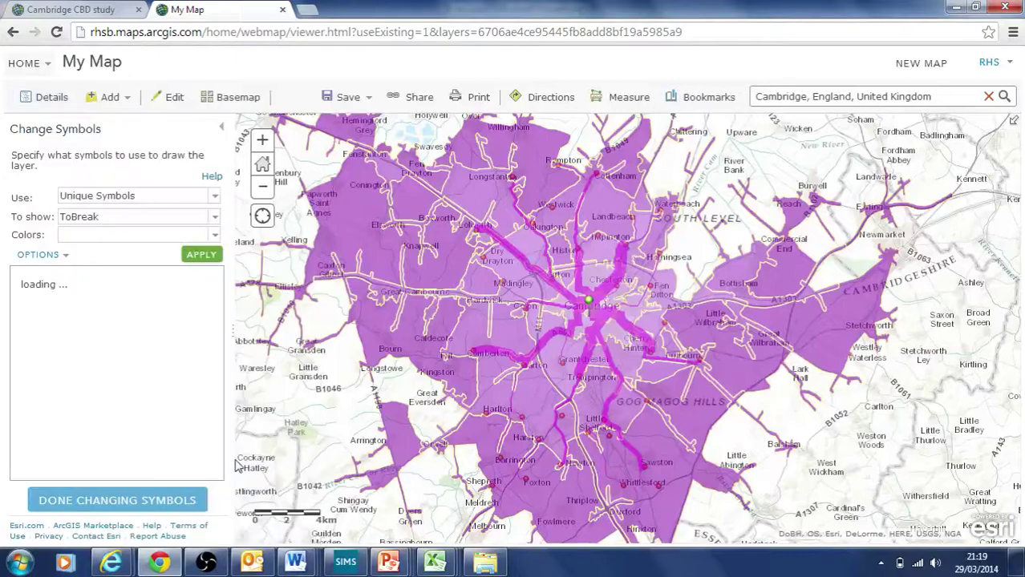
click(215, 199)
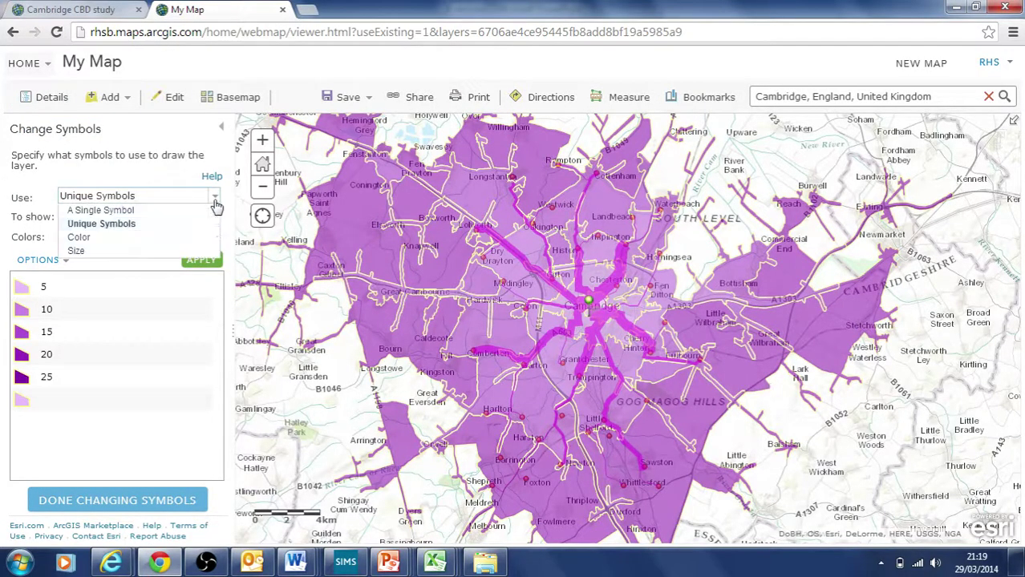
click(197, 239)
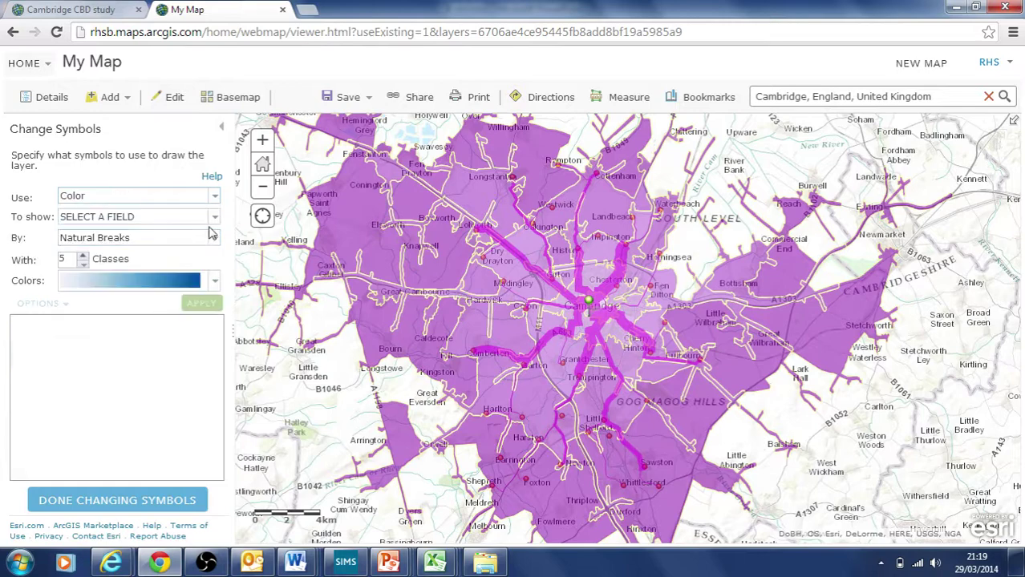
click(215, 219)
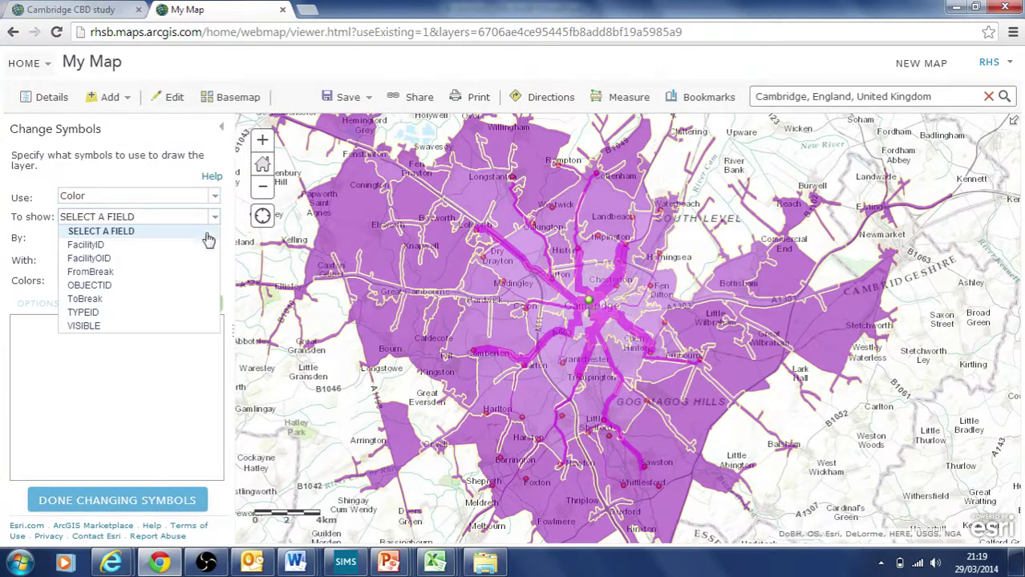
click(165, 276)
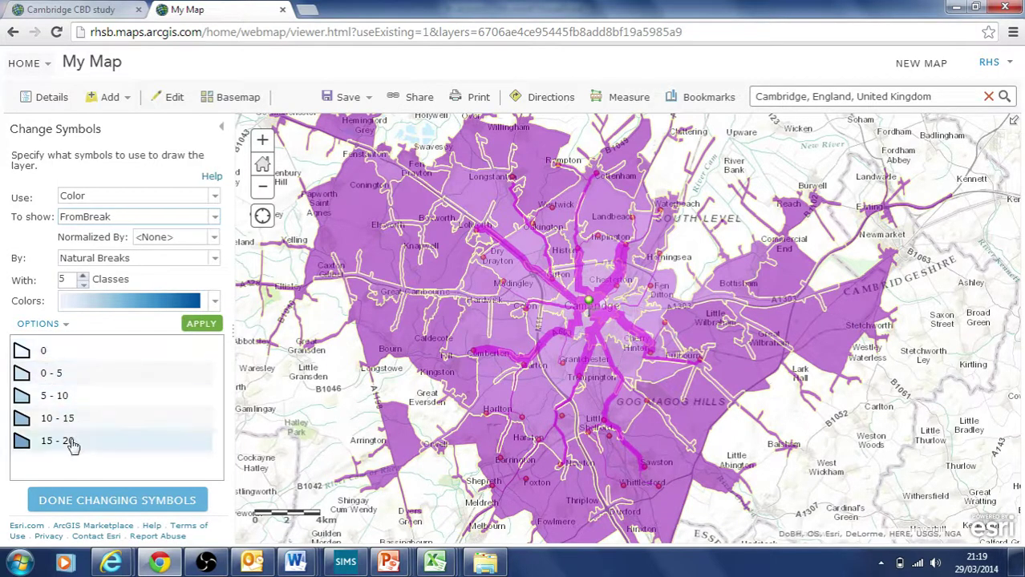
Step: Apply the red-yellow-green color ramp to the DriveTimes classes and finish changing the symbols
click(214, 301)
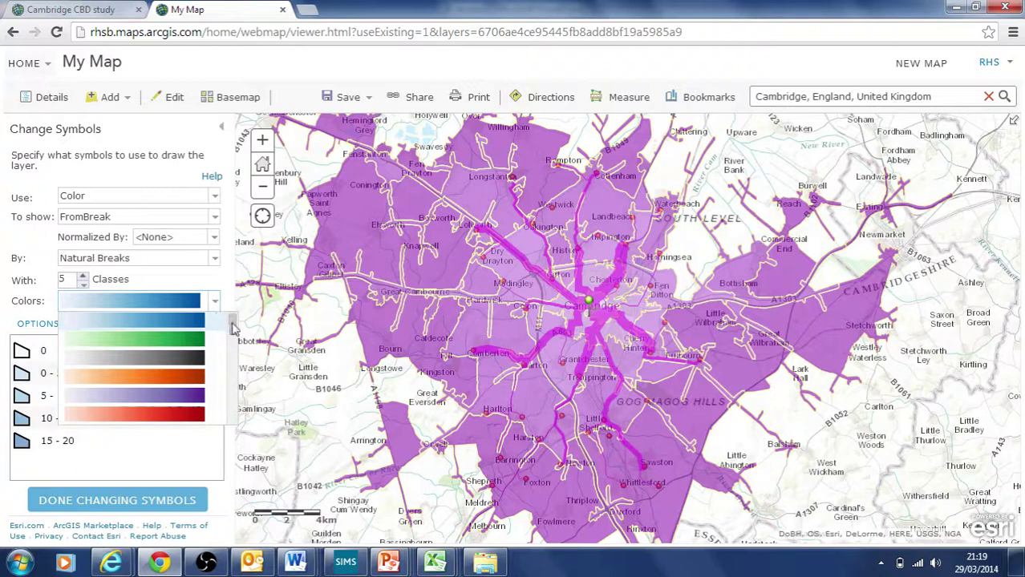
drag(232, 327, 233, 417)
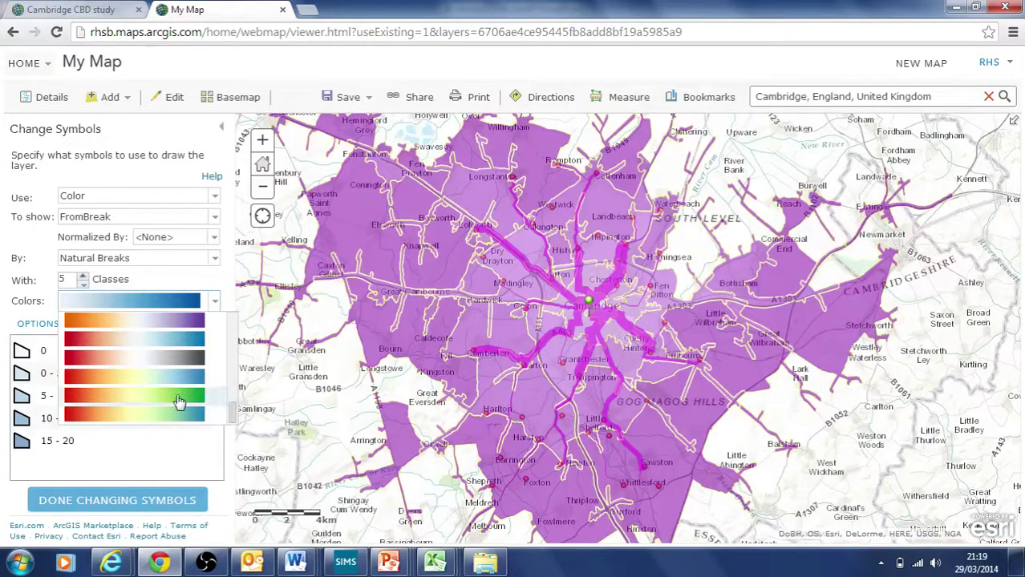
click(179, 398)
click(200, 325)
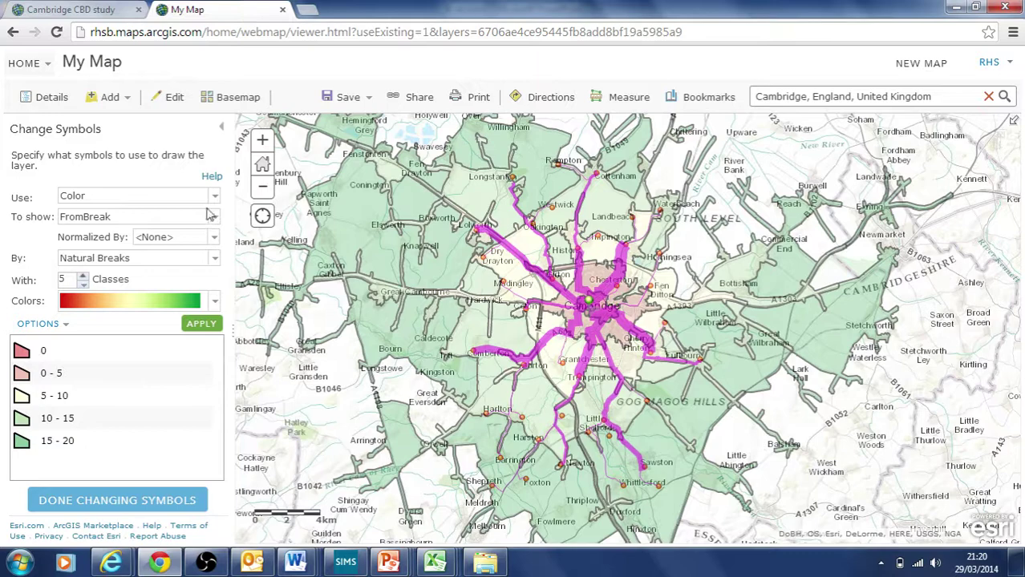
click(107, 501)
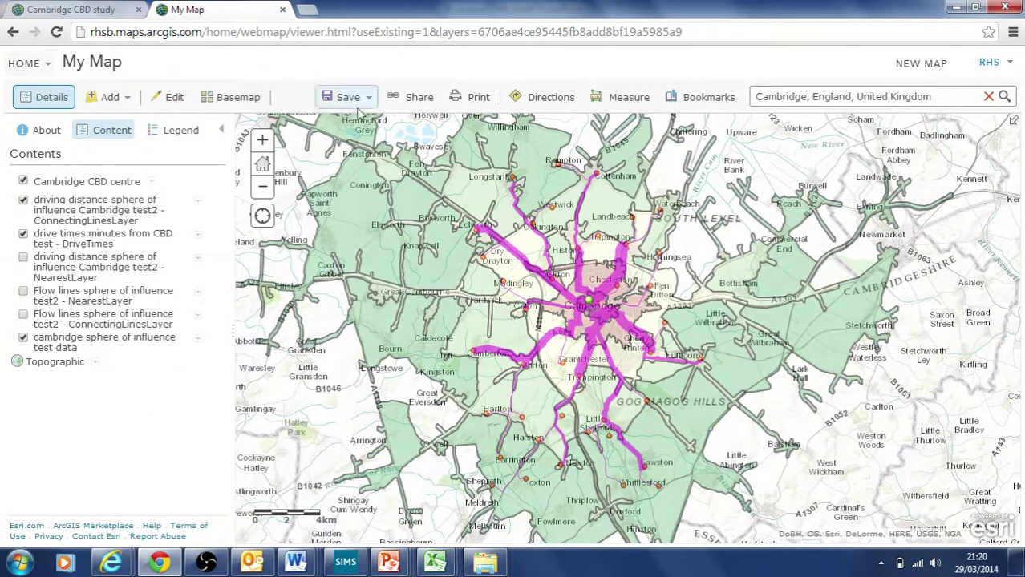
Step: Check the map's save options and dismiss the Windows color scheme prompt without choosing a scheme
click(368, 102)
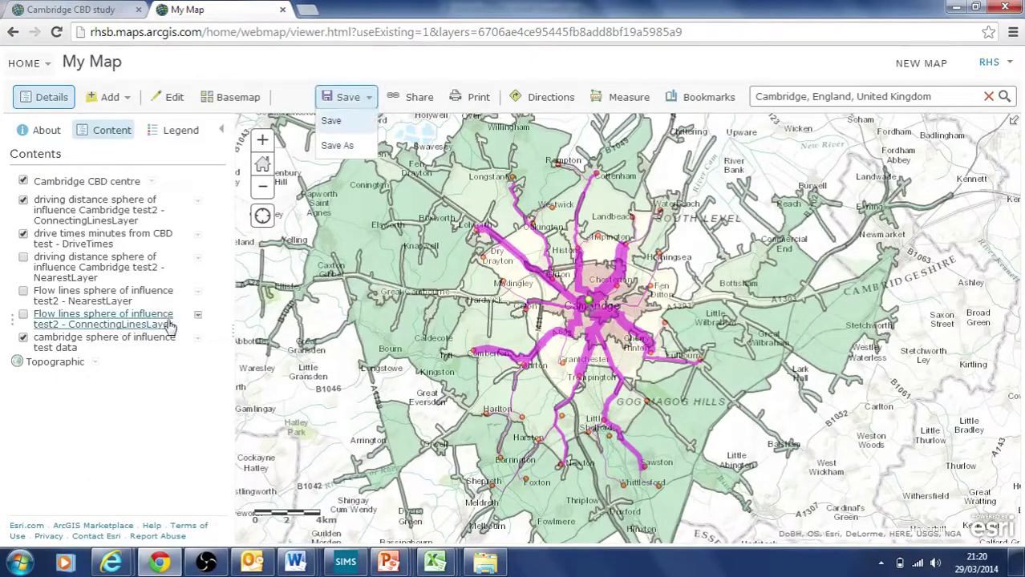
click(171, 442)
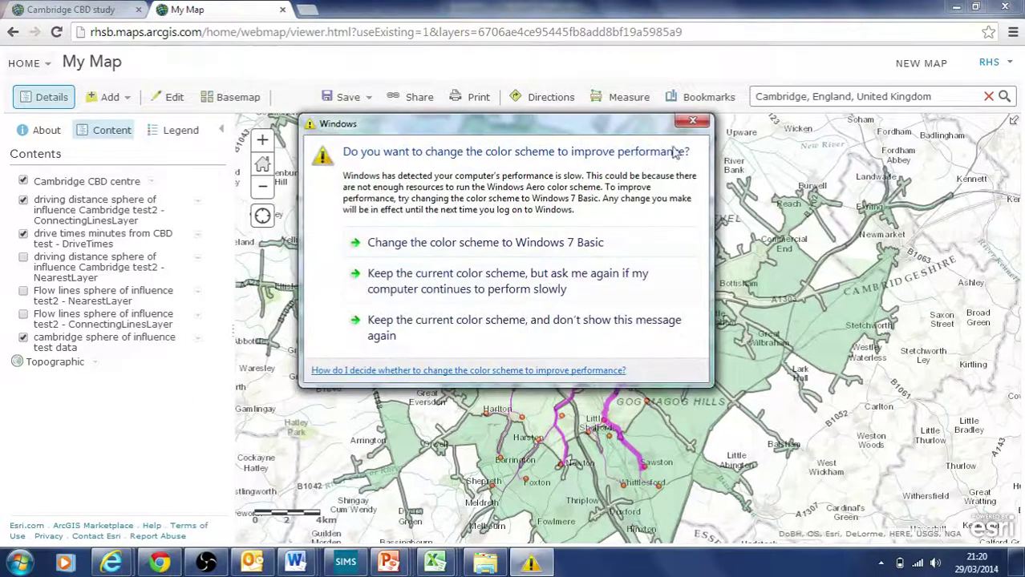
click(692, 121)
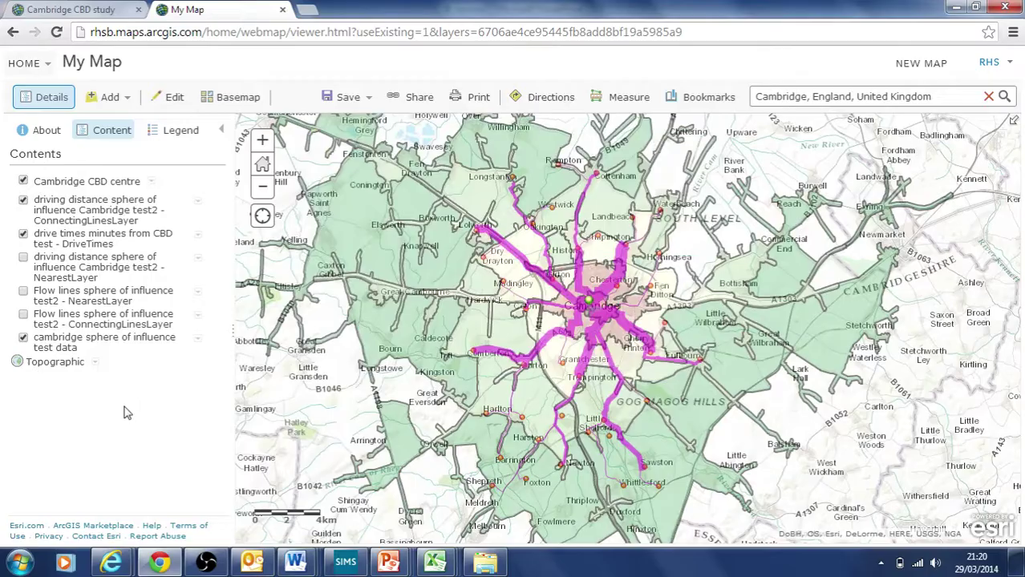